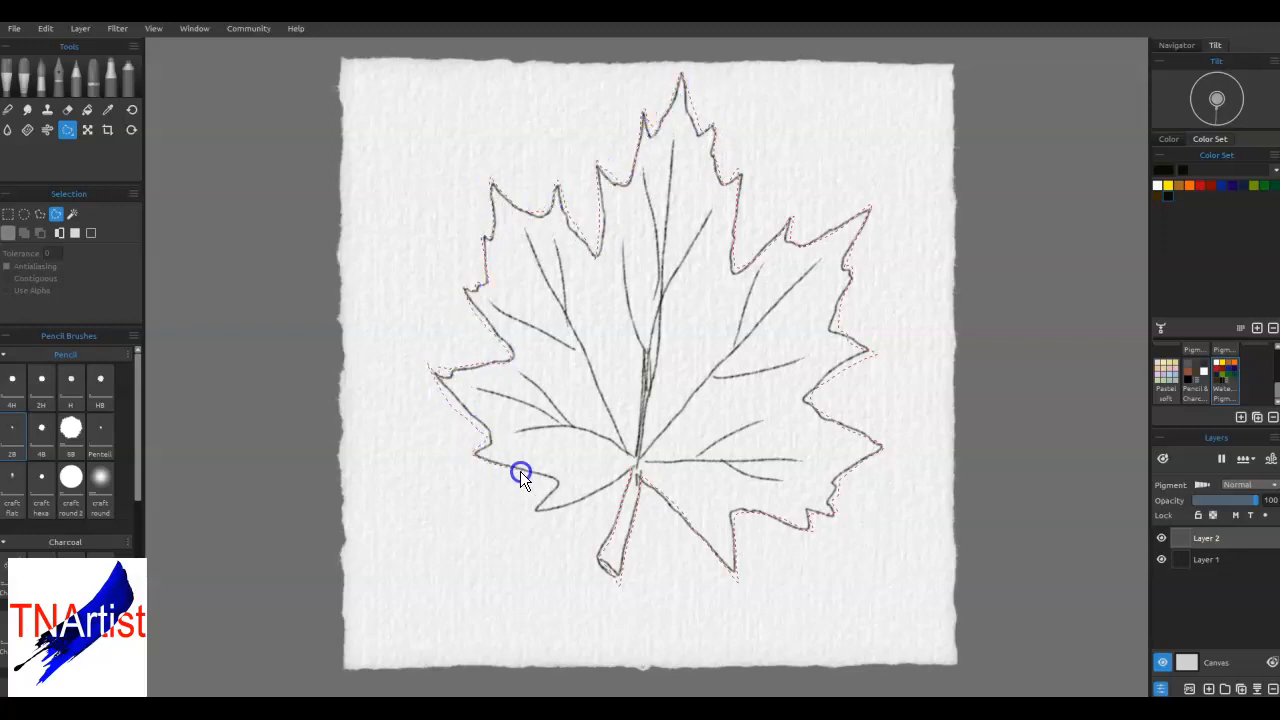
# Close the selection around the maple leaf and wet its whole interior with the Soft water brush at size 40
pyautogui.click(633, 469)
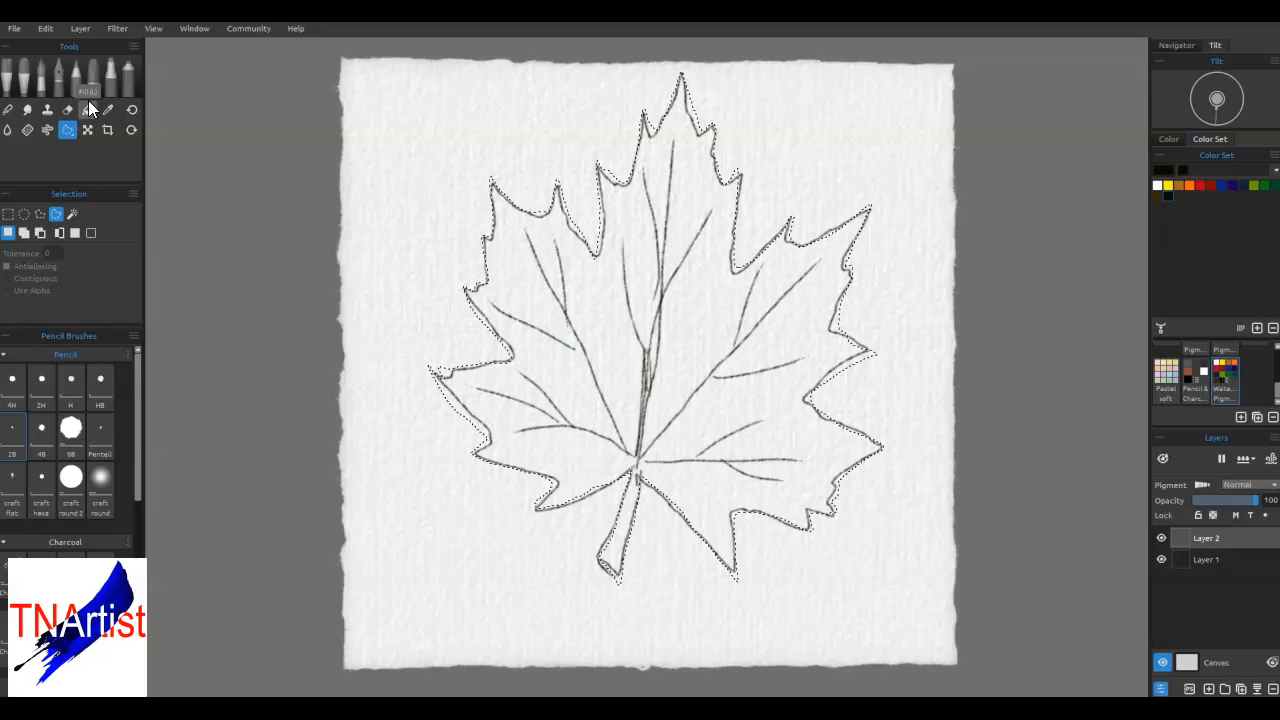
pyautogui.press('w')
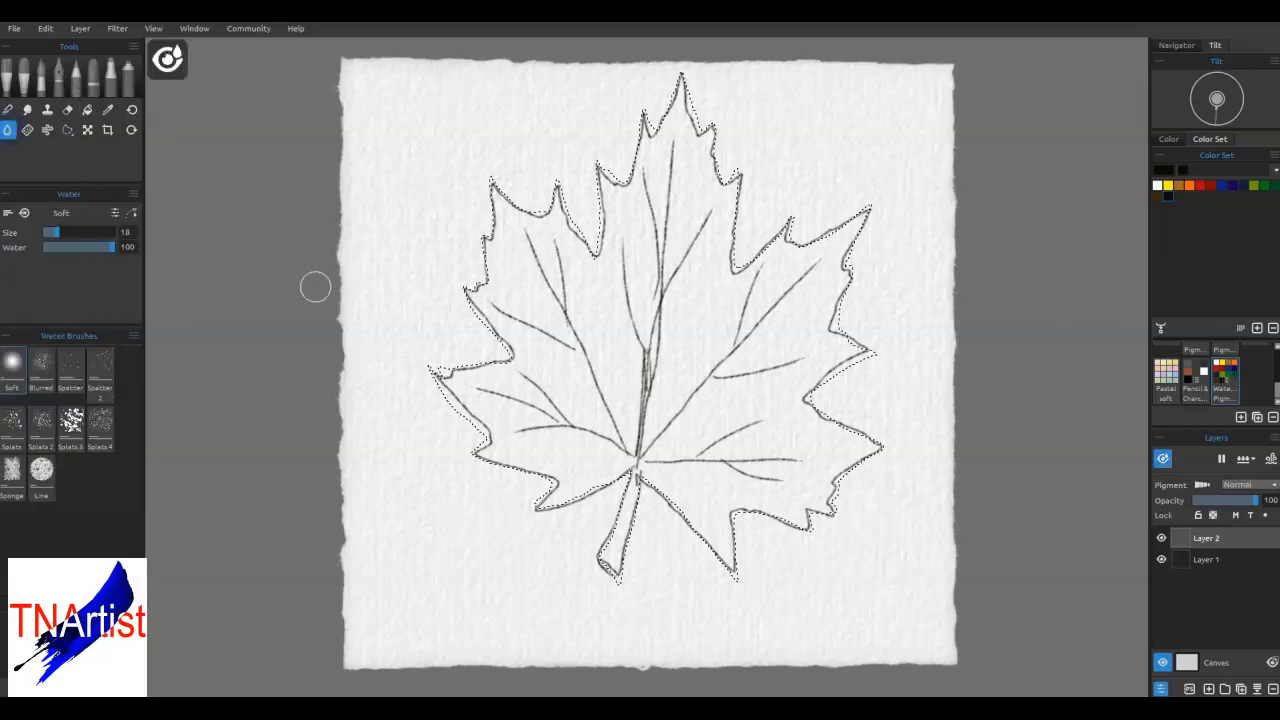
pyautogui.press(']')
pyautogui.press(']')
pyautogui.press(']')
pyautogui.moveTo(601, 130)
pyautogui.mouseDown()
pyautogui.moveTo(788, 122)
pyautogui.moveTo(724, 237)
pyautogui.moveTo(766, 349)
pyautogui.moveTo(762, 545)
pyautogui.moveTo(655, 411)
pyautogui.moveTo(785, 435)
pyautogui.moveTo(489, 320)
pyautogui.moveTo(556, 141)
pyautogui.moveTo(839, 209)
pyautogui.moveTo(891, 206)
pyautogui.mouseUp()
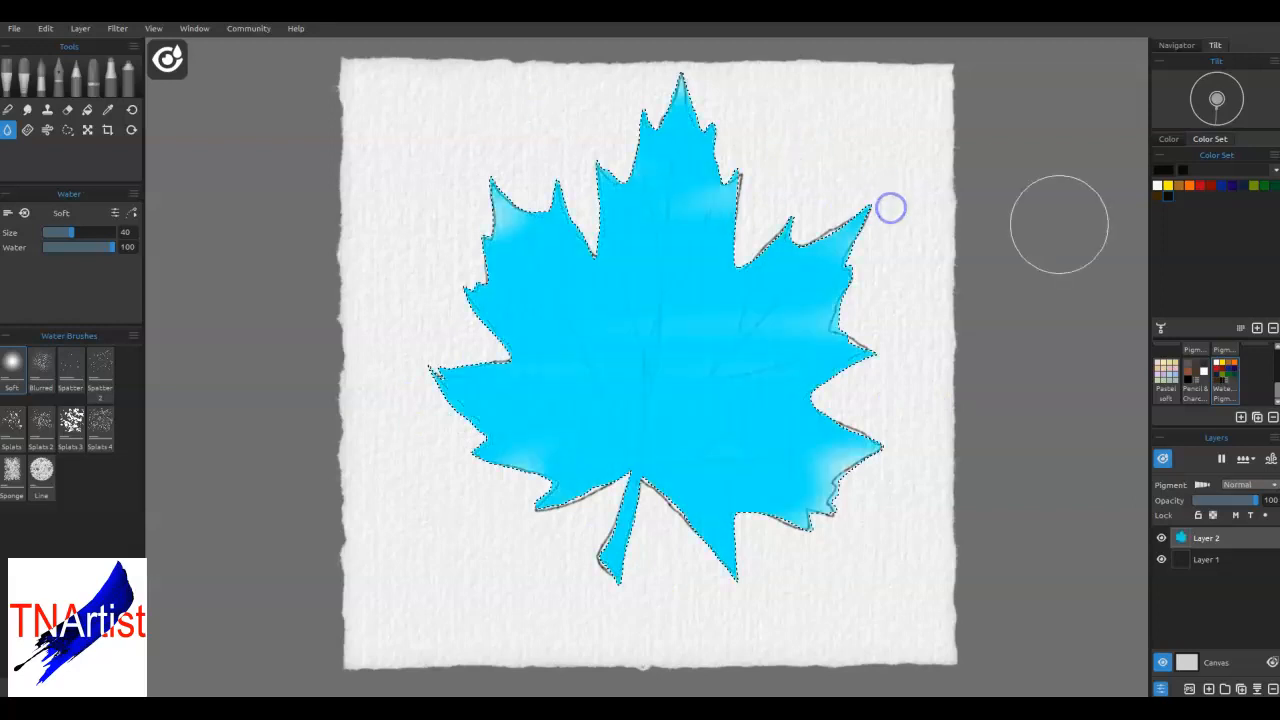
pyautogui.moveTo(880, 362)
pyautogui.mouseDown()
pyautogui.moveTo(837, 526)
pyautogui.moveTo(819, 531)
pyautogui.moveTo(731, 460)
pyautogui.moveTo(686, 359)
pyautogui.moveTo(833, 357)
pyautogui.mouseUp()
# Pause the diffusion and paint the leaf's right lobe edges dark green with the Gouache Fan Line brush
pyautogui.click(1221, 458)
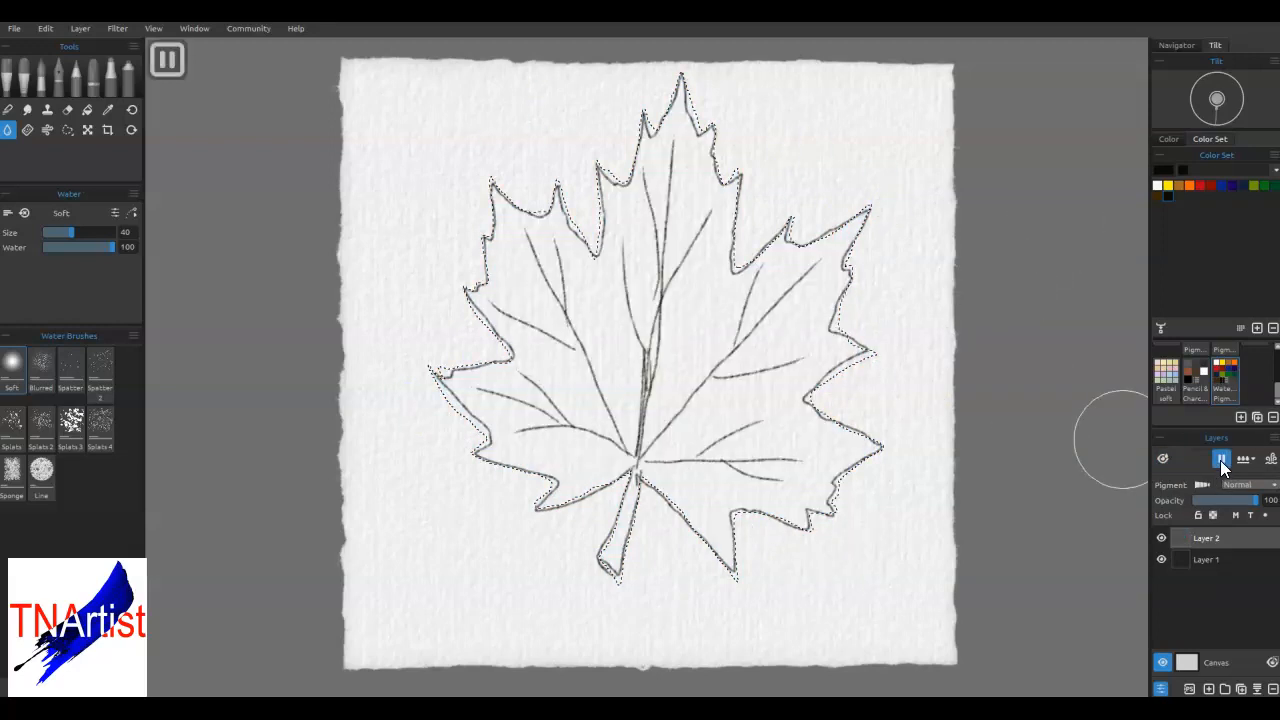
pyautogui.click(1265, 186)
pyautogui.click(41, 78)
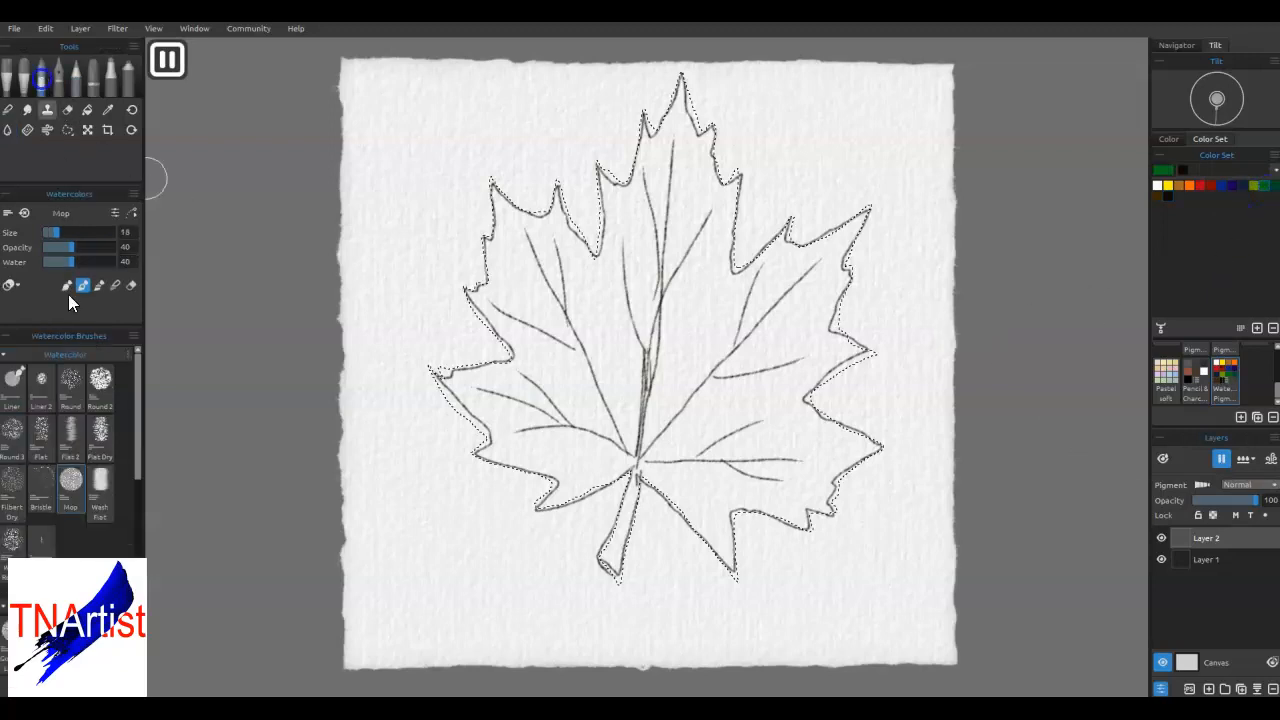
pyautogui.scroll(-3, 94, 535)
pyautogui.scroll(-2, 94, 535)
pyautogui.click(76, 373)
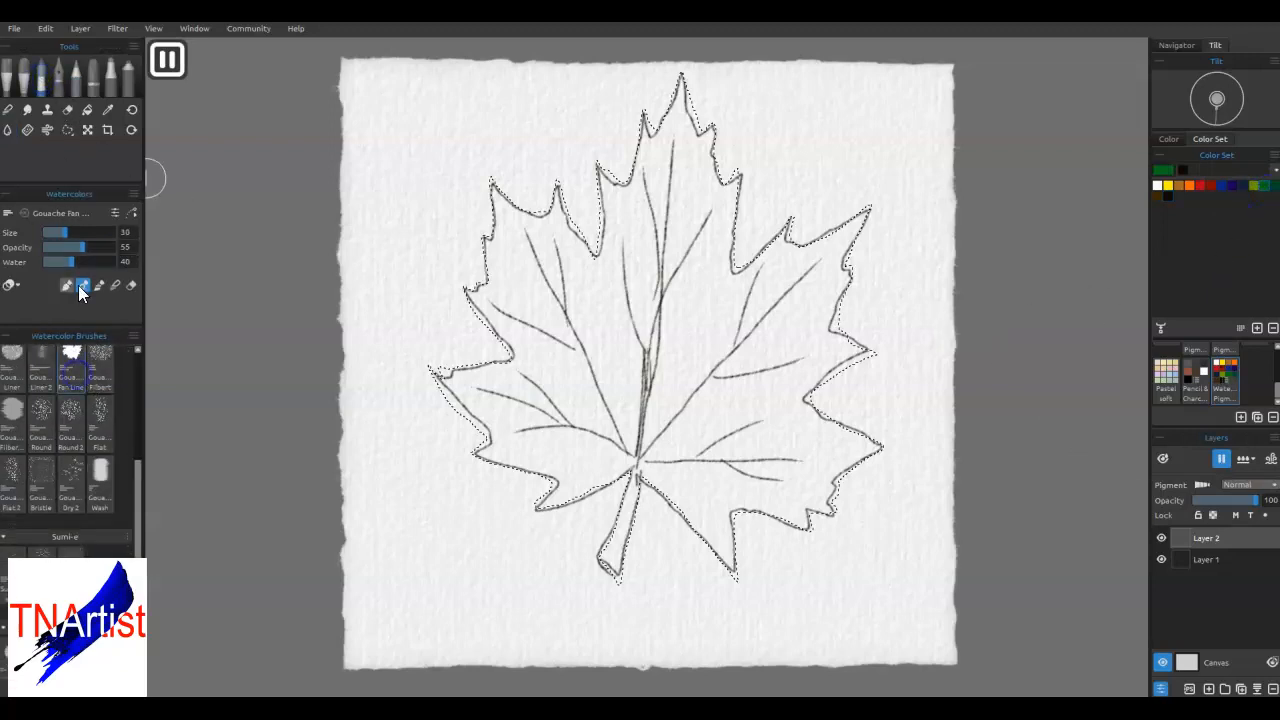
pyautogui.moveTo(741, 591)
pyautogui.mouseDown()
pyautogui.moveTo(719, 502)
pyautogui.moveTo(800, 530)
pyautogui.moveTo(870, 501)
pyautogui.moveTo(860, 456)
pyautogui.moveTo(871, 427)
pyautogui.moveTo(844, 423)
pyautogui.moveTo(889, 355)
pyautogui.moveTo(796, 385)
pyautogui.moveTo(832, 334)
pyautogui.moveTo(867, 217)
pyautogui.moveTo(818, 221)
pyautogui.moveTo(844, 237)
pyautogui.moveTo(854, 321)
pyautogui.moveTo(757, 214)
pyautogui.moveTo(743, 132)
pyautogui.moveTo(705, 146)
pyautogui.moveTo(720, 118)
pyautogui.moveTo(836, 284)
pyautogui.mouseUp()
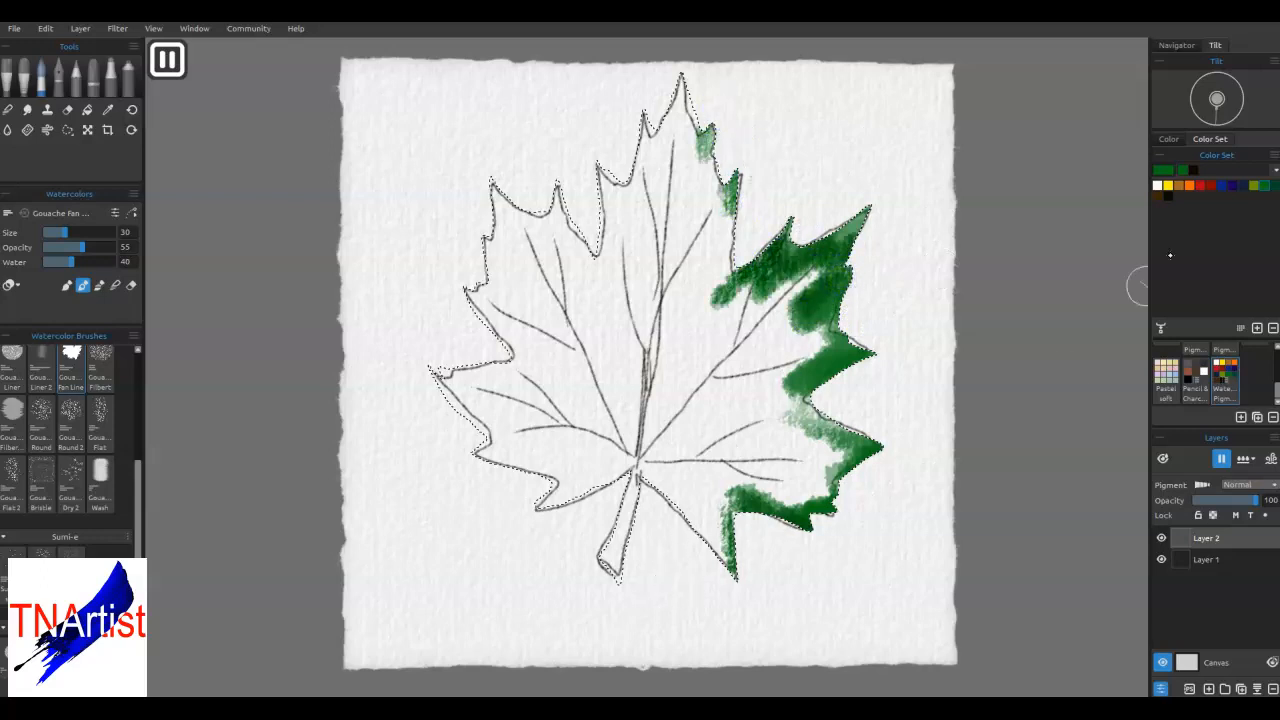
# Paint olive green inside the dark green edges, yellow through the centre, brown on the stem and orange across the left lobes
pyautogui.moveTo(811, 357)
pyautogui.mouseDown()
pyautogui.moveTo(717, 320)
pyautogui.moveTo(800, 297)
pyautogui.moveTo(774, 406)
pyautogui.moveTo(802, 493)
pyautogui.moveTo(680, 495)
pyautogui.mouseUp()
pyautogui.moveTo(726, 206)
pyautogui.mouseDown()
pyautogui.moveTo(709, 234)
pyautogui.moveTo(743, 211)
pyautogui.moveTo(723, 246)
pyautogui.moveTo(702, 232)
pyautogui.moveTo(680, 177)
pyautogui.moveTo(680, 80)
pyautogui.moveTo(695, 207)
pyautogui.moveTo(657, 363)
pyautogui.moveTo(686, 414)
pyautogui.moveTo(740, 440)
pyautogui.moveTo(649, 454)
pyautogui.moveTo(689, 449)
pyautogui.moveTo(720, 380)
pyautogui.moveTo(654, 171)
pyautogui.moveTo(626, 211)
pyautogui.moveTo(647, 451)
pyautogui.moveTo(609, 457)
pyautogui.moveTo(620, 375)
pyautogui.moveTo(686, 249)
pyautogui.moveTo(620, 180)
pyautogui.moveTo(554, 440)
pyautogui.moveTo(600, 466)
pyautogui.moveTo(609, 569)
pyautogui.mouseUp()
pyautogui.click(1169, 186)
pyautogui.click(1178, 186)
pyautogui.click(1188, 186)
pyautogui.moveTo(616, 200)
pyautogui.mouseDown()
pyautogui.moveTo(607, 266)
pyautogui.moveTo(557, 206)
pyautogui.moveTo(589, 377)
pyautogui.moveTo(562, 480)
pyautogui.moveTo(556, 272)
pyautogui.moveTo(554, 326)
pyautogui.moveTo(486, 437)
pyautogui.mouseUp()
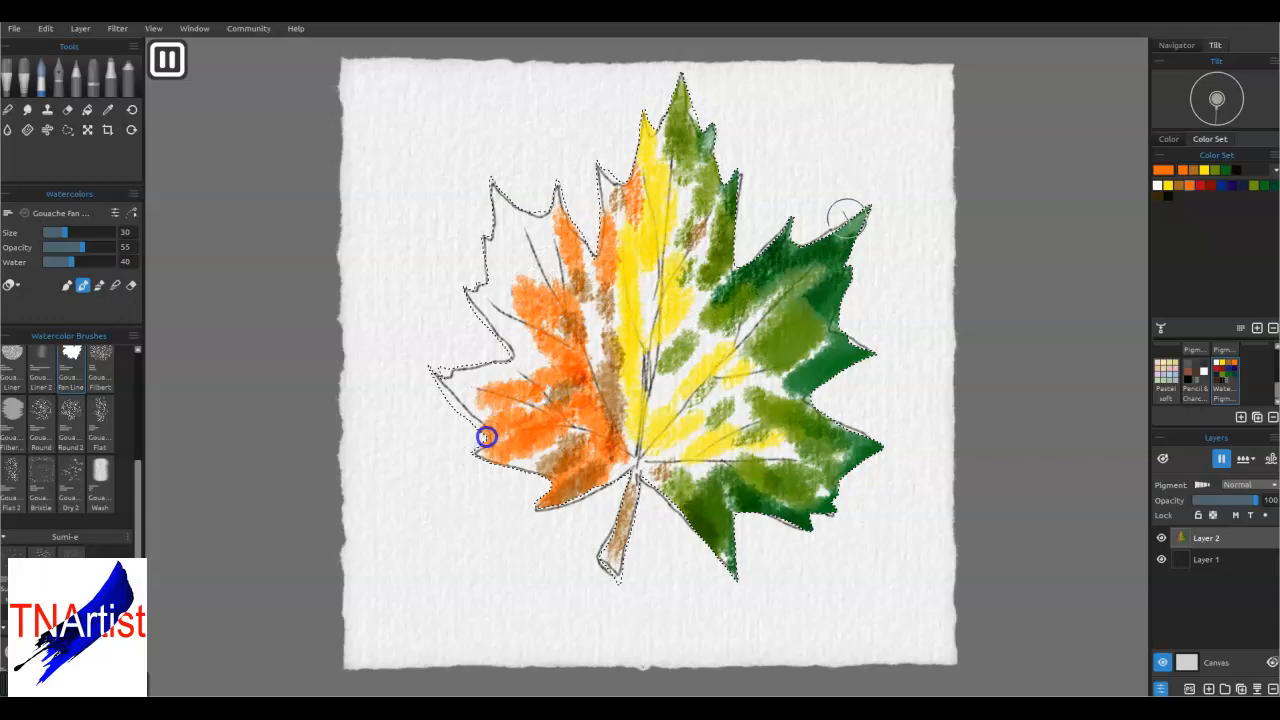
# Paint the tips and edges of the left lobes red, and resume the paint diffusion
pyautogui.click(1200, 186)
pyautogui.moveTo(548, 222)
pyautogui.mouseDown()
pyautogui.moveTo(479, 191)
pyautogui.moveTo(501, 311)
pyautogui.moveTo(457, 286)
pyautogui.moveTo(419, 381)
pyautogui.moveTo(444, 468)
pyautogui.moveTo(546, 461)
pyautogui.moveTo(567, 487)
pyautogui.mouseUp()
pyautogui.moveTo(567, 188)
pyautogui.mouseDown()
pyautogui.moveTo(588, 144)
pyautogui.moveTo(632, 198)
pyautogui.moveTo(640, 131)
pyautogui.mouseUp()
pyautogui.moveTo(626, 472); pyautogui.dragTo(568, 512)
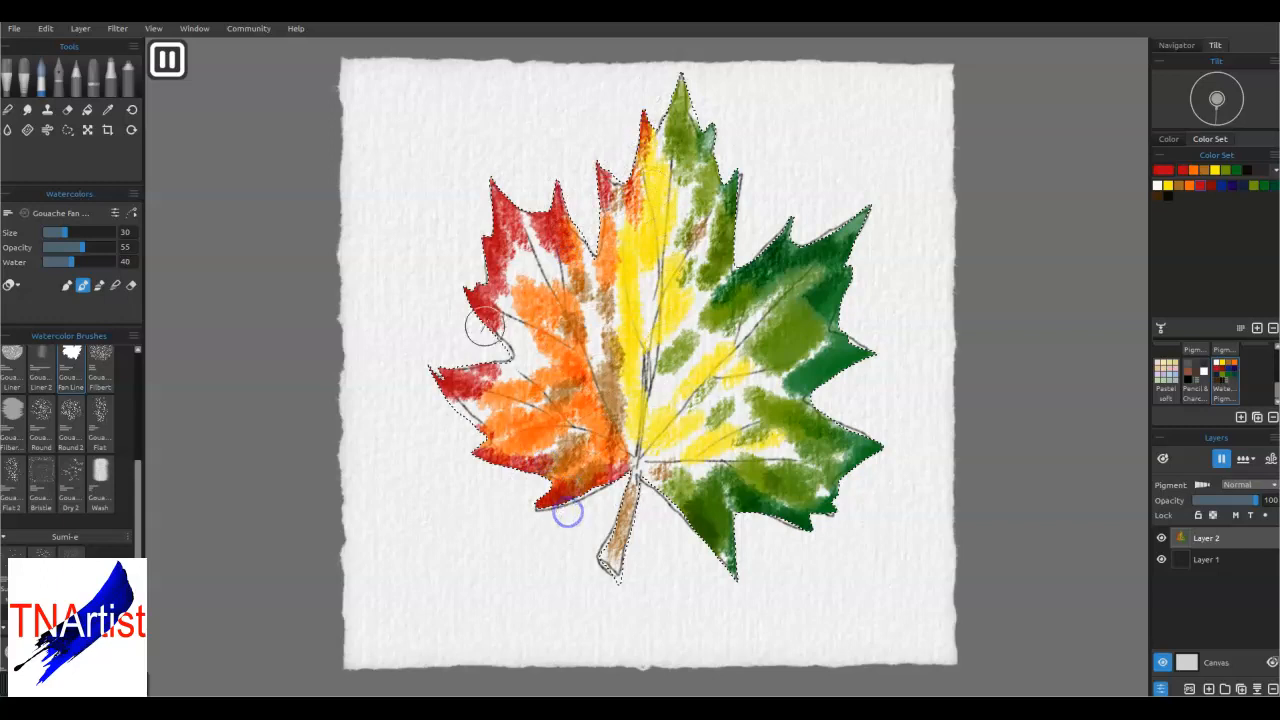
pyautogui.moveTo(485, 326); pyautogui.dragTo(531, 366)
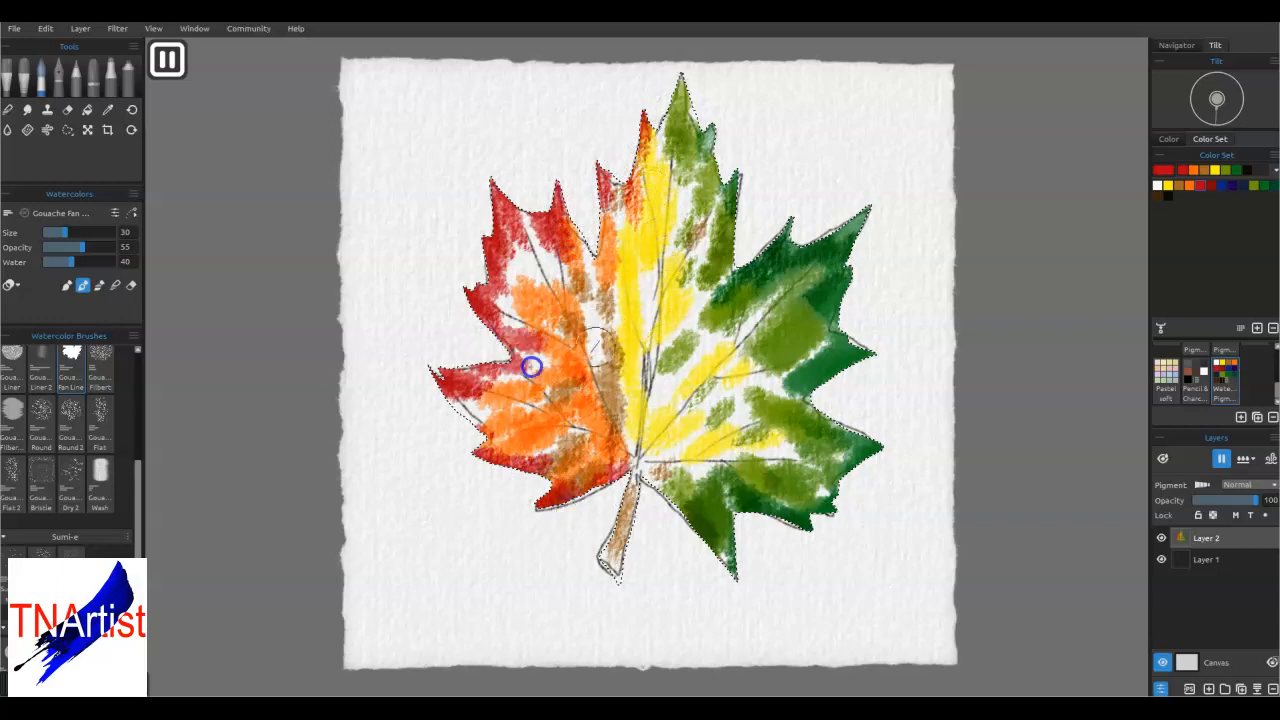
pyautogui.click(1221, 459)
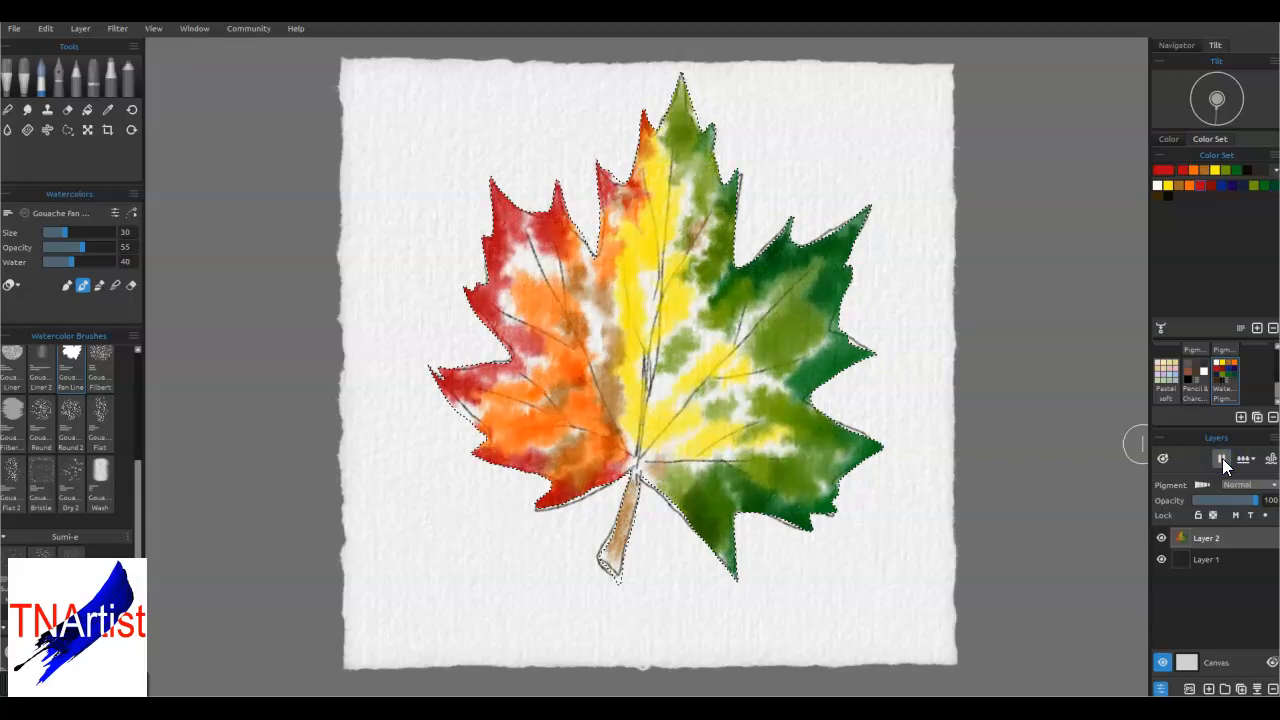
# Fill the white gaps with more yellow in the leaf's centre and more orange and red across its left half
pyautogui.click(1214, 172)
pyautogui.moveTo(642, 468)
pyautogui.mouseDown()
pyautogui.moveTo(699, 449)
pyautogui.moveTo(722, 403)
pyautogui.moveTo(675, 397)
pyautogui.moveTo(712, 304)
pyautogui.moveTo(637, 306)
pyautogui.moveTo(676, 240)
pyautogui.moveTo(640, 354)
pyautogui.mouseUp()
pyautogui.click(1214, 169)
pyautogui.moveTo(648, 279)
pyautogui.mouseDown()
pyautogui.moveTo(590, 320)
pyautogui.moveTo(596, 299)
pyautogui.moveTo(515, 253)
pyautogui.moveTo(529, 270)
pyautogui.moveTo(518, 311)
pyautogui.moveTo(546, 355)
pyautogui.moveTo(497, 406)
pyautogui.moveTo(568, 485)
pyautogui.moveTo(611, 470)
pyautogui.mouseUp()
pyautogui.click(1215, 170)
pyautogui.click(1213, 169)
pyautogui.moveTo(540, 235)
pyautogui.mouseDown()
pyautogui.moveTo(495, 190)
pyautogui.moveTo(558, 327)
pyautogui.moveTo(465, 405)
pyautogui.moveTo(560, 485)
pyautogui.mouseUp()
pyautogui.moveTo(629, 149)
pyautogui.mouseDown()
pyautogui.moveTo(601, 201)
pyautogui.moveTo(673, 77)
pyautogui.moveTo(620, 338)
pyautogui.moveTo(594, 377)
pyautogui.mouseUp()
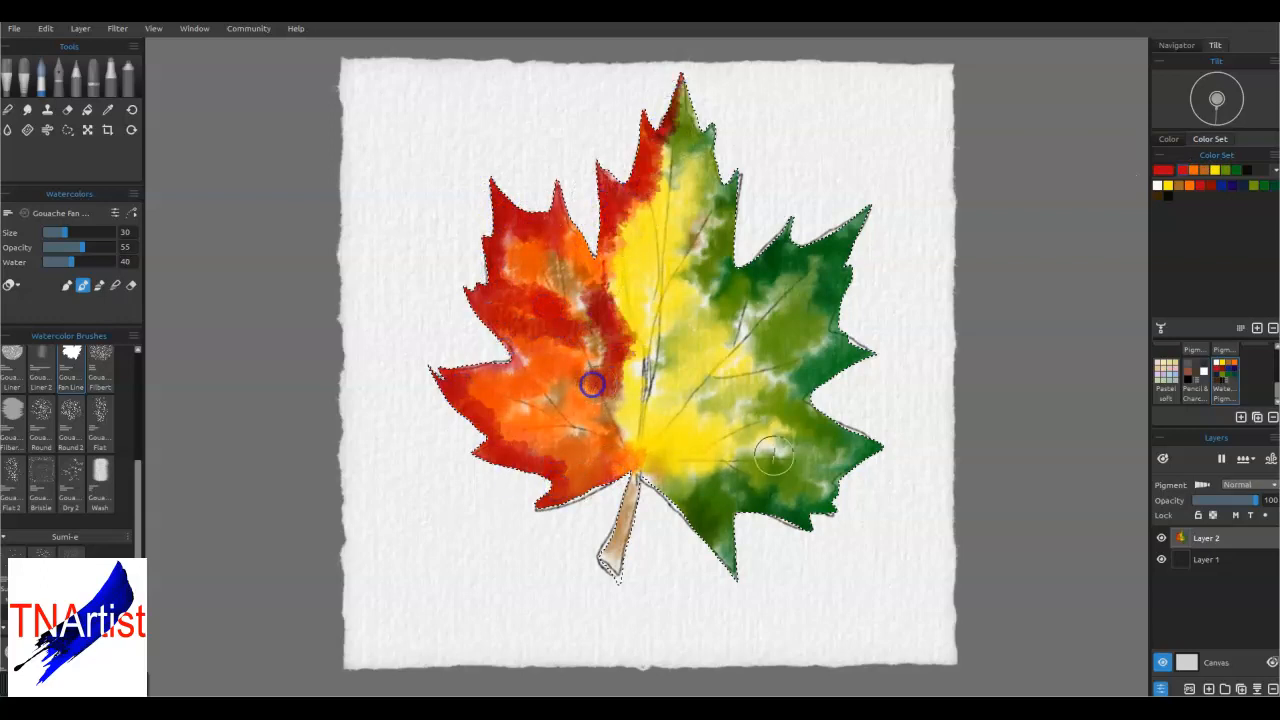
# Deepen the leaf's right half with olive green inside and dark green along the edges and tips
pyautogui.click(1225, 169)
pyautogui.moveTo(742, 449)
pyautogui.mouseDown()
pyautogui.moveTo(766, 383)
pyautogui.moveTo(838, 342)
pyautogui.mouseUp()
pyautogui.click(1236, 169)
pyautogui.moveTo(726, 564)
pyautogui.mouseDown()
pyautogui.moveTo(694, 554)
pyautogui.moveTo(630, 490)
pyautogui.mouseUp()
pyautogui.moveTo(796, 516)
pyautogui.mouseDown()
pyautogui.moveTo(846, 468)
pyautogui.moveTo(835, 262)
pyautogui.moveTo(868, 210)
pyautogui.mouseUp()
pyautogui.moveTo(730, 210)
pyautogui.mouseDown()
pyautogui.moveTo(694, 123)
pyautogui.moveTo(735, 195)
pyautogui.mouseUp()
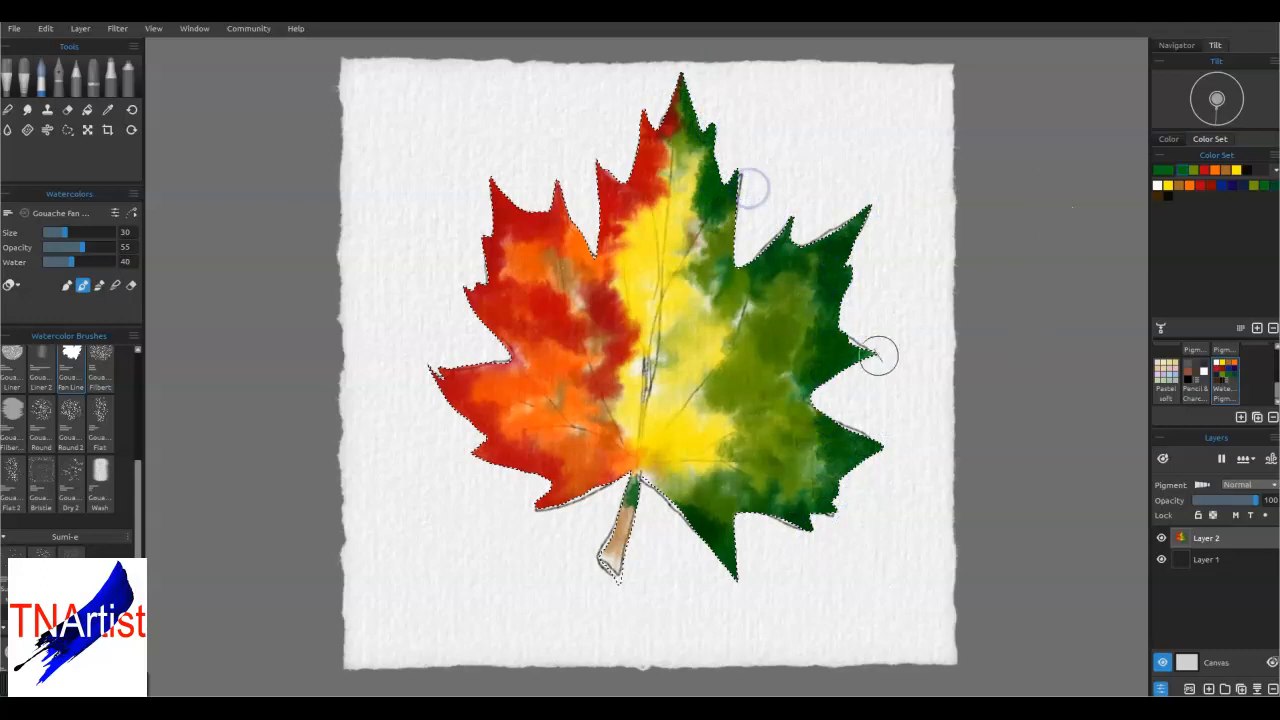
# Paint the stem brown and layer more orange and yellow over the middle of the leaf
pyautogui.click(1196, 185)
pyautogui.moveTo(632, 482)
pyautogui.mouseDown()
pyautogui.moveTo(609, 569)
pyautogui.moveTo(622, 515)
pyautogui.moveTo(613, 551)
pyautogui.mouseUp()
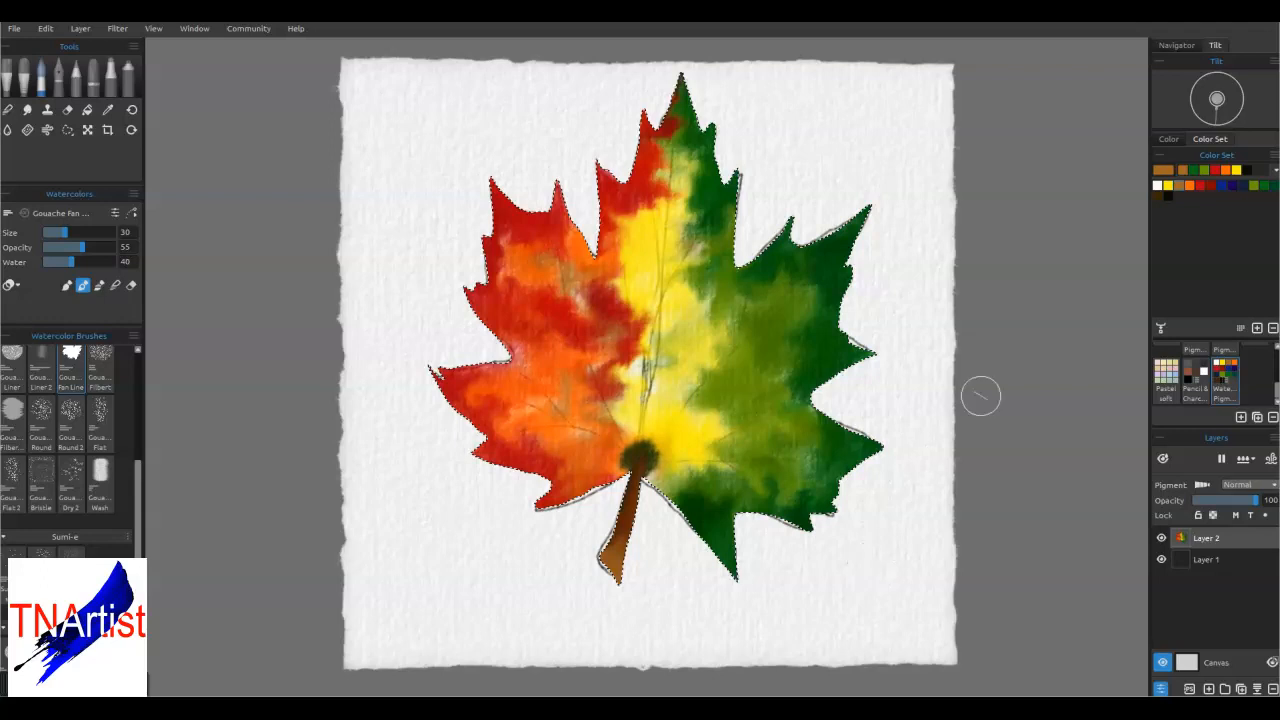
pyautogui.click(1223, 169)
pyautogui.moveTo(563, 300)
pyautogui.mouseDown()
pyautogui.moveTo(590, 281)
pyautogui.moveTo(603, 367)
pyautogui.moveTo(594, 419)
pyautogui.moveTo(638, 382)
pyautogui.moveTo(613, 264)
pyautogui.mouseUp()
pyautogui.click(1236, 169)
pyautogui.moveTo(676, 180); pyautogui.dragTo(647, 430)
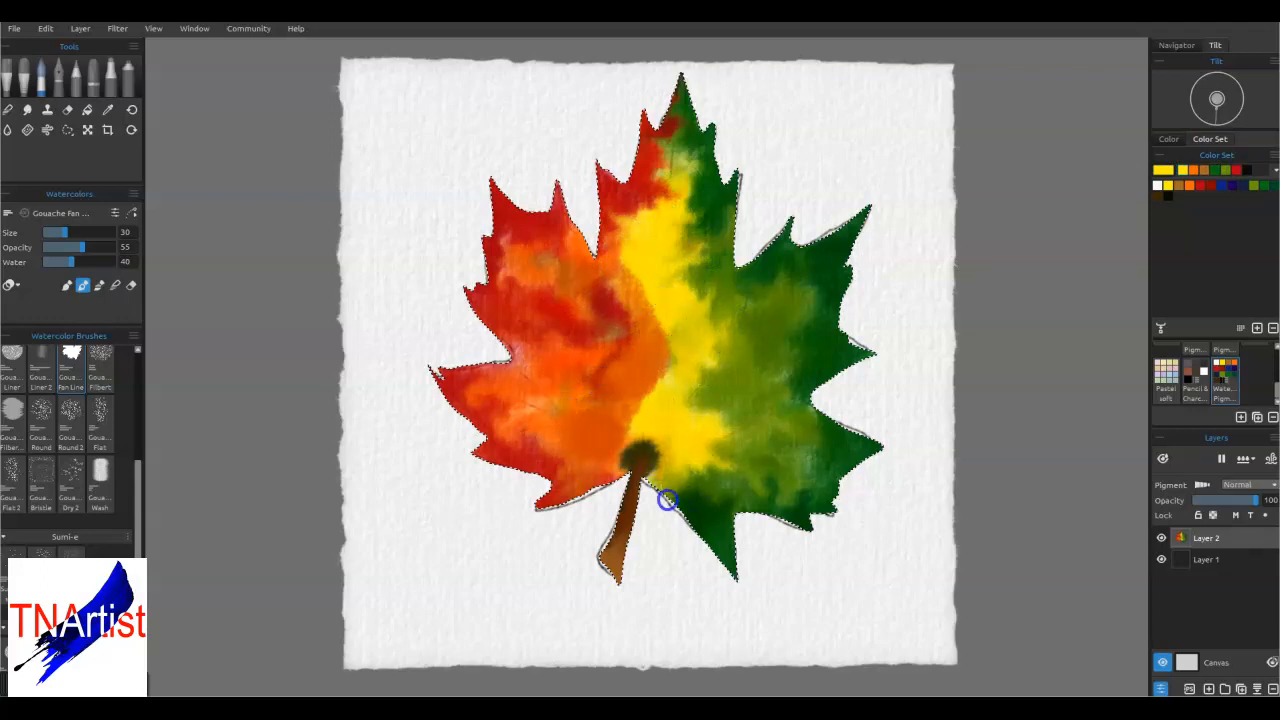
# Blend the color transitions across the leaf and stem with the Soft blend brush at size 12, and dry the layer
pyautogui.click(8, 109)
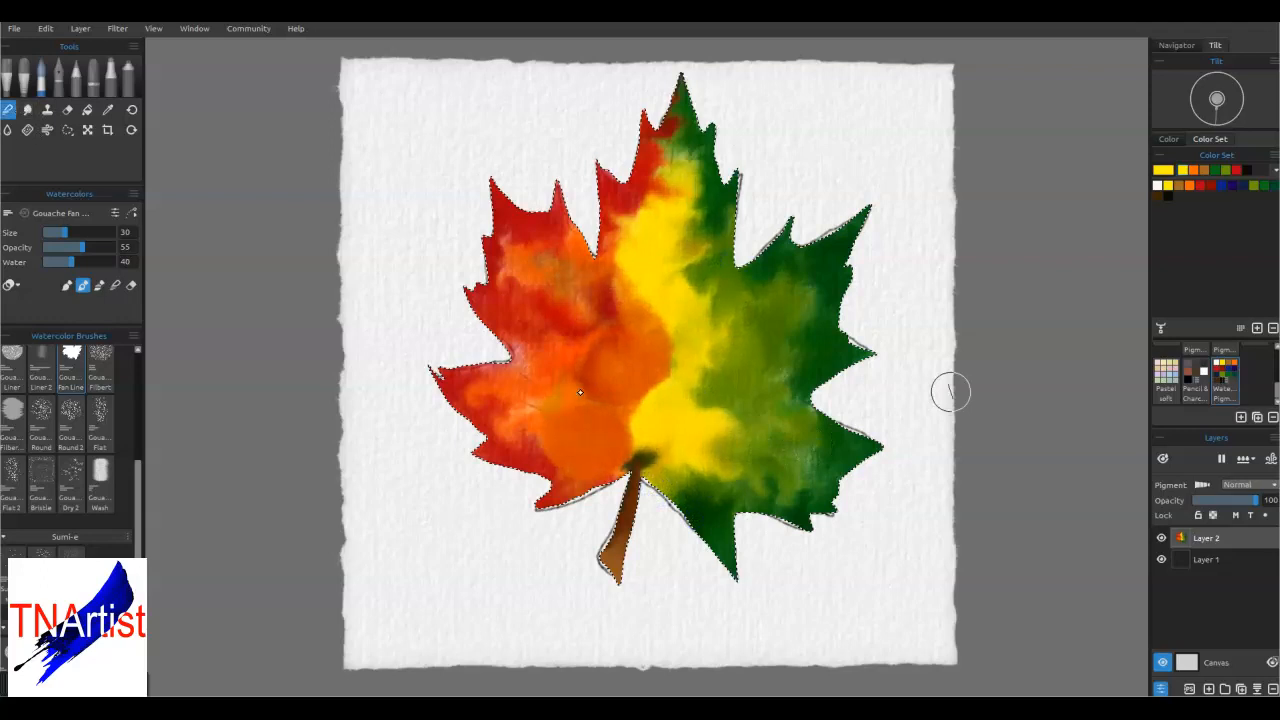
pyautogui.press('b')
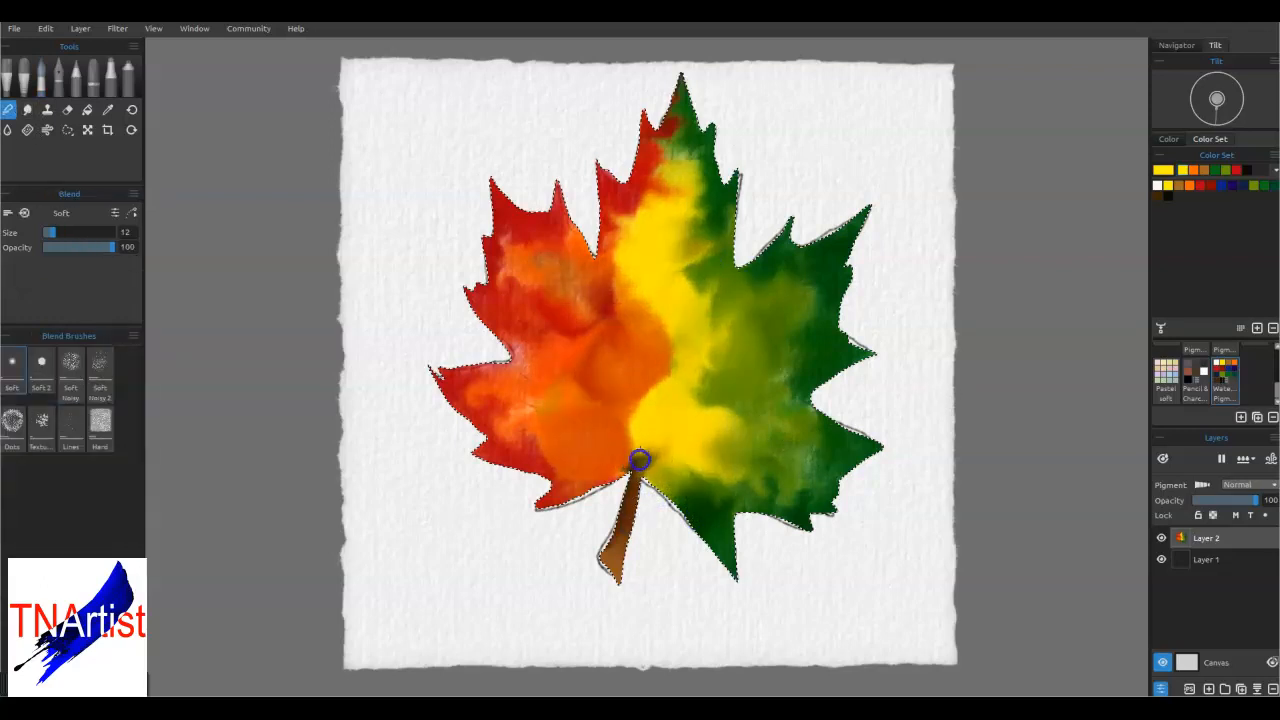
pyautogui.moveTo(620, 444)
pyautogui.mouseDown()
pyautogui.moveTo(649, 402)
pyautogui.moveTo(656, 346)
pyautogui.moveTo(631, 309)
pyautogui.moveTo(619, 237)
pyautogui.moveTo(652, 200)
pyautogui.mouseUp()
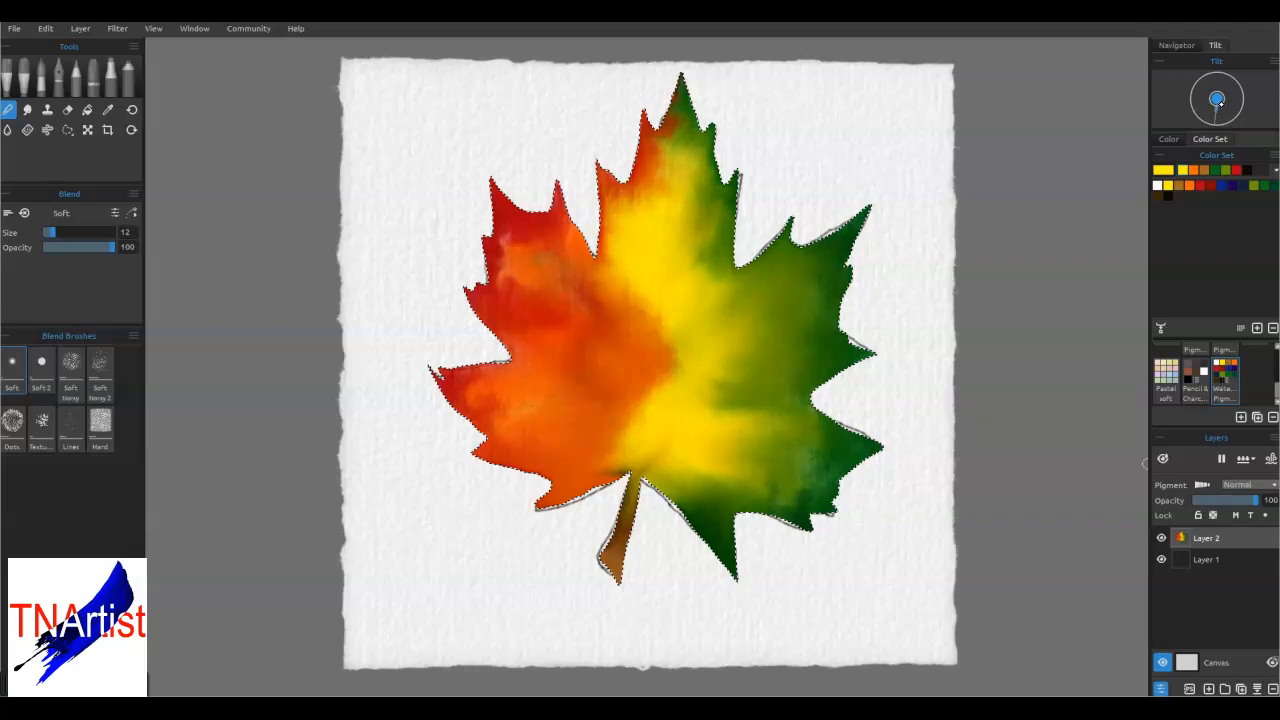
pyautogui.click(1270, 458)
# Move the sketch on Layer 1 above the painted Layer 2 and add a new layer on top
pyautogui.click(41, 77)
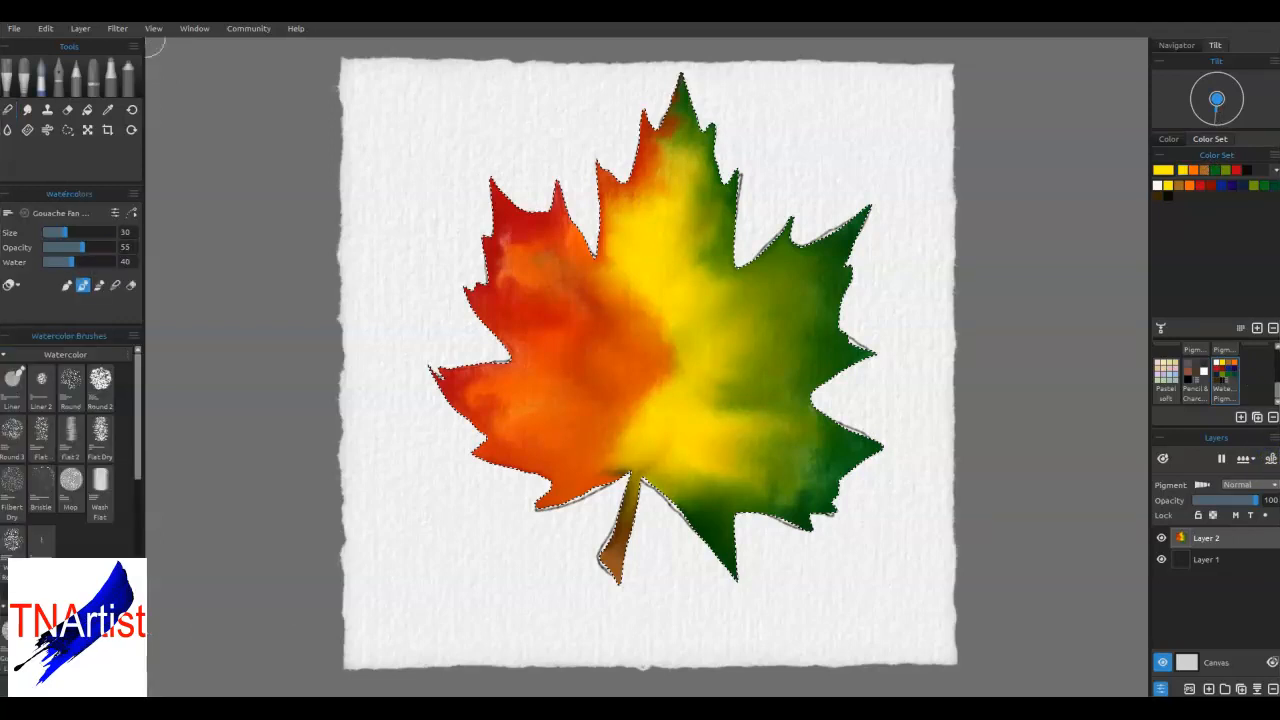
pyautogui.click(1218, 558)
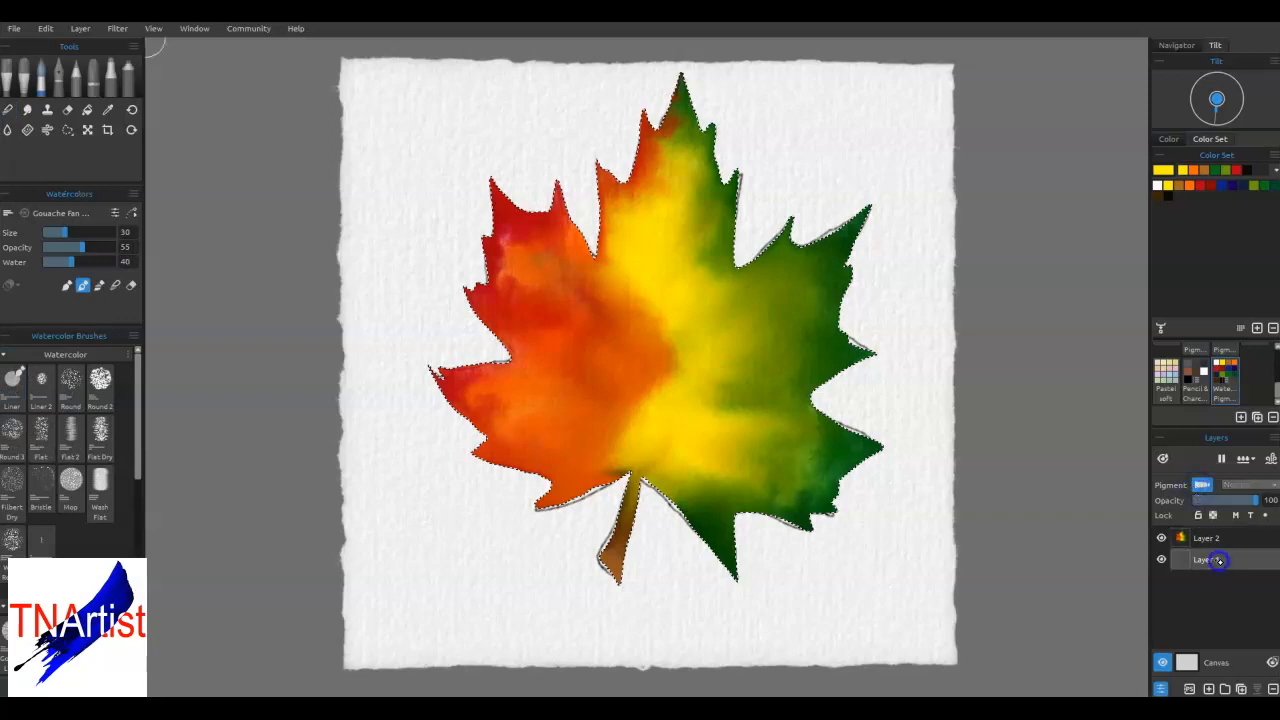
pyautogui.moveTo(1222, 565); pyautogui.dragTo(1220, 538)
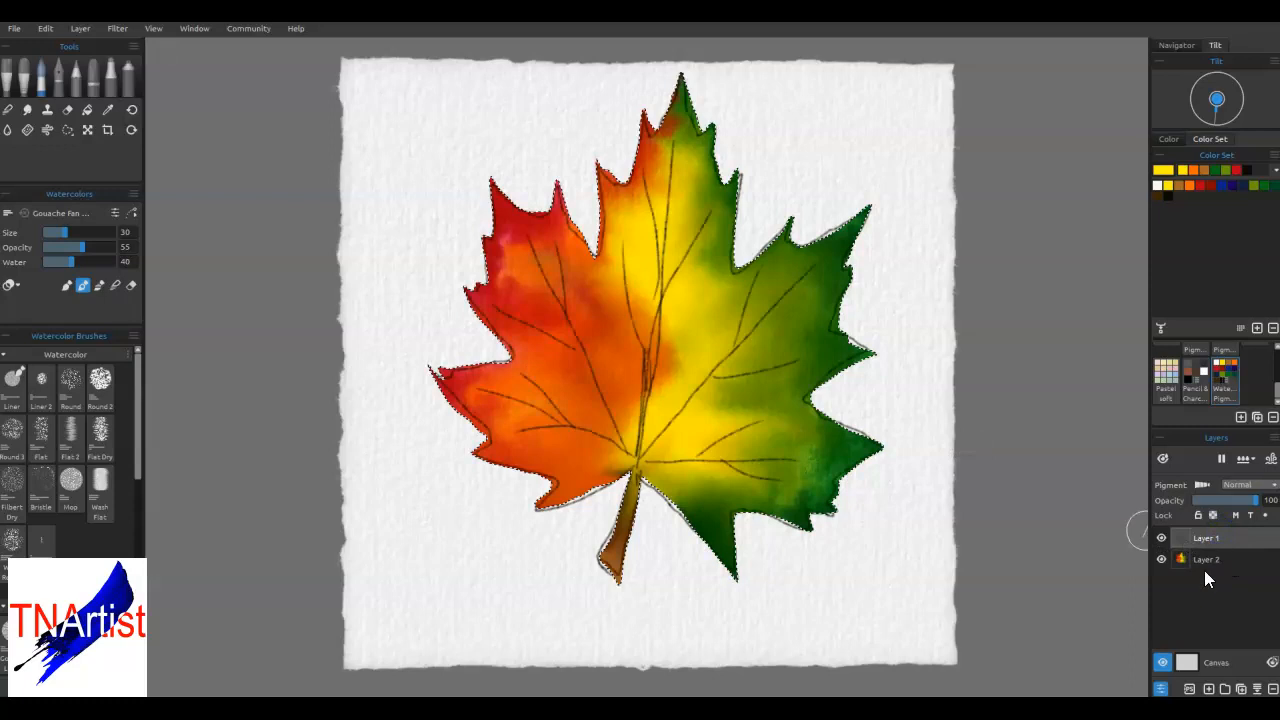
pyautogui.click(1209, 689)
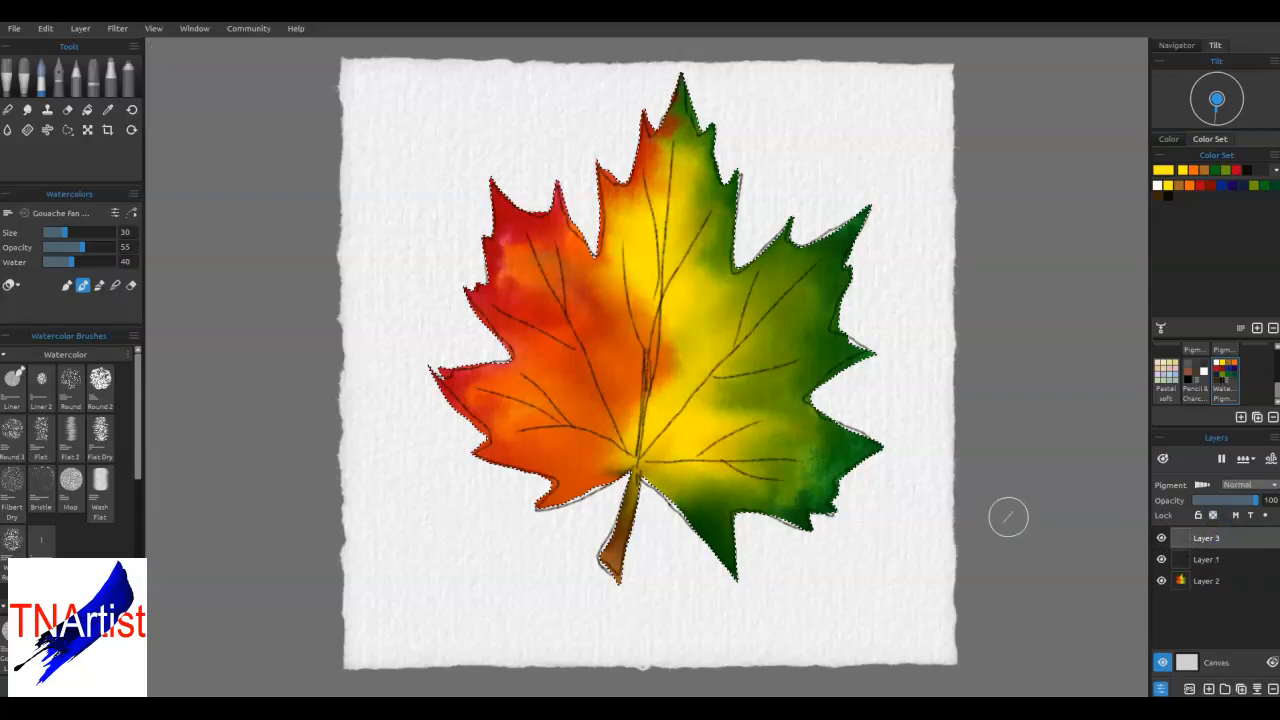
# Choose the Bullet ink brush, mix yellow, brown and black in the Mixing Palette, and pick the resulting dark brown
pyautogui.click(58, 77)
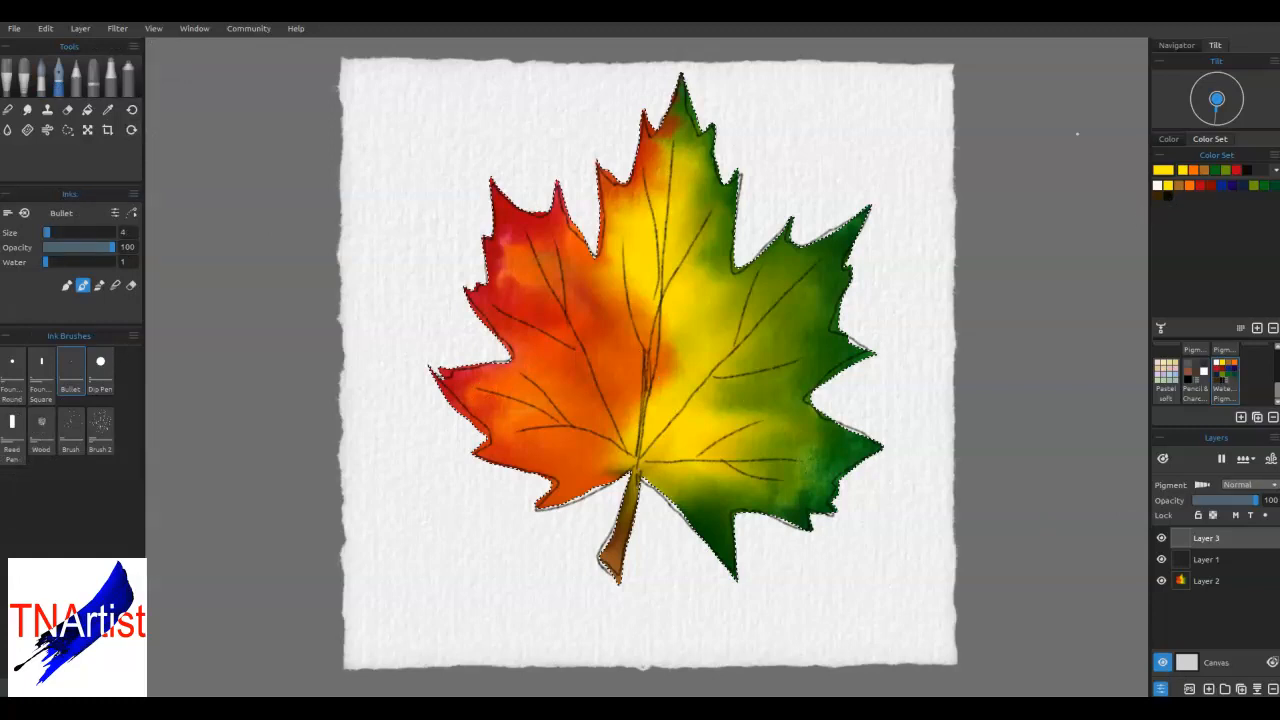
pyautogui.click(184, 31)
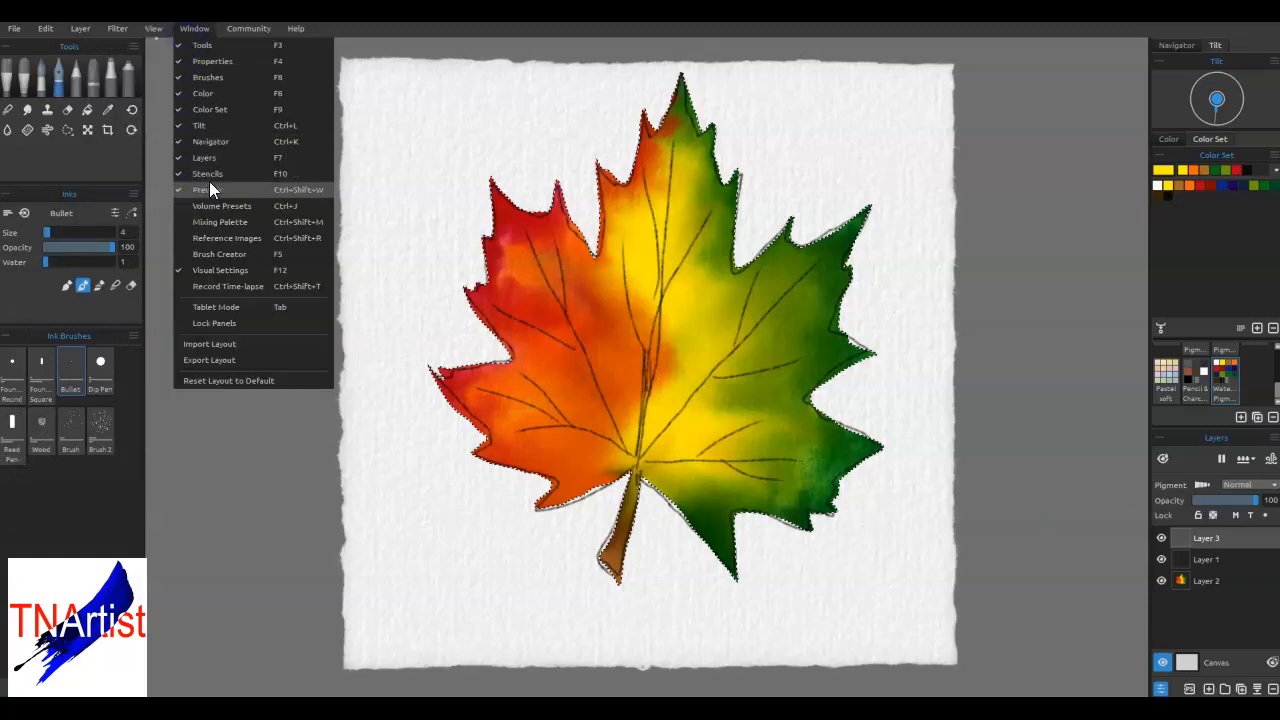
pyautogui.click(214, 219)
pyautogui.moveTo(1030, 143)
pyautogui.mouseDown()
pyautogui.moveTo(1063, 143)
pyautogui.moveTo(1048, 143)
pyautogui.mouseUp()
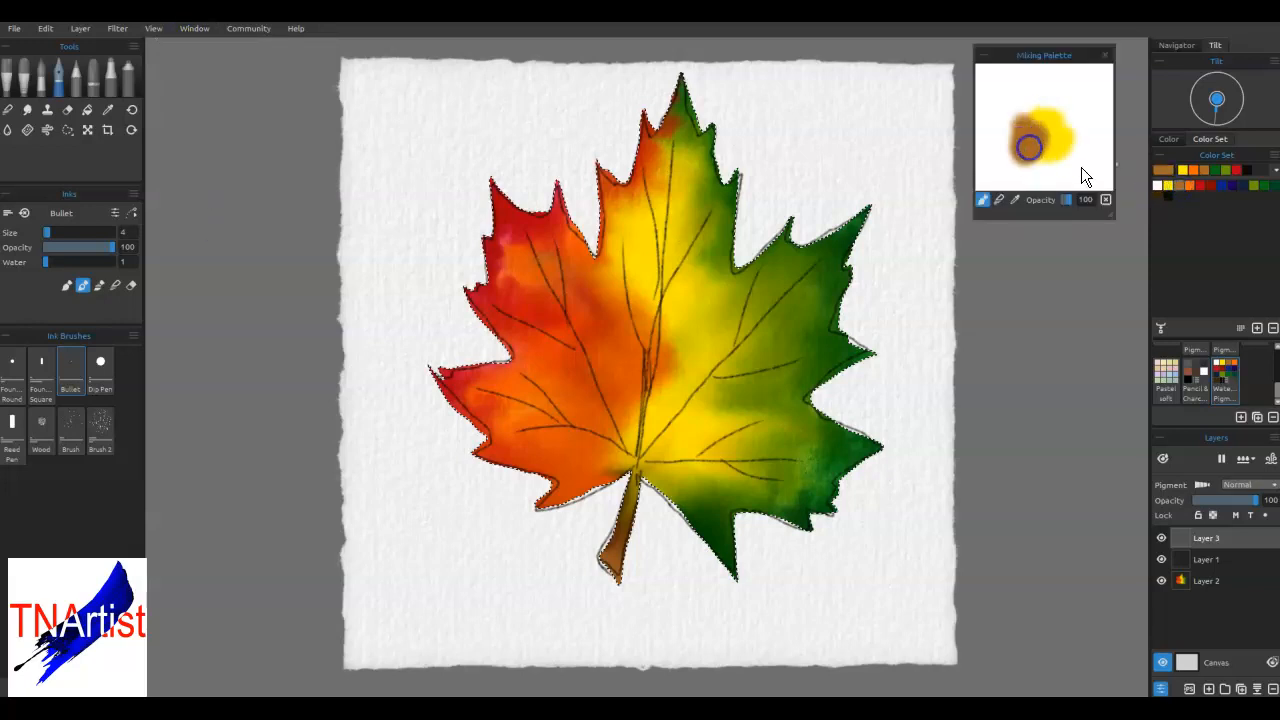
pyautogui.click(1038, 127)
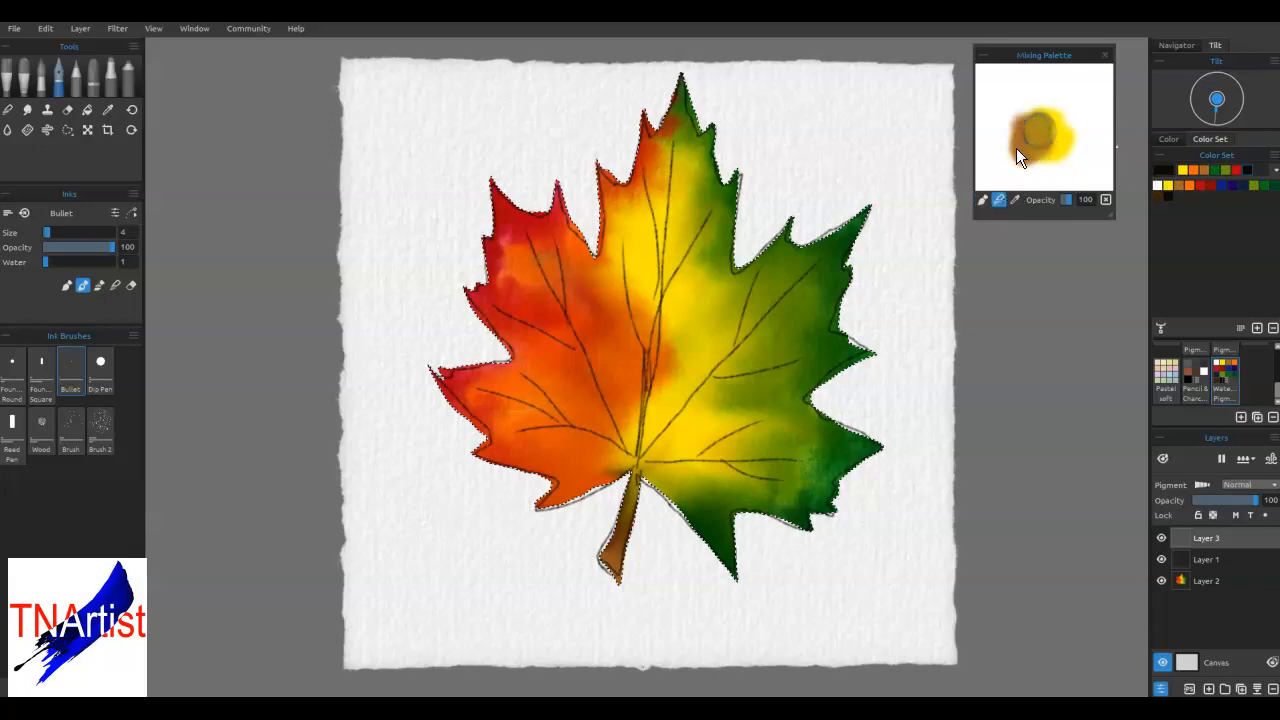
pyautogui.moveTo(1038, 141); pyautogui.dragTo(1042, 170)
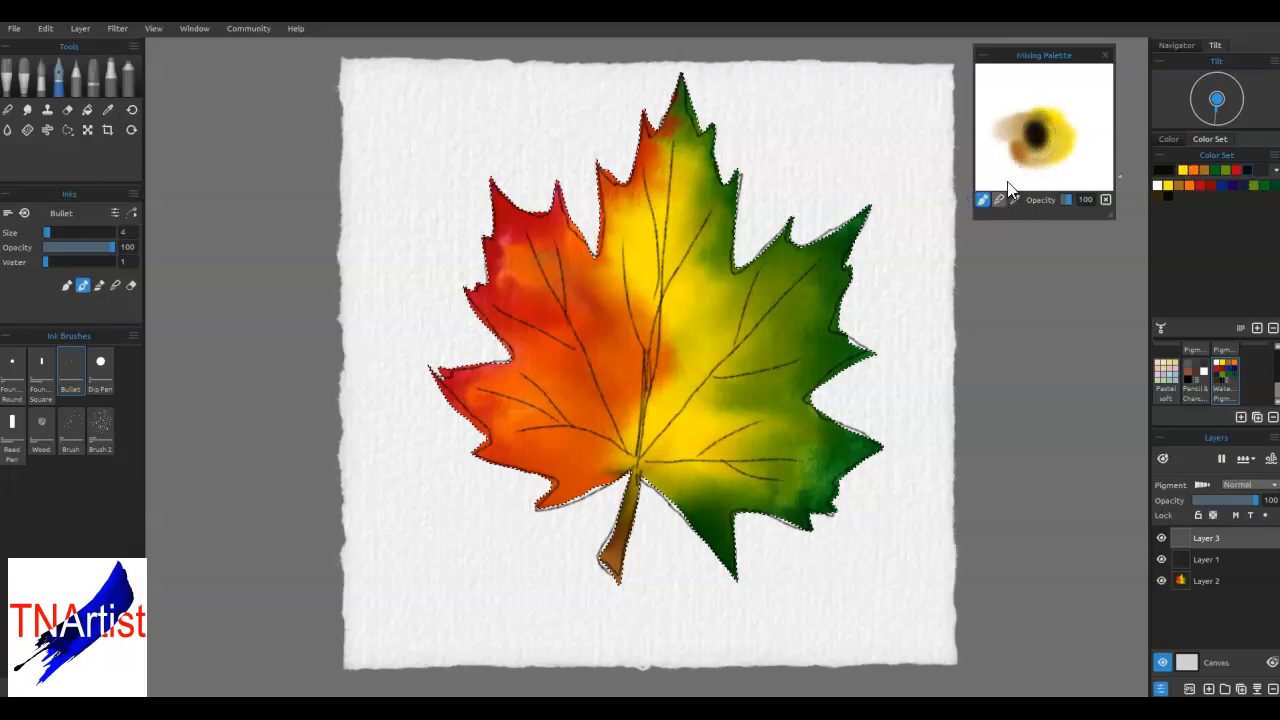
pyautogui.click(1015, 199)
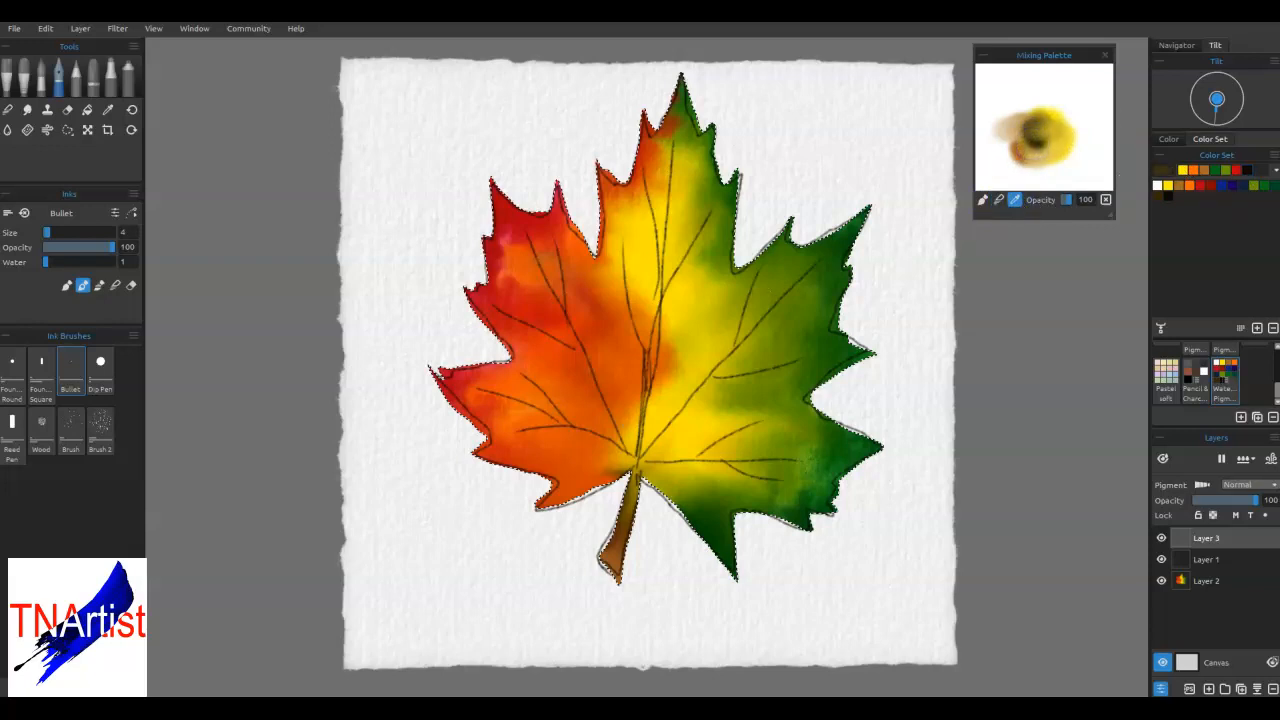
# Ink the central vein and the branching veins of the two right lobes in dark brown, following the sketch
pyautogui.moveTo(636, 464); pyautogui.dragTo(796, 460)
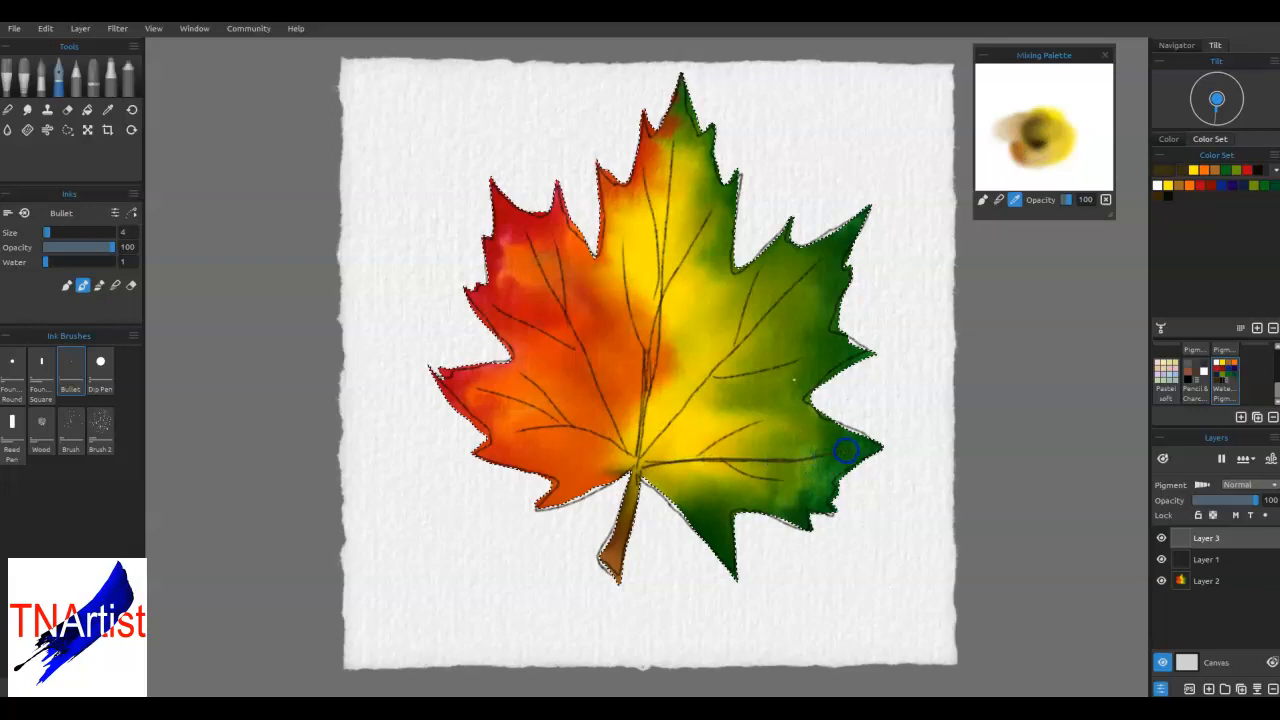
pyautogui.moveTo(688, 461); pyautogui.dragTo(779, 407)
pyautogui.moveTo(688, 461); pyautogui.dragTo(757, 483)
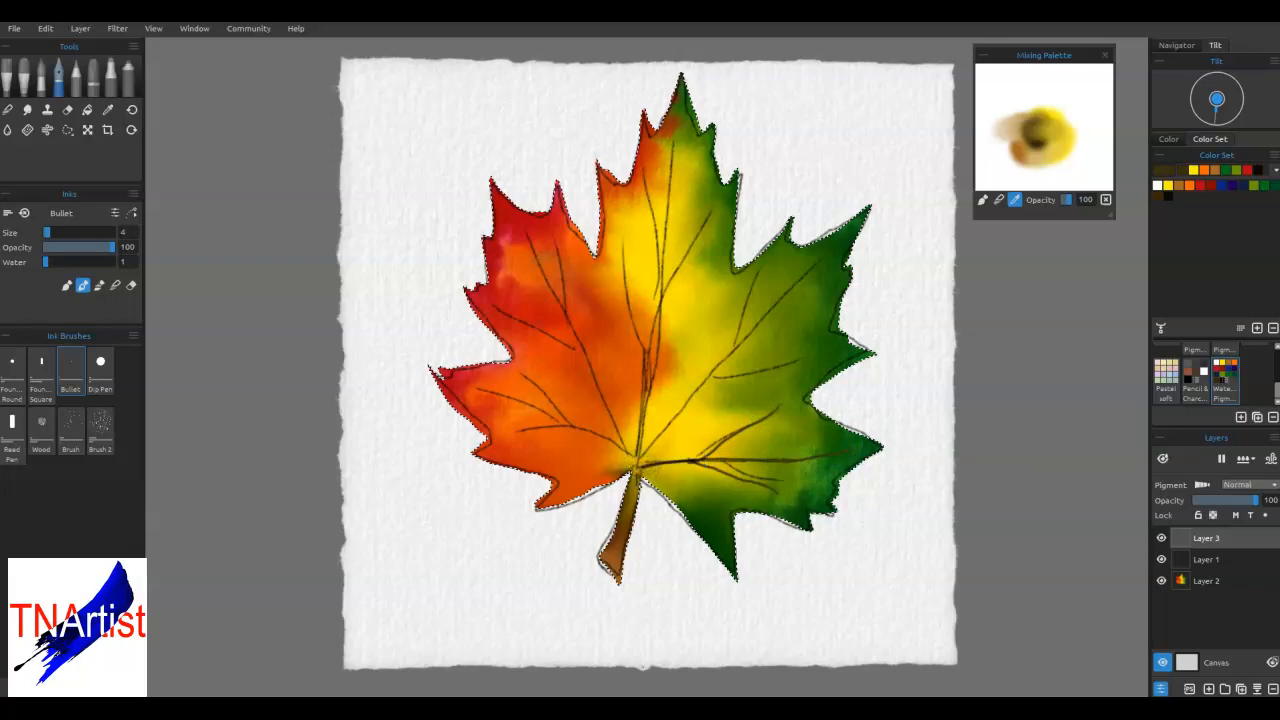
pyautogui.moveTo(638, 470); pyautogui.dragTo(673, 134)
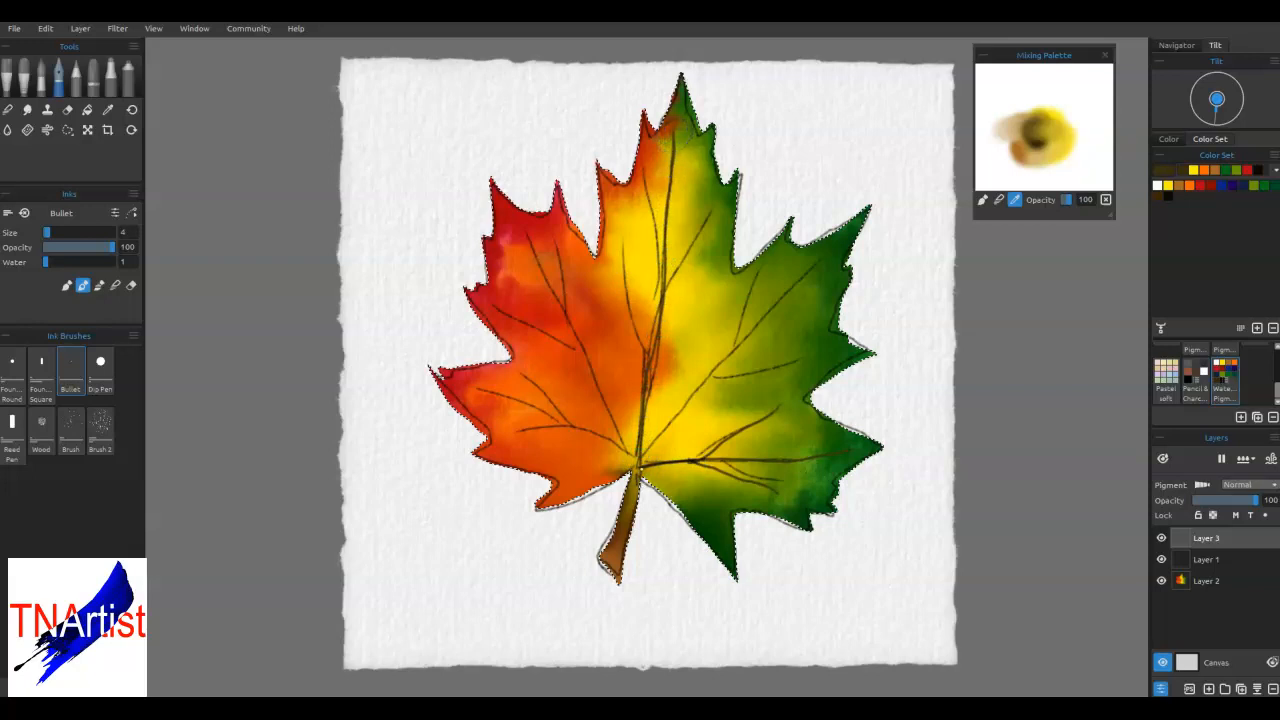
pyautogui.moveTo(638, 466); pyautogui.dragTo(820, 261)
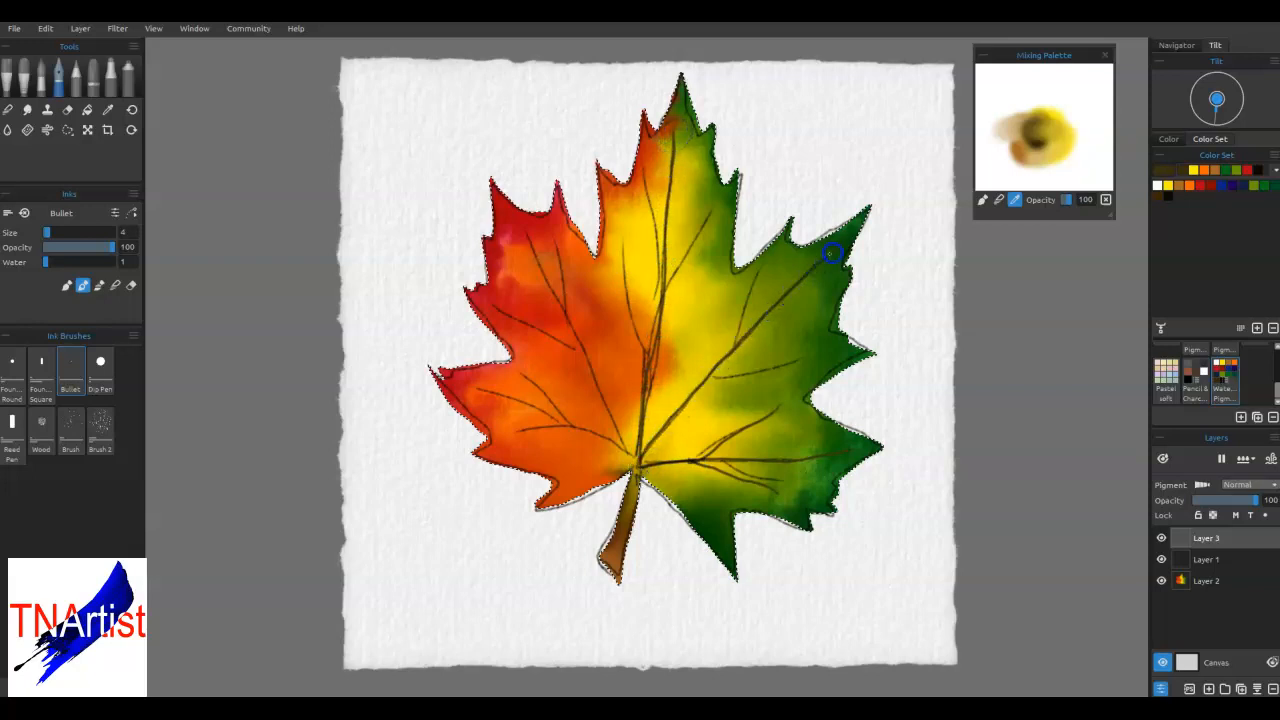
pyautogui.moveTo(679, 407)
pyautogui.mouseDown()
pyautogui.moveTo(730, 346)
pyautogui.moveTo(760, 275)
pyautogui.mouseUp()
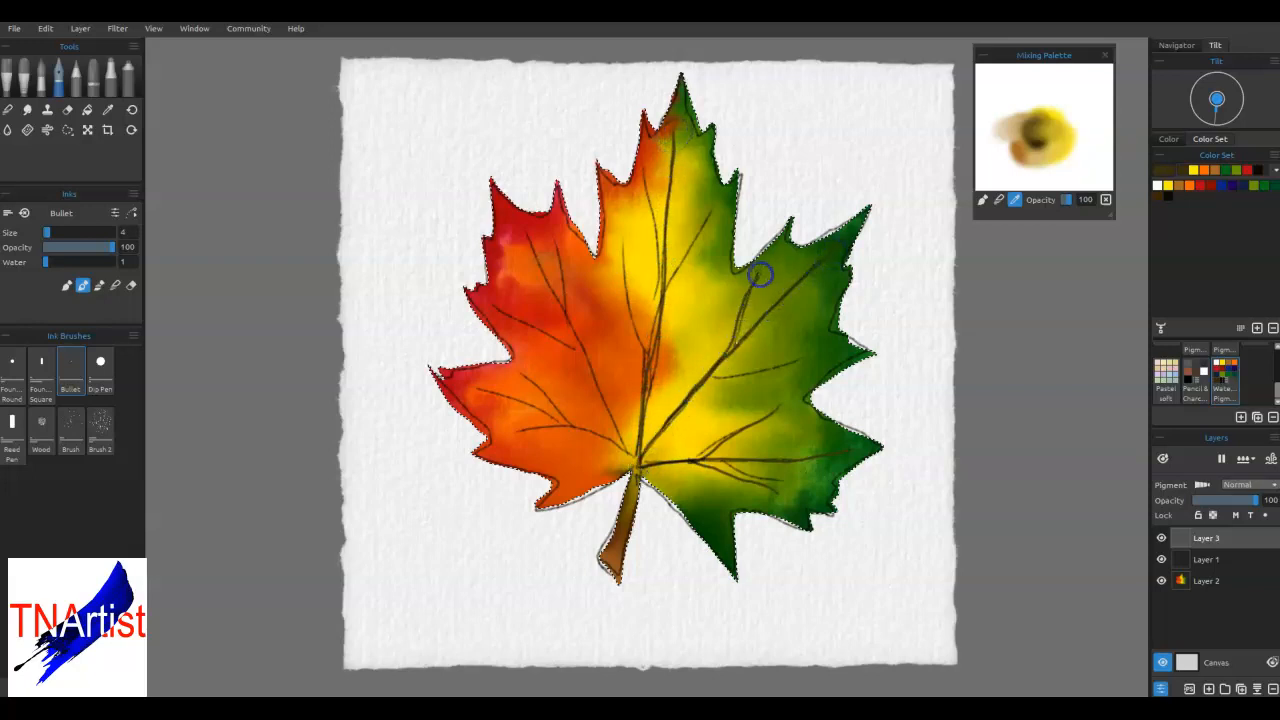
pyautogui.moveTo(638, 462)
pyautogui.mouseDown()
pyautogui.moveTo(714, 380)
pyautogui.moveTo(795, 362)
pyautogui.mouseUp()
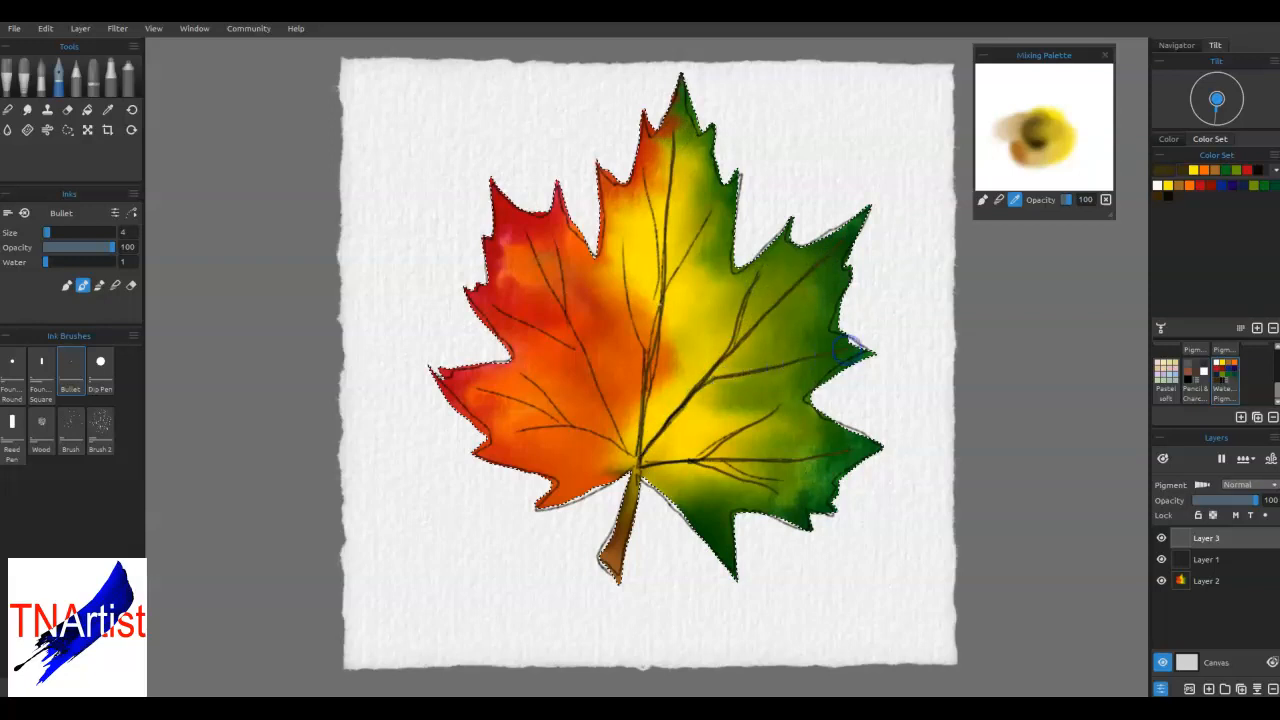
# Ink the branching veins of the two left lobes over the sketch and hide the sketch on Layer 1
pyautogui.moveTo(638, 465); pyautogui.dragTo(620, 438)
pyautogui.moveTo(577, 345); pyautogui.dragTo(537, 245)
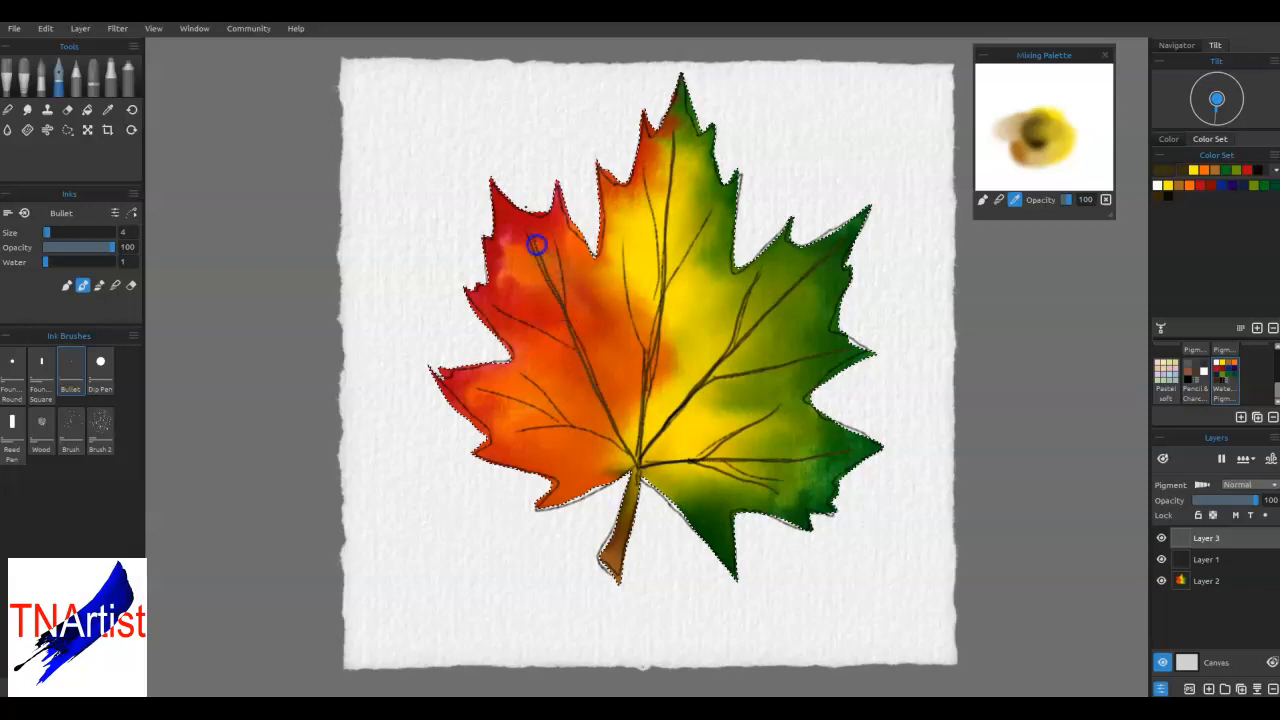
pyautogui.moveTo(620, 440)
pyautogui.mouseDown()
pyautogui.moveTo(583, 343)
pyautogui.moveTo(582, 292)
pyautogui.mouseUp()
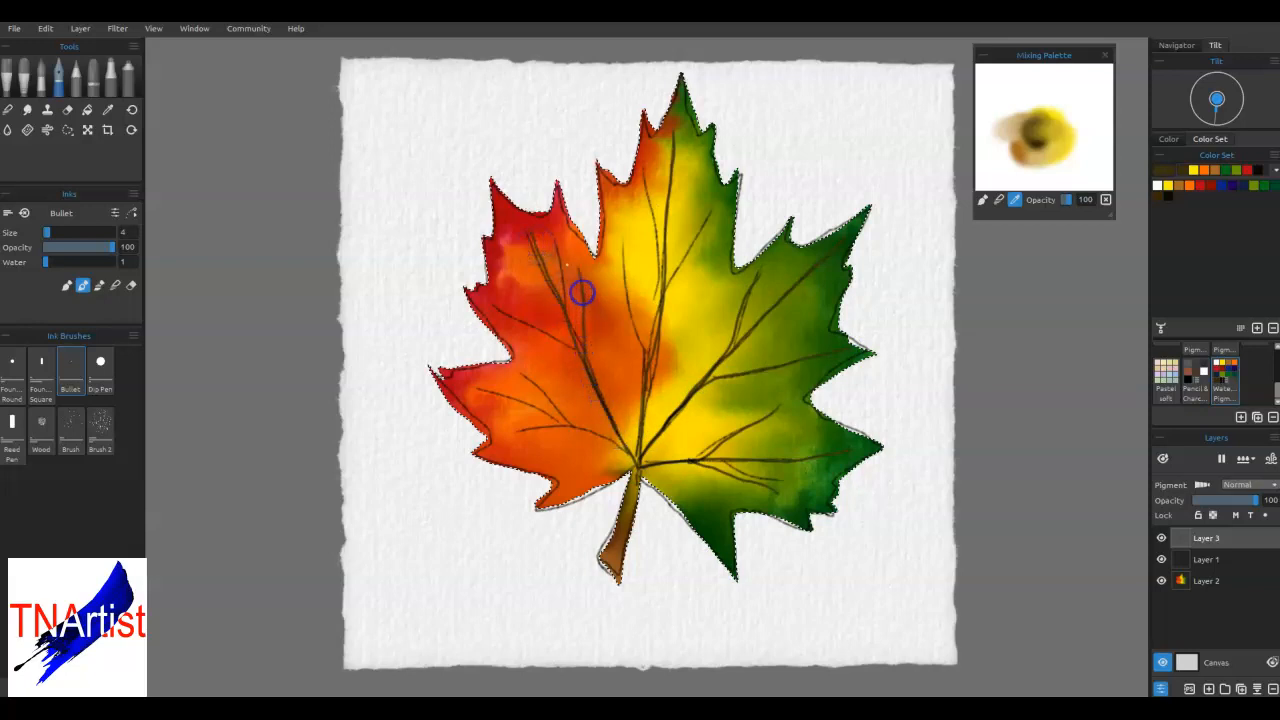
pyautogui.moveTo(500, 306)
pyautogui.mouseDown()
pyautogui.moveTo(566, 354)
pyautogui.moveTo(636, 466)
pyautogui.mouseUp()
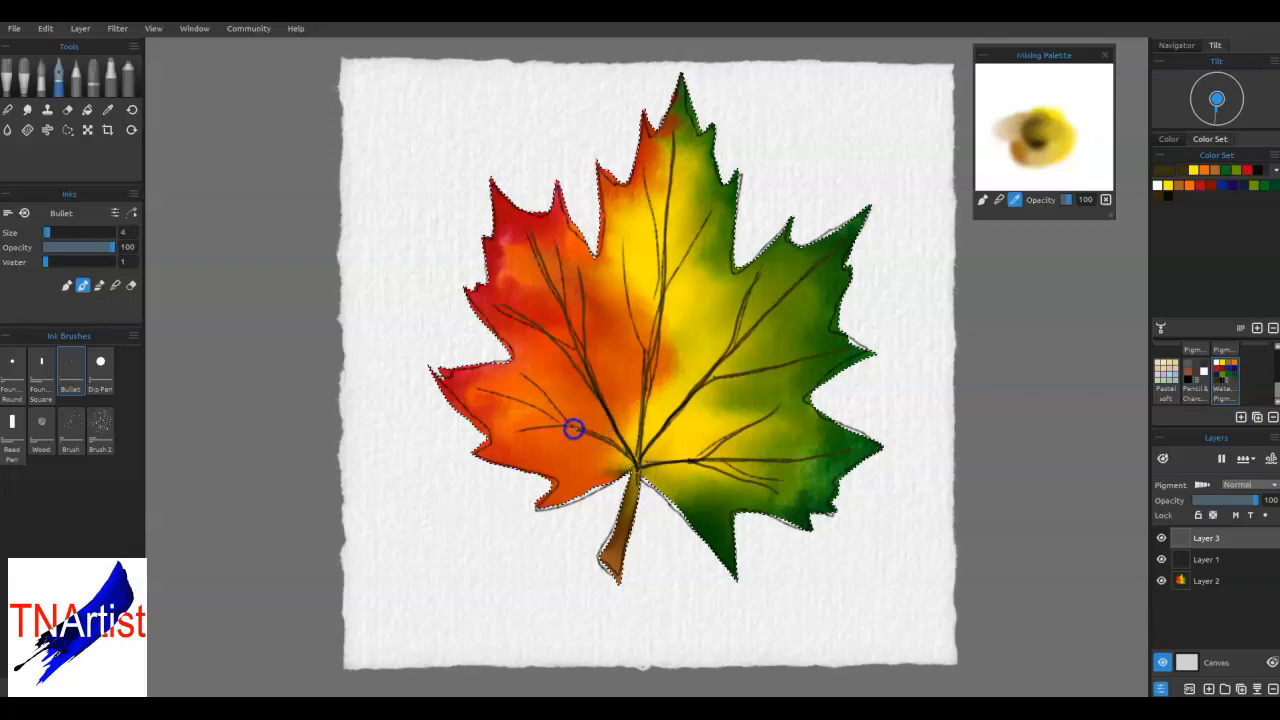
pyautogui.hotkey('ctrl', 'z')
pyautogui.moveTo(637, 468)
pyautogui.mouseDown()
pyautogui.moveTo(547, 409)
pyautogui.moveTo(478, 394)
pyautogui.mouseUp()
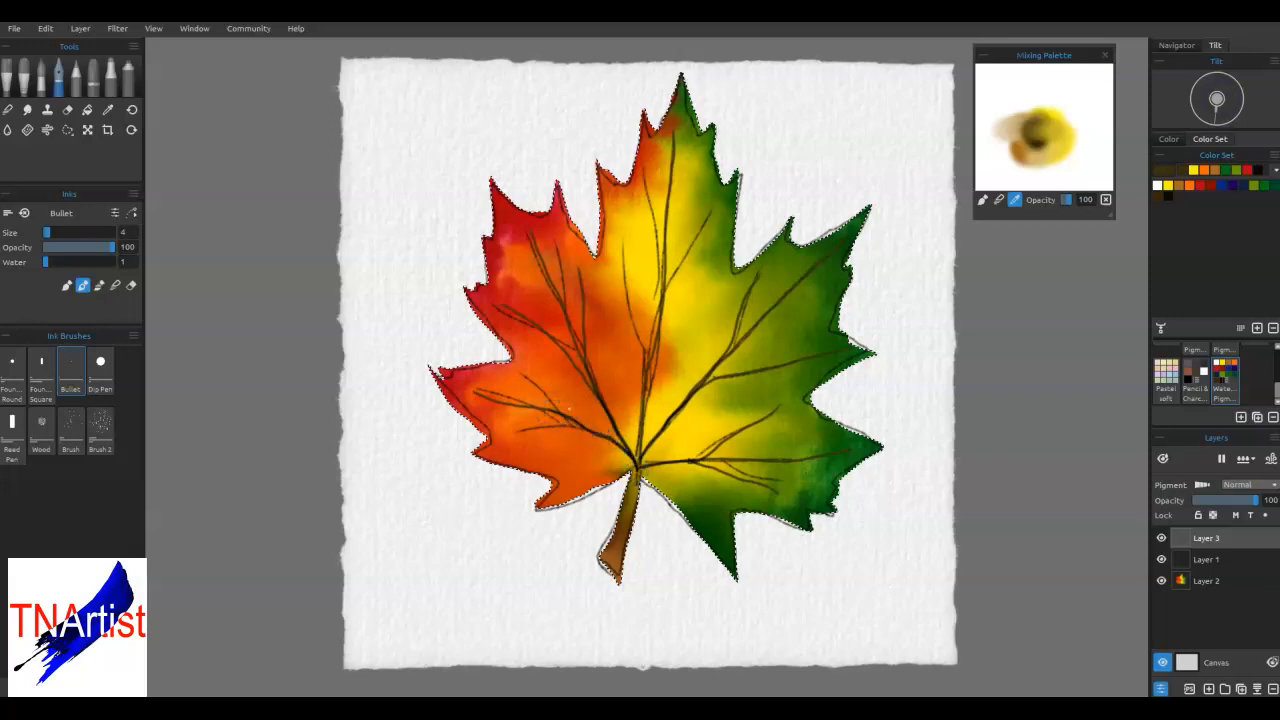
pyautogui.moveTo(577, 425); pyautogui.dragTo(501, 456)
pyautogui.click(1161, 559)
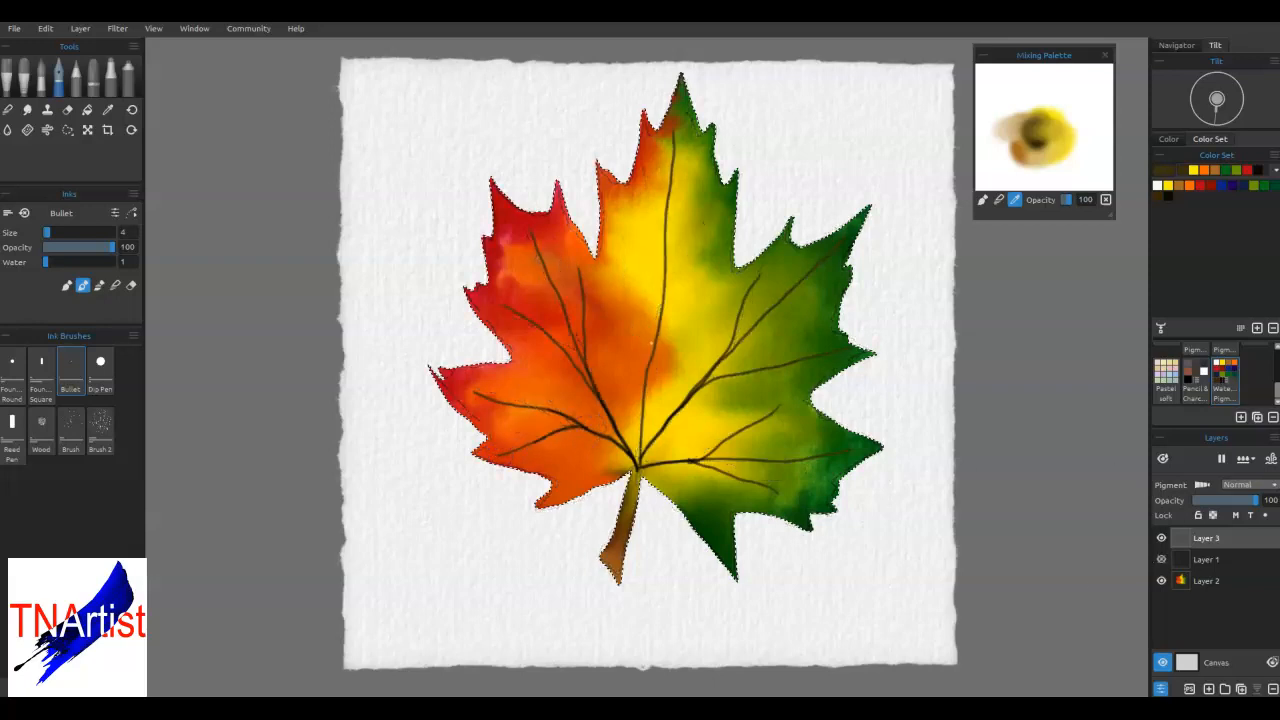
# Ink a side branch on each side of the central vein, thicken its lower part and darken the stem's left edge
pyautogui.moveTo(637, 464)
pyautogui.mouseDown()
pyautogui.moveTo(647, 374)
pyautogui.moveTo(714, 216)
pyautogui.mouseUp()
pyautogui.moveTo(657, 331); pyautogui.dragTo(634, 251)
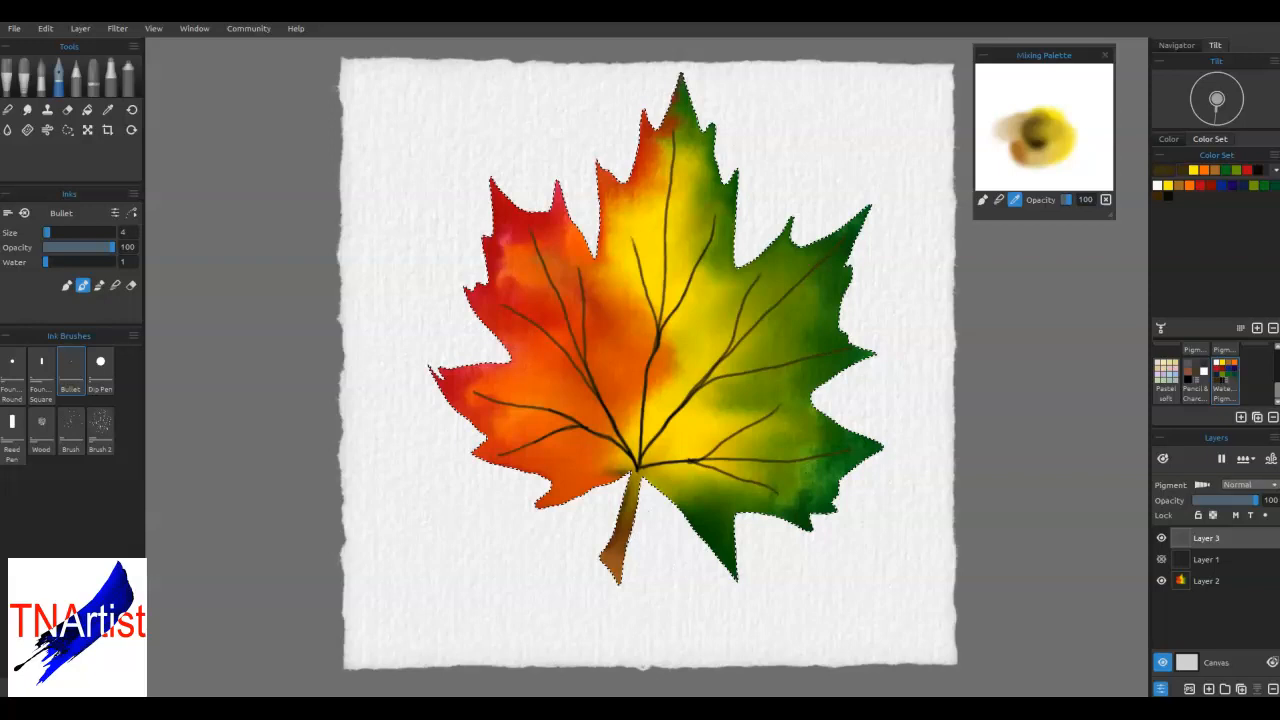
pyautogui.moveTo(634, 478)
pyautogui.mouseDown()
pyautogui.moveTo(603, 559)
pyautogui.moveTo(619, 586)
pyautogui.moveTo(611, 541)
pyautogui.moveTo(637, 473)
pyautogui.mouseUp()
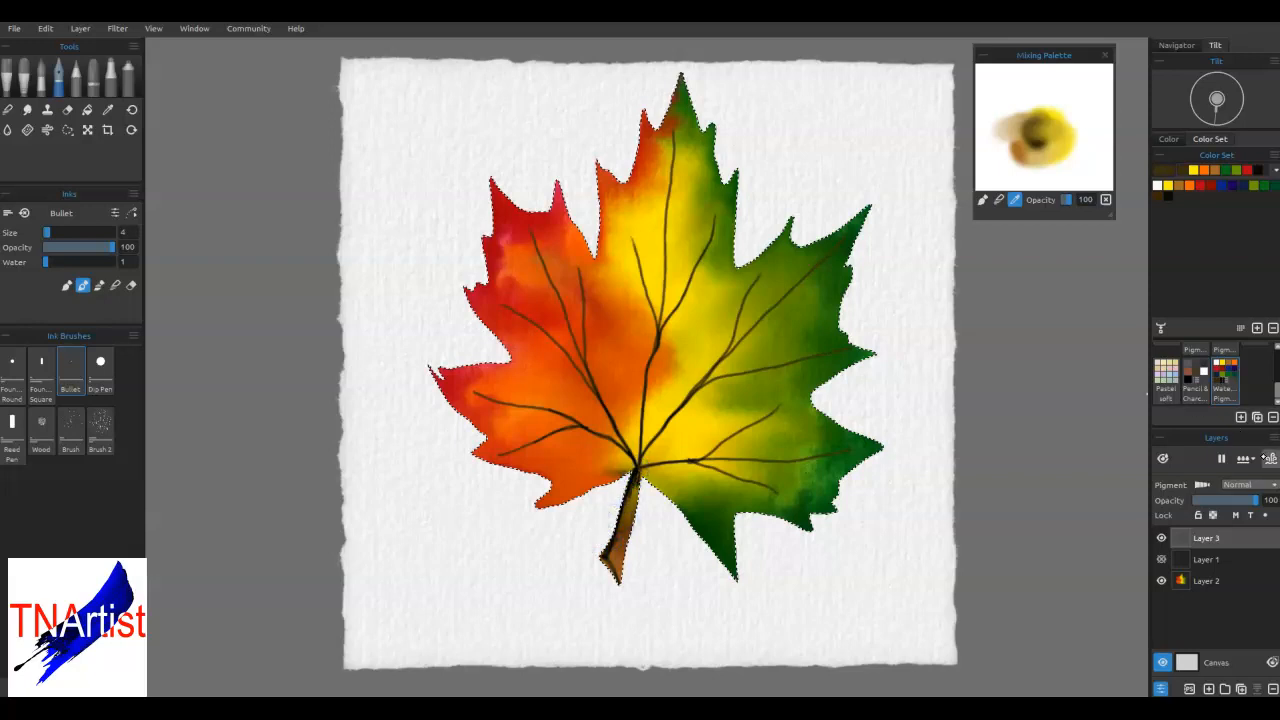
pyautogui.moveTo(658, 335); pyautogui.dragTo(637, 484)
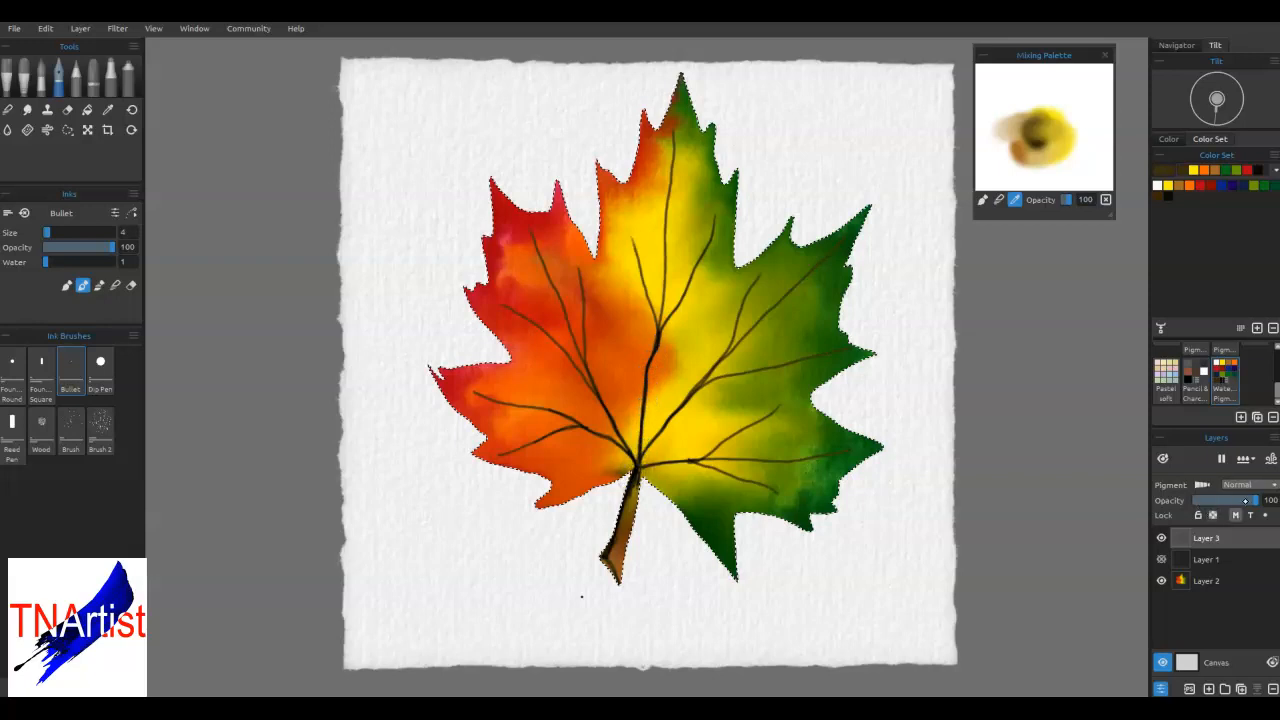
# Set Layer 3's opacity to 72 and its blending mode to Multiply
pyautogui.moveTo(1250, 500); pyautogui.dragTo(1237, 505)
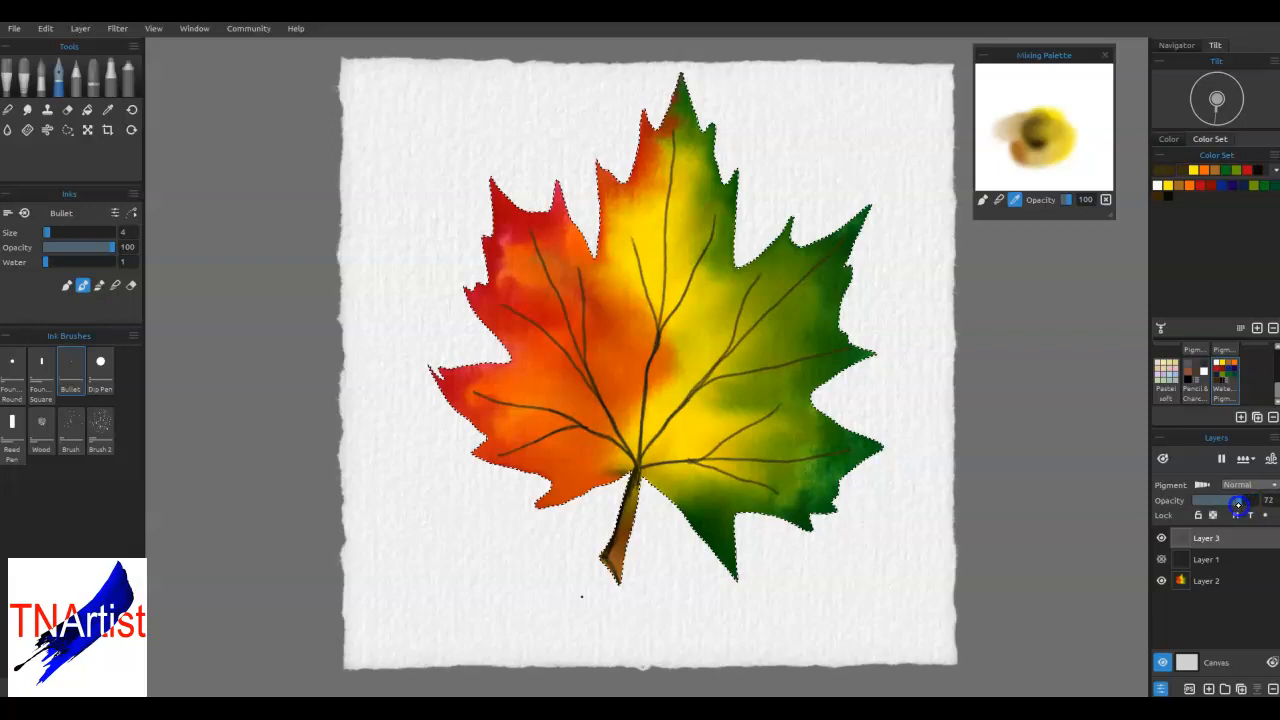
pyautogui.click(1246, 484)
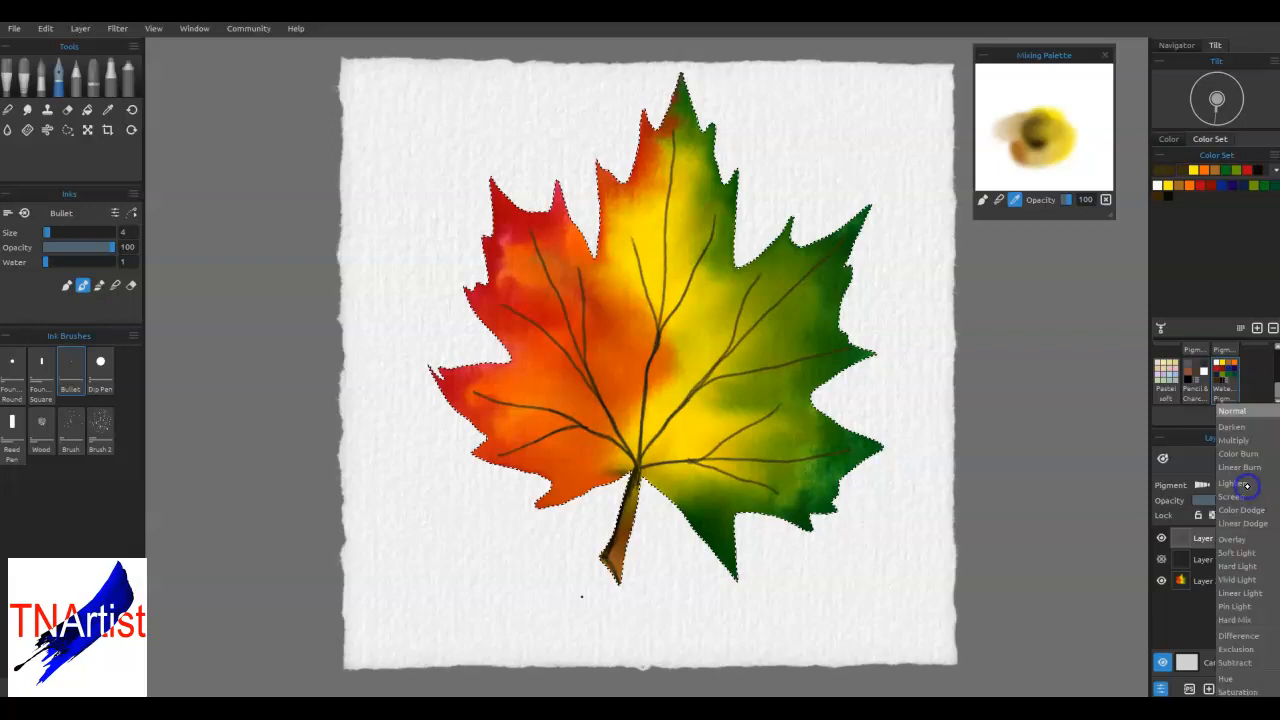
pyautogui.click(1245, 438)
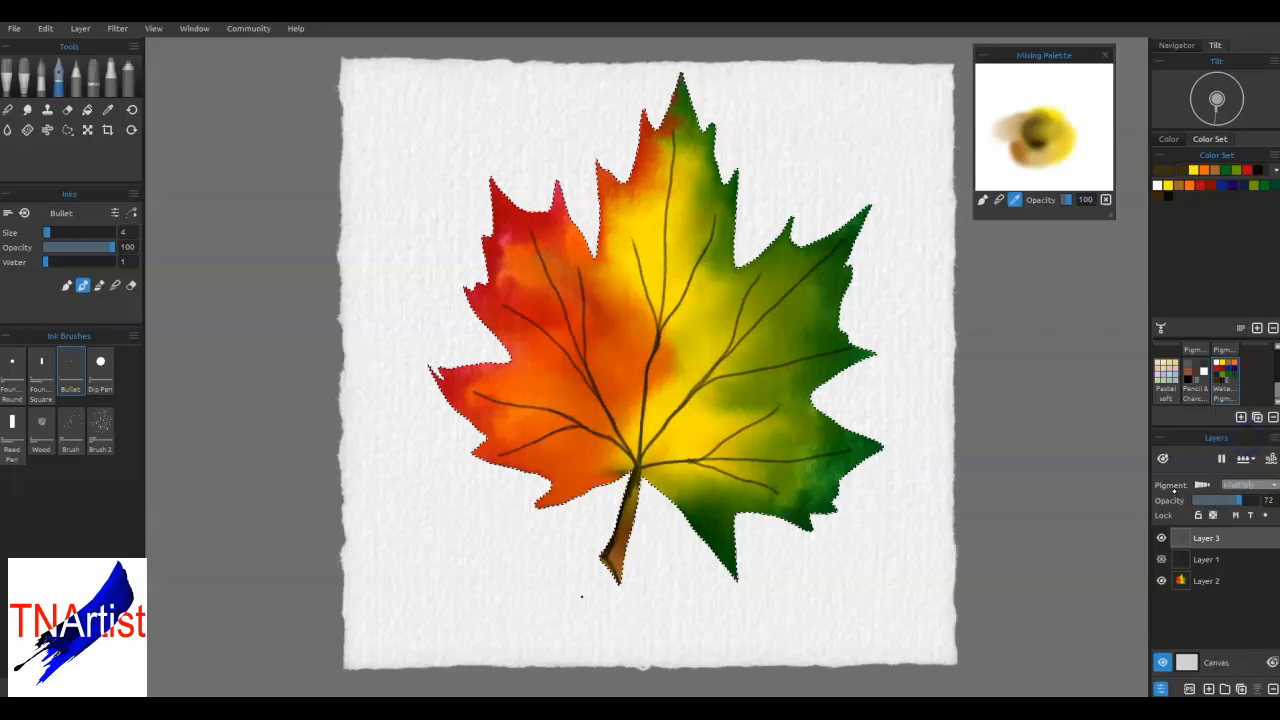
# Thin and fade the vein tips with the Round Soft eraser at size 8 and opacity 100
pyautogui.click(67, 109)
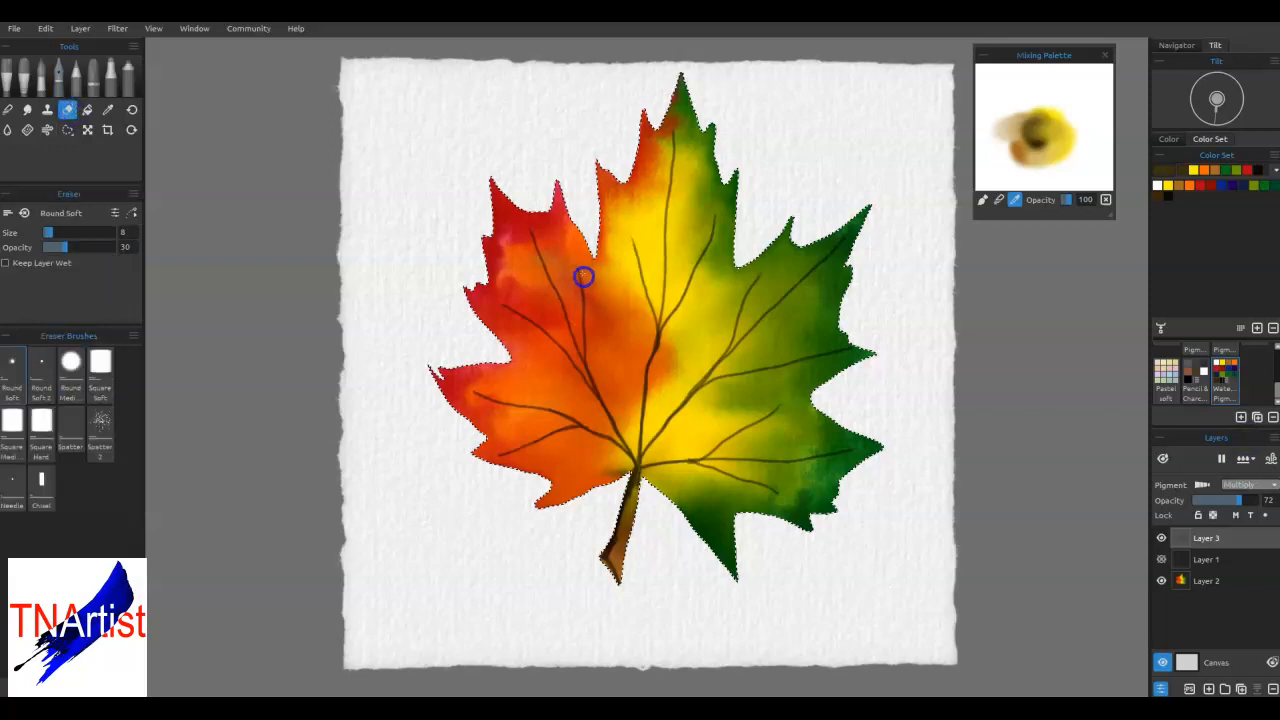
pyautogui.moveTo(64, 247); pyautogui.dragTo(136, 245)
pyautogui.moveTo(534, 226)
pyautogui.mouseDown()
pyautogui.moveTo(560, 288)
pyautogui.moveTo(590, 300)
pyautogui.moveTo(585, 277)
pyautogui.moveTo(588, 328)
pyautogui.mouseUp()
pyautogui.moveTo(480, 380); pyautogui.dragTo(551, 403)
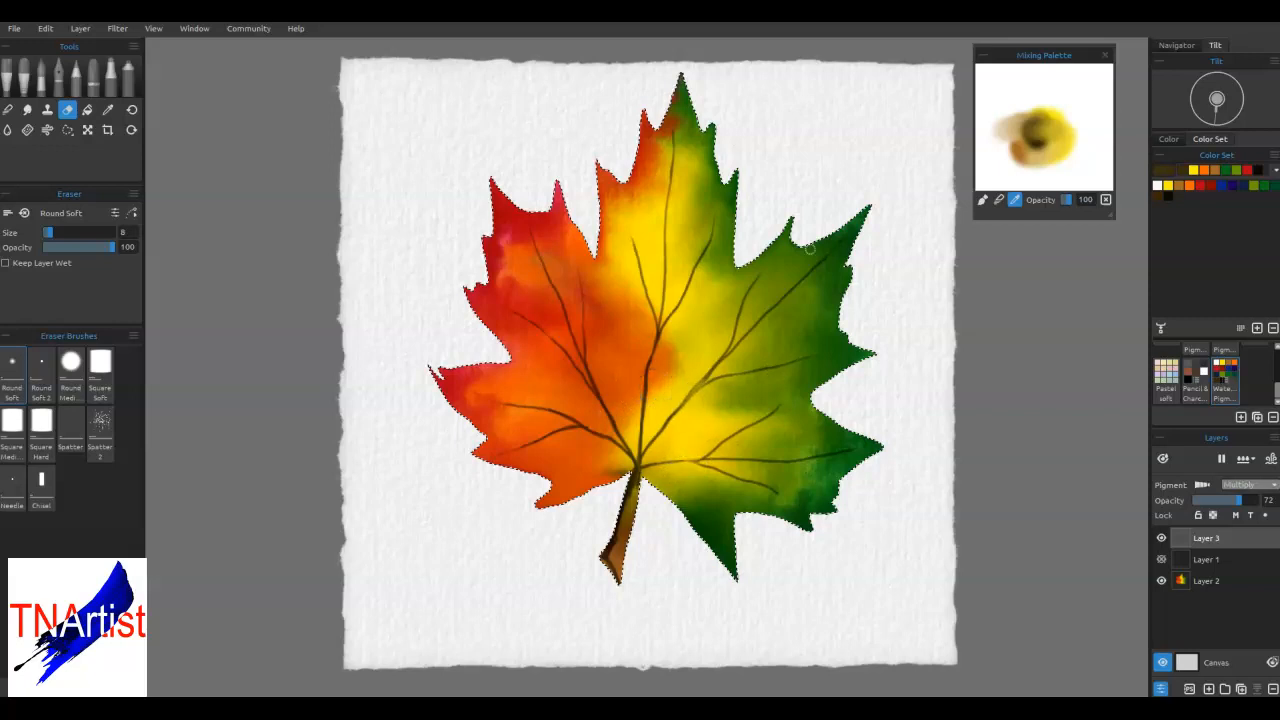
# Add a new layer directly above the painted Layer 2
pyautogui.click(1238, 563)
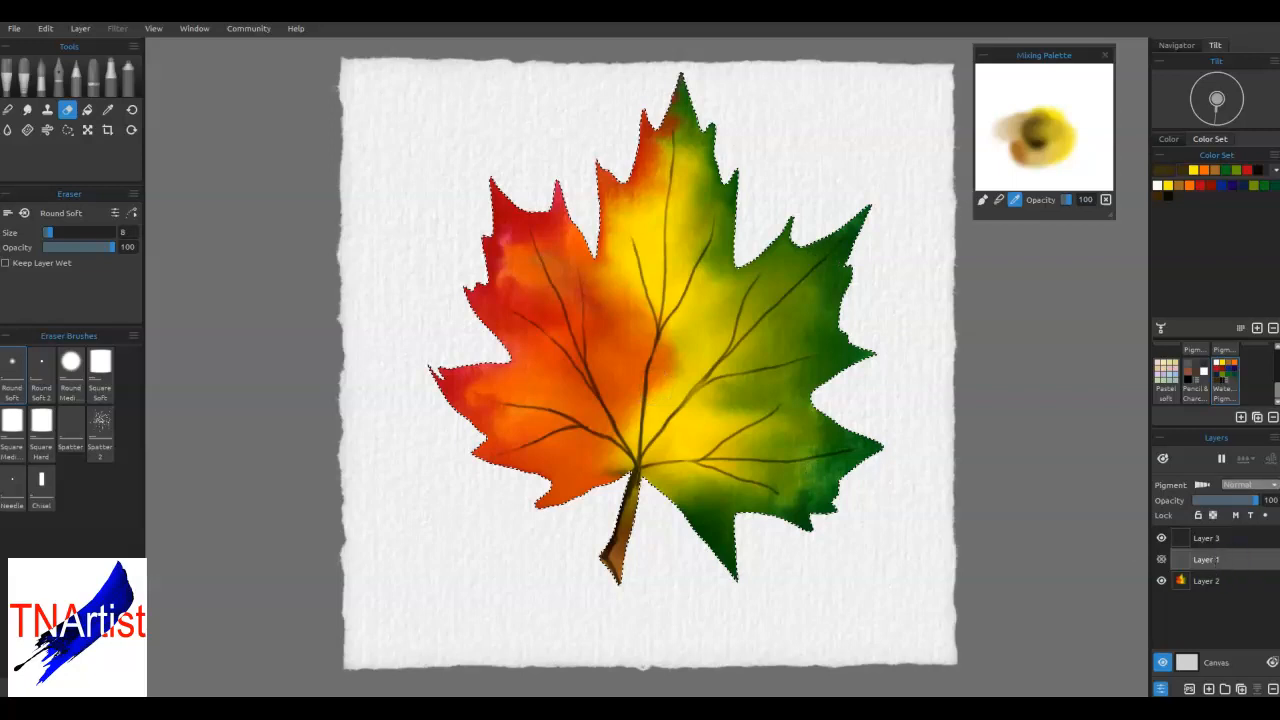
pyautogui.click(1205, 580)
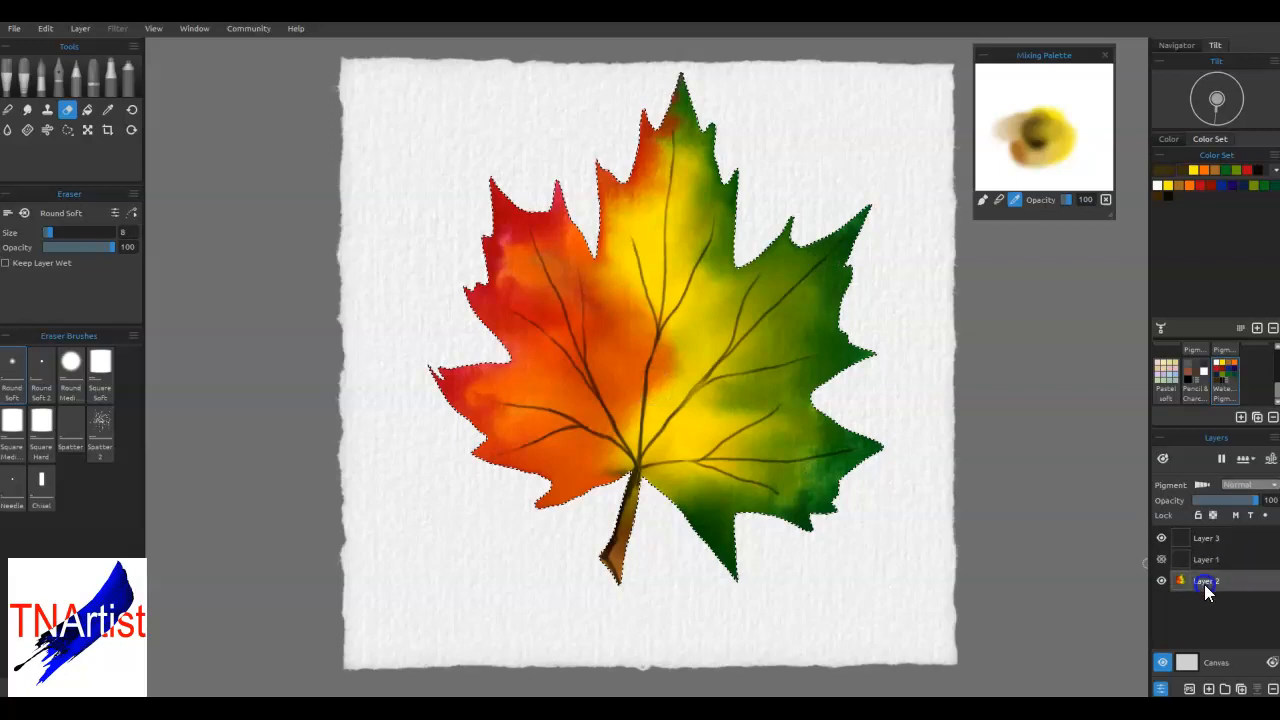
pyautogui.click(1209, 689)
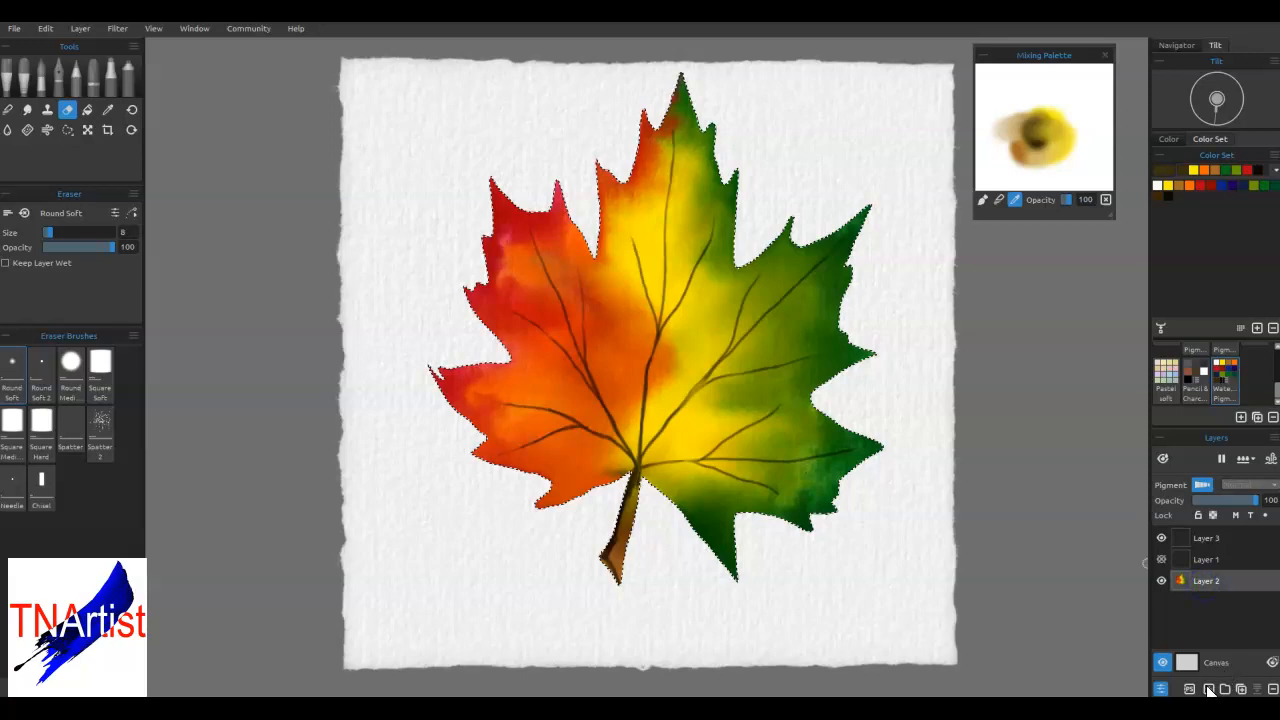
# Switch to the watercolor brushes and set the paint color to the dark brown #3b230b
pyautogui.click(39, 80)
pyautogui.scroll(-5, 135, 474)
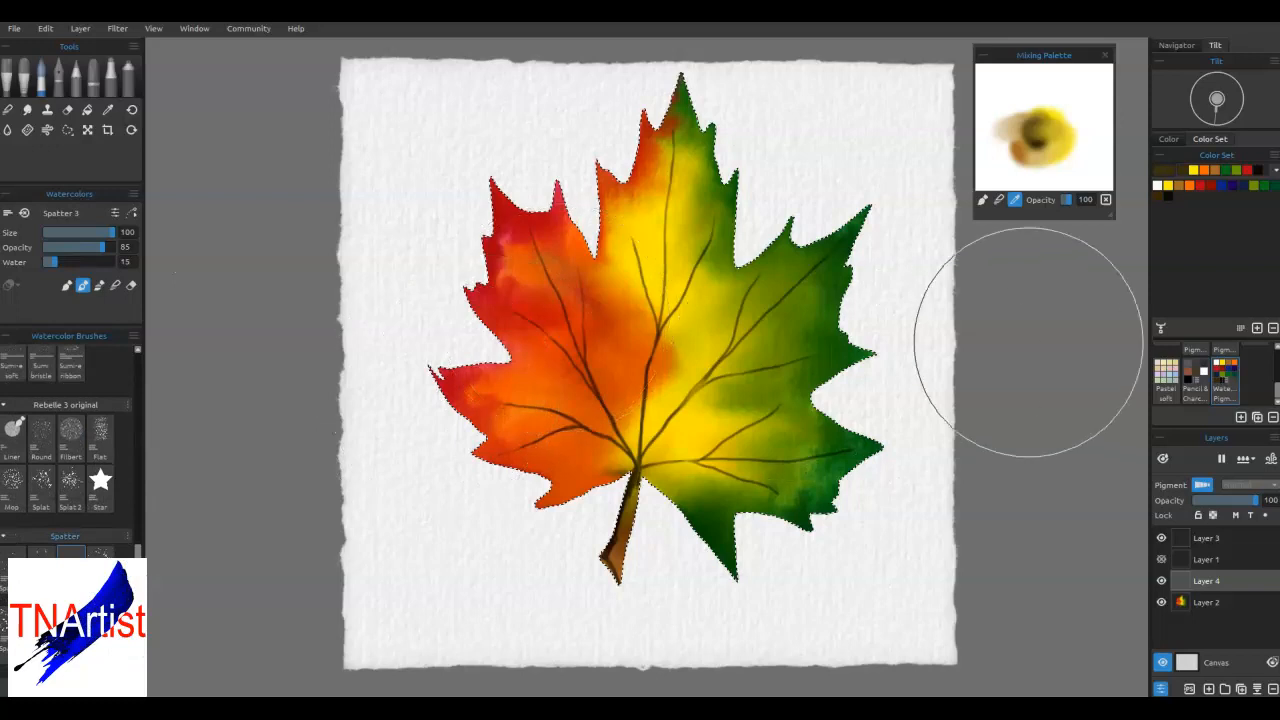
pyautogui.doubleClick(1158, 172)
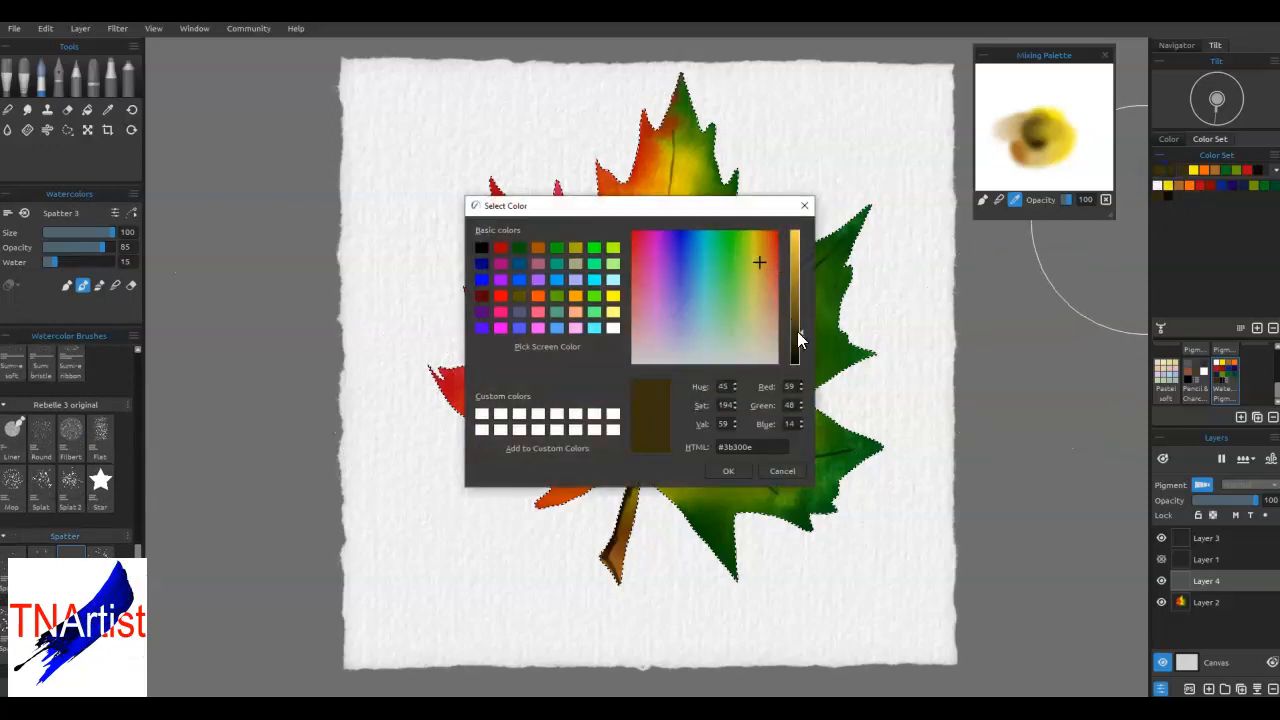
pyautogui.click(765, 254)
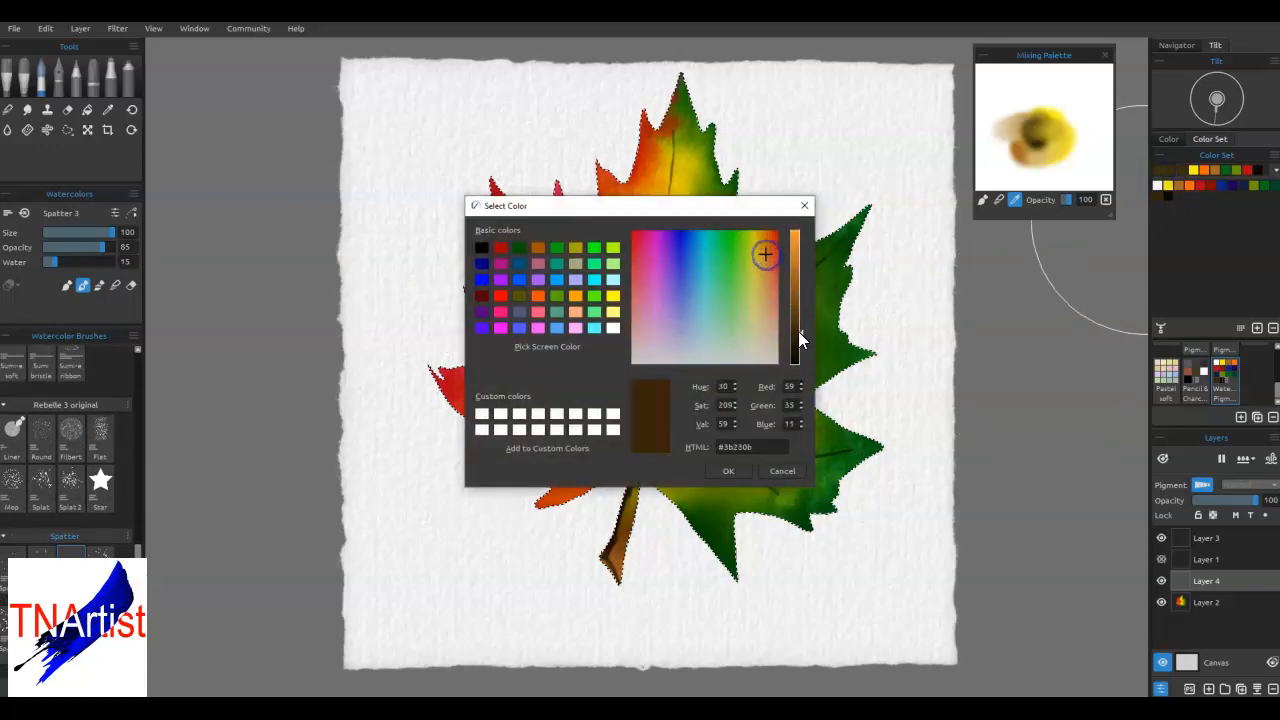
pyautogui.click(745, 469)
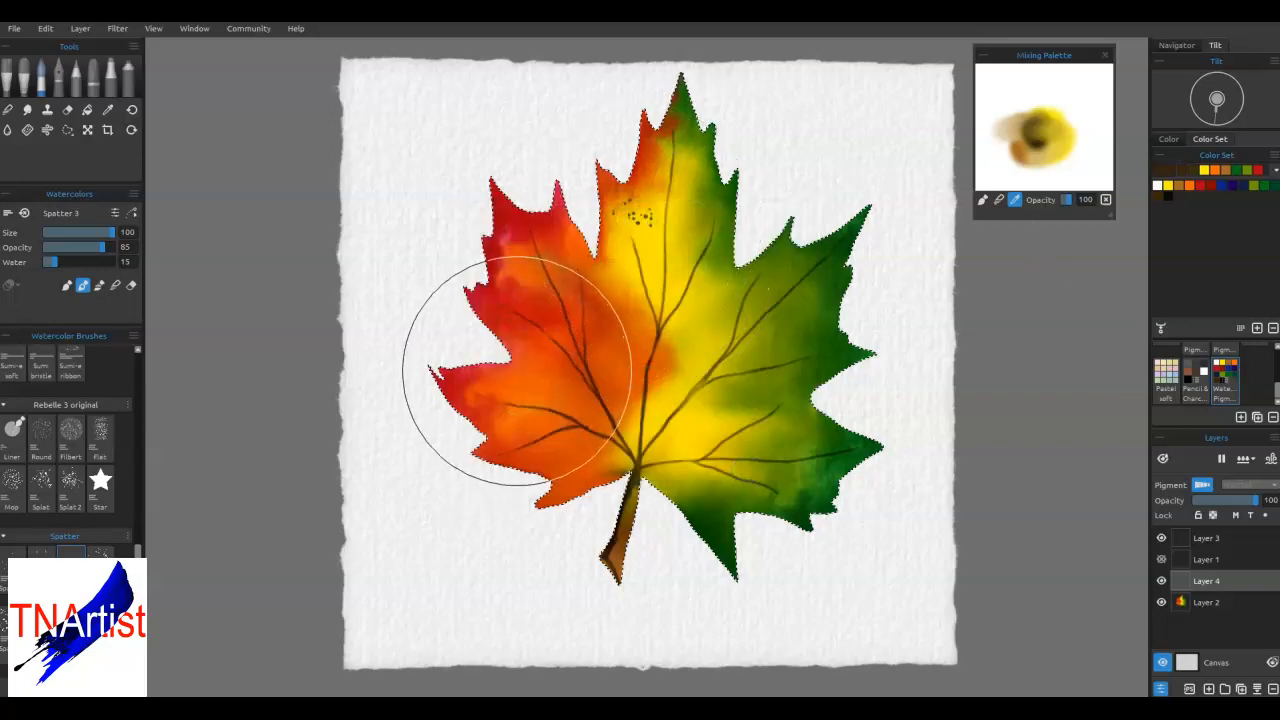
# Spatter brown specks on the top tip, the left lobes and around the leaf's base with the Splat brush at size 50
pyautogui.click(41, 489)
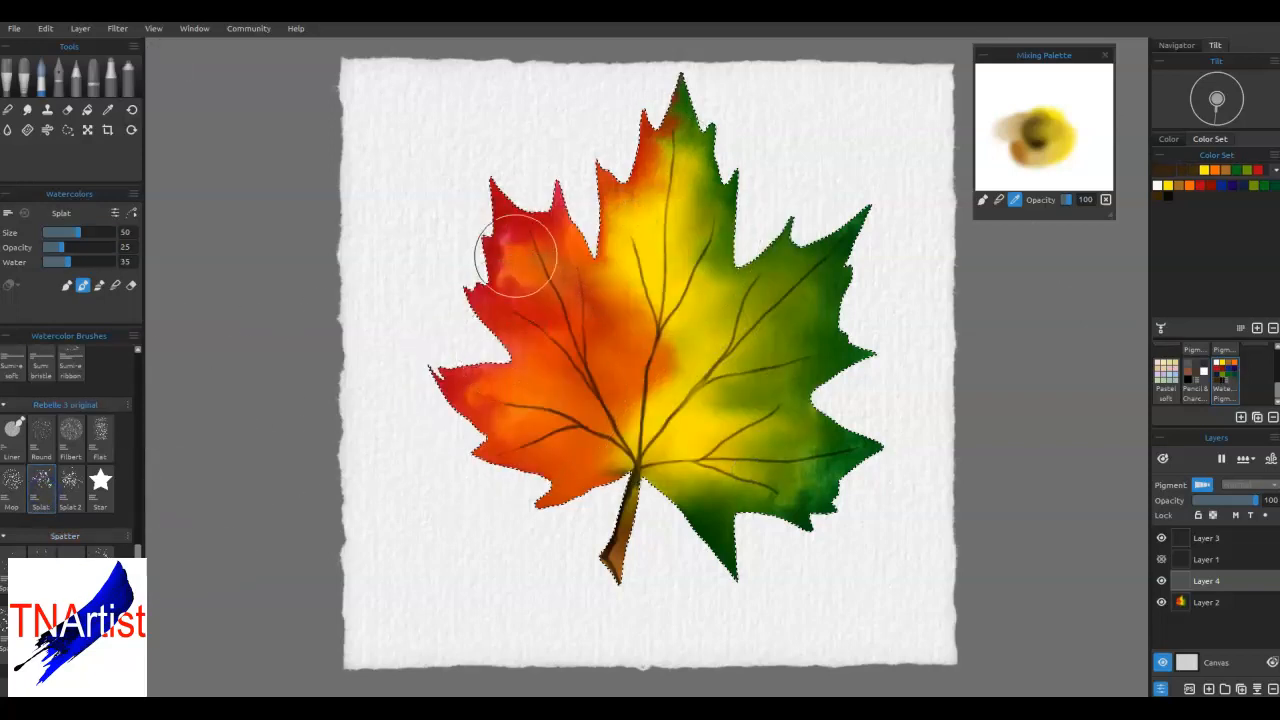
pyautogui.moveTo(648, 158); pyautogui.dragTo(640, 340)
pyautogui.hotkey('ctrl', 'z')
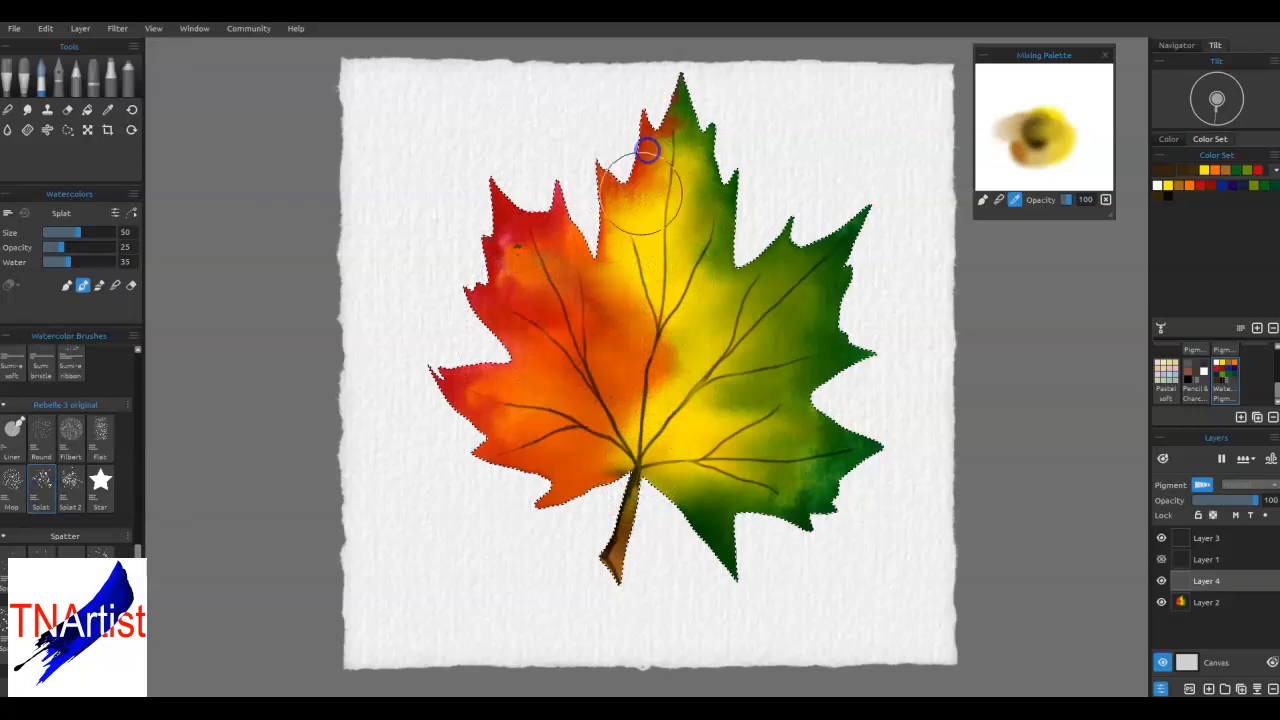
pyautogui.click(699, 162)
pyautogui.click(762, 388)
pyautogui.click(682, 454)
pyautogui.click(572, 483)
pyautogui.click(510, 292)
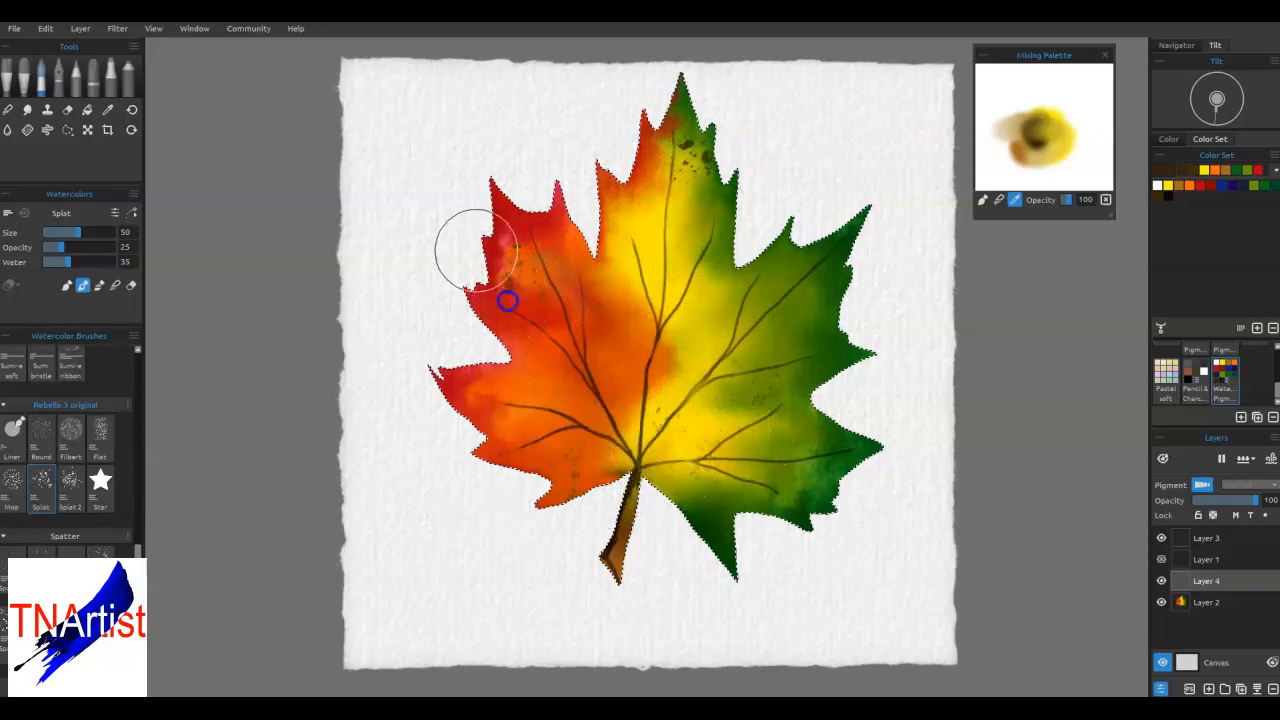
pyautogui.click(519, 409)
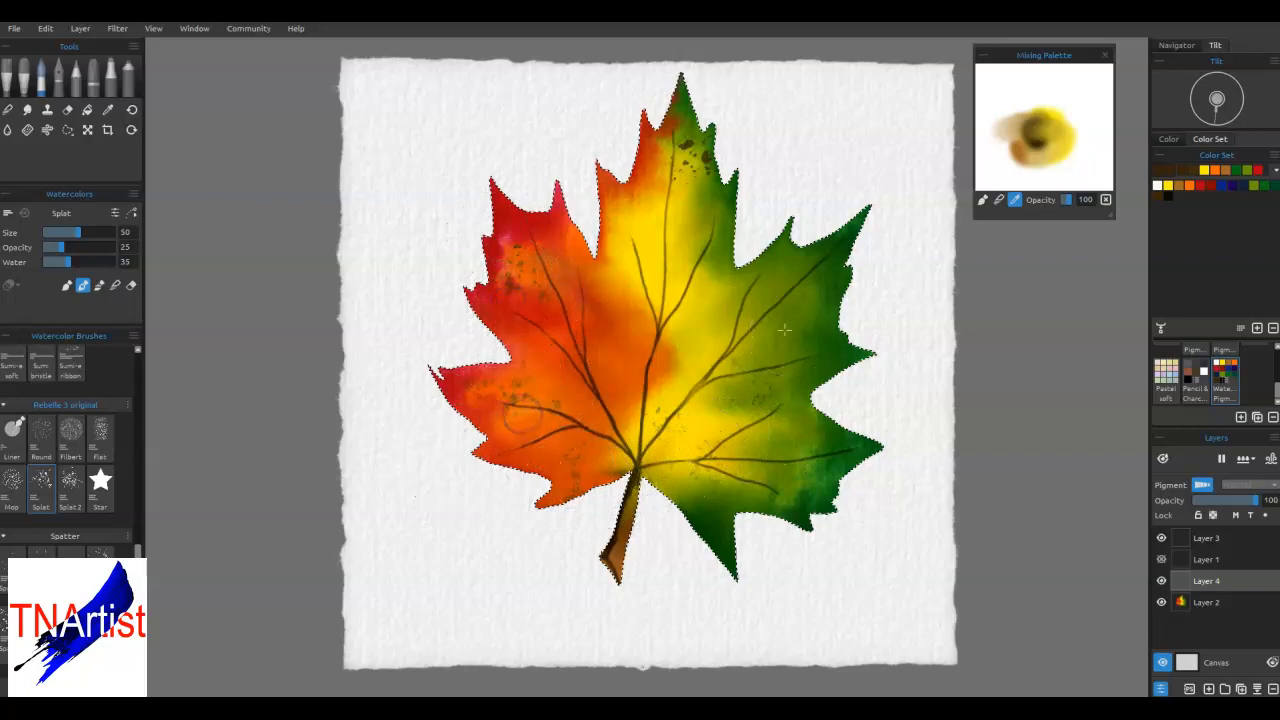
# Spatter more specks over the leaf's middle and upper right lobe, and wet the layer to soften them
pyautogui.moveTo(789, 311)
pyautogui.mouseDown()
pyautogui.moveTo(803, 282)
pyautogui.moveTo(781, 289)
pyautogui.moveTo(804, 253)
pyautogui.moveTo(862, 219)
pyautogui.mouseUp()
pyautogui.click(695, 328)
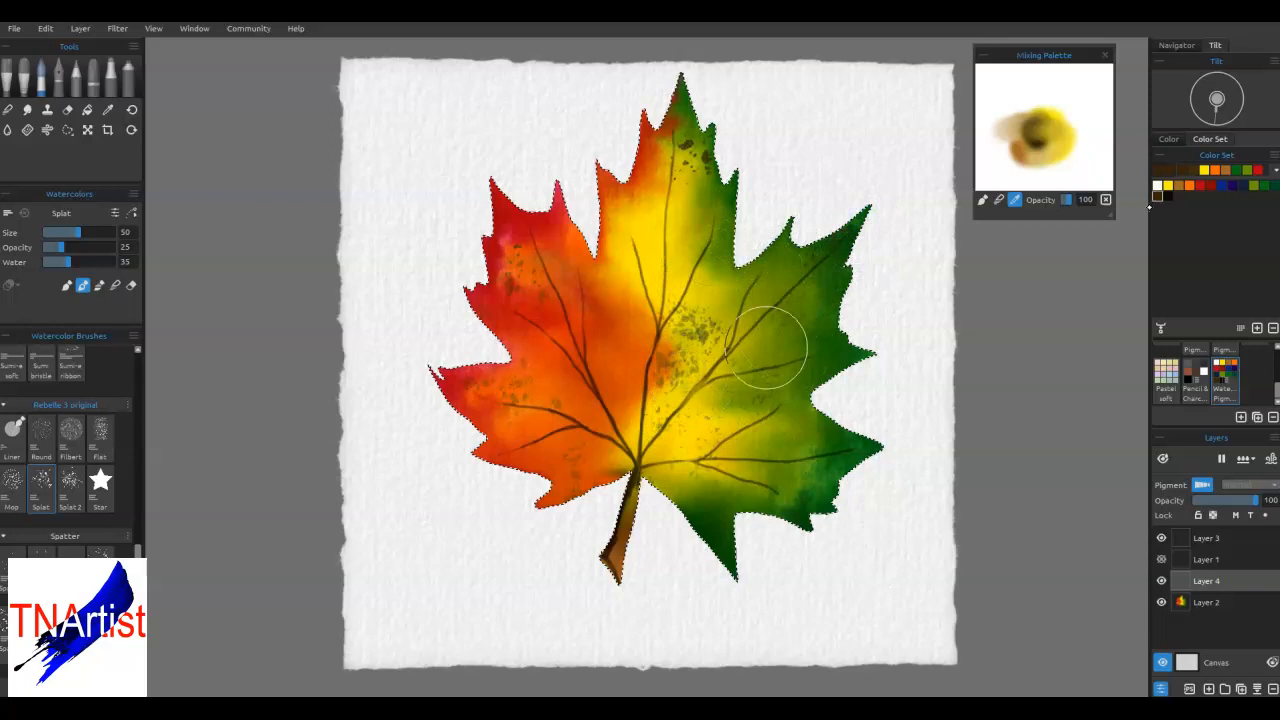
pyautogui.click(1245, 458)
pyautogui.click(1249, 479)
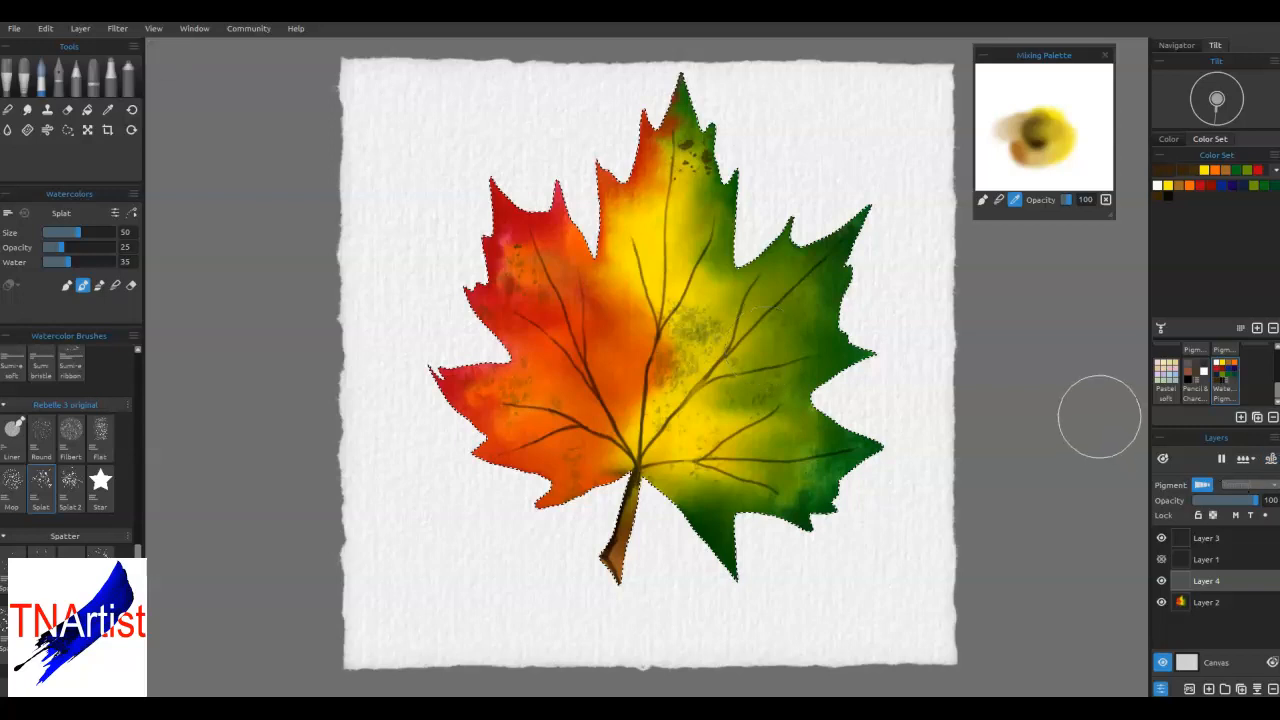
# Add a new layer above Layer 4 and choose the Liner 2 watercolor brush
pyautogui.click(1208, 688)
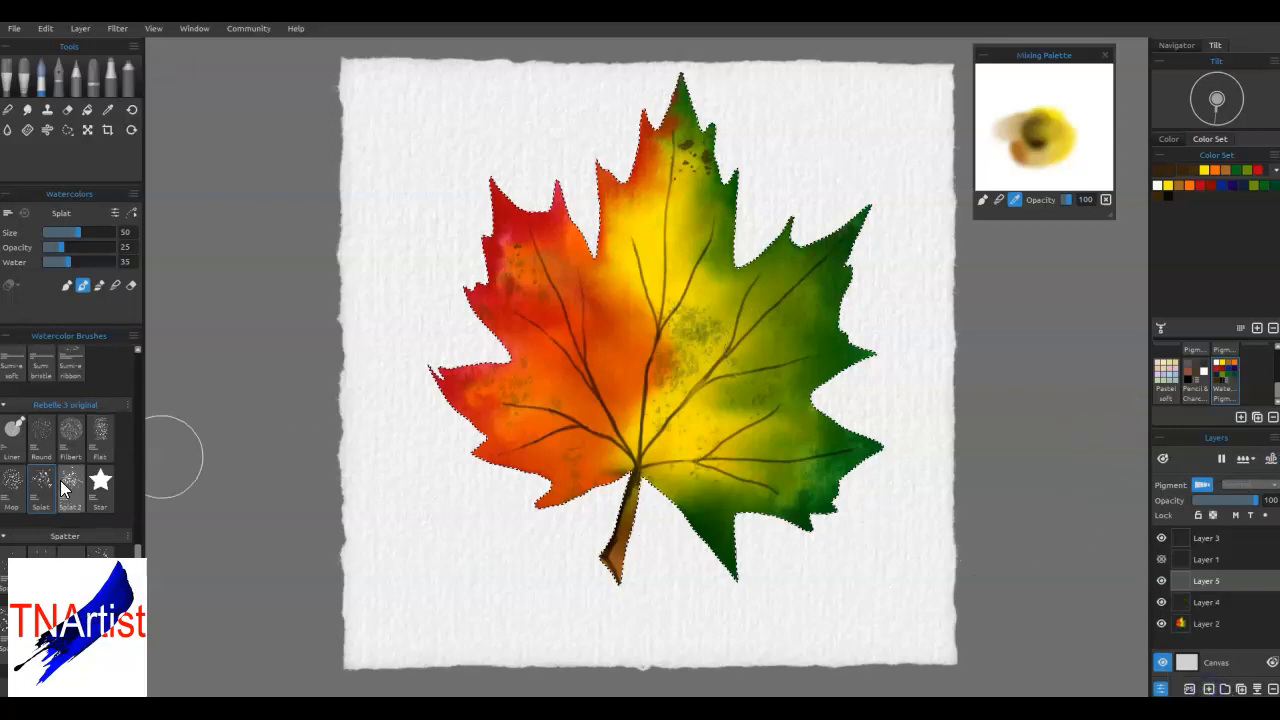
pyautogui.moveTo(138, 555); pyautogui.dragTo(141, 374)
pyautogui.click(46, 389)
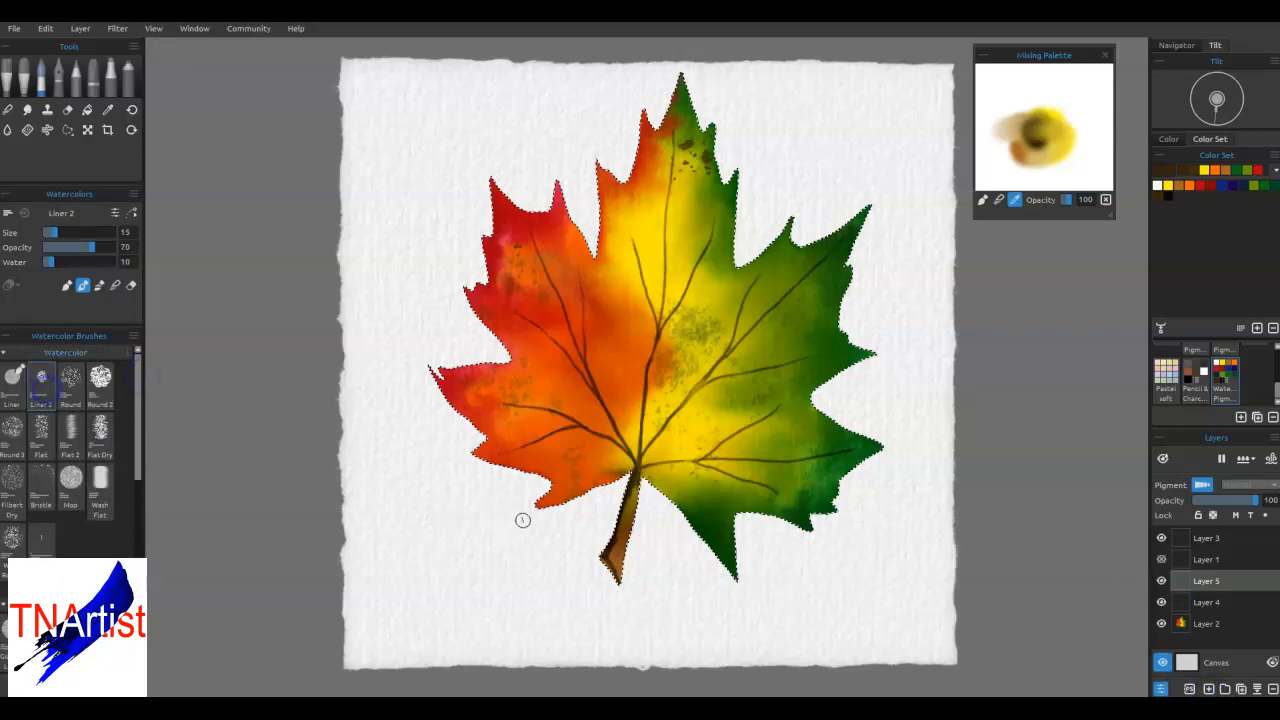
# Wet the selected leaf area on Layer 5 and turn on the display of wet areas
pyautogui.click(1245, 459)
pyautogui.click(1245, 483)
pyautogui.click(1160, 459)
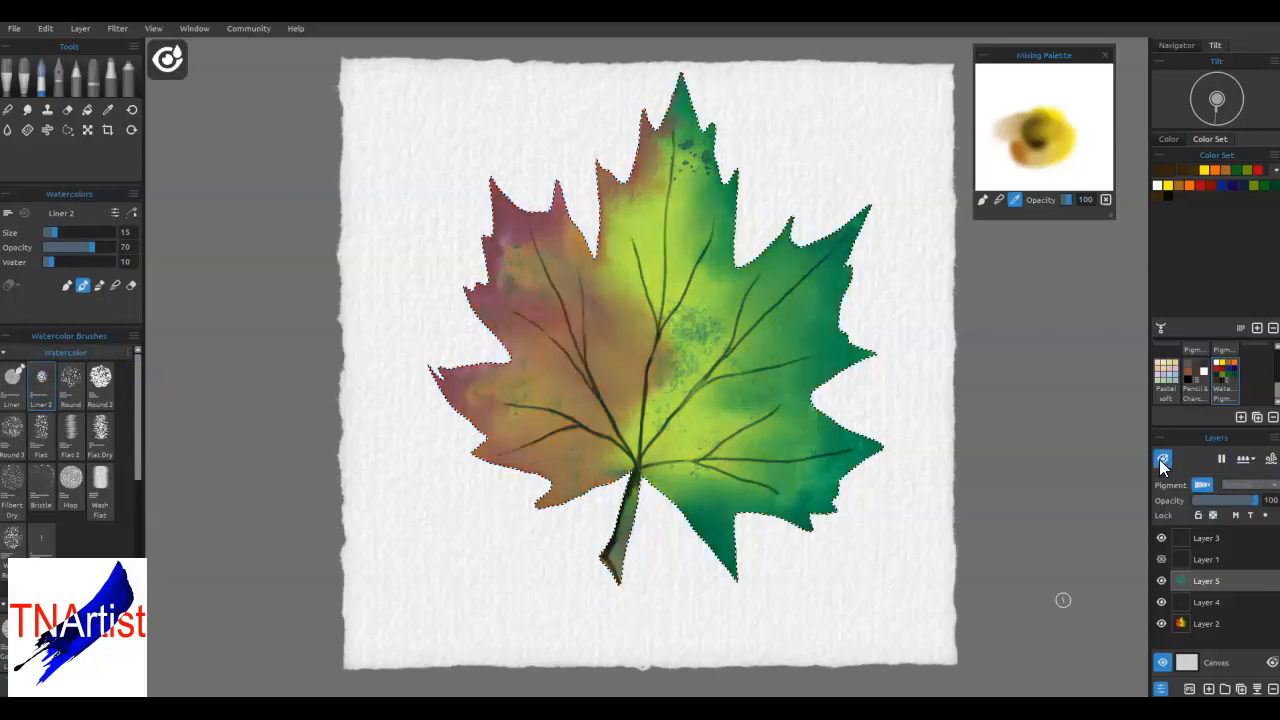
# Hide the wet-area display, sample dark brown from the top tip, and paint it beside the leaf's base and across the right lobe on Layer 5
pyautogui.click(1160, 459)
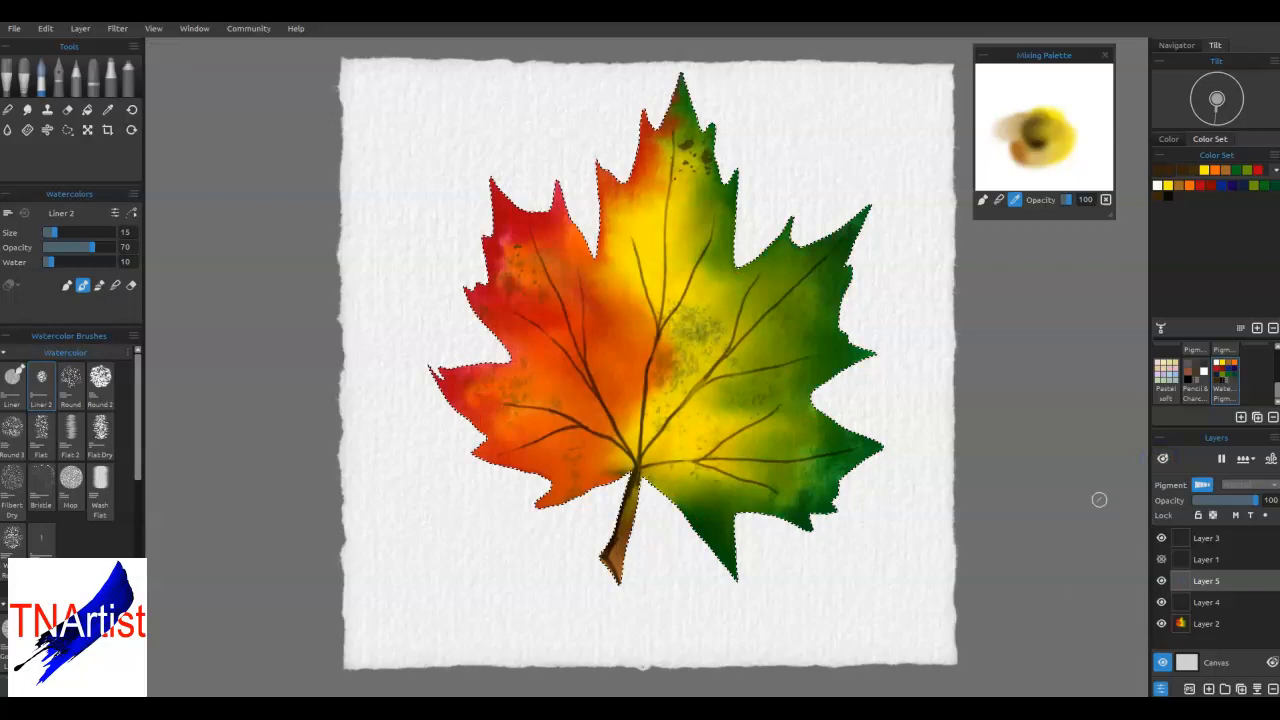
pyautogui.keyDown('alt'); pyautogui.click(687, 143); pyautogui.keyUp('alt')
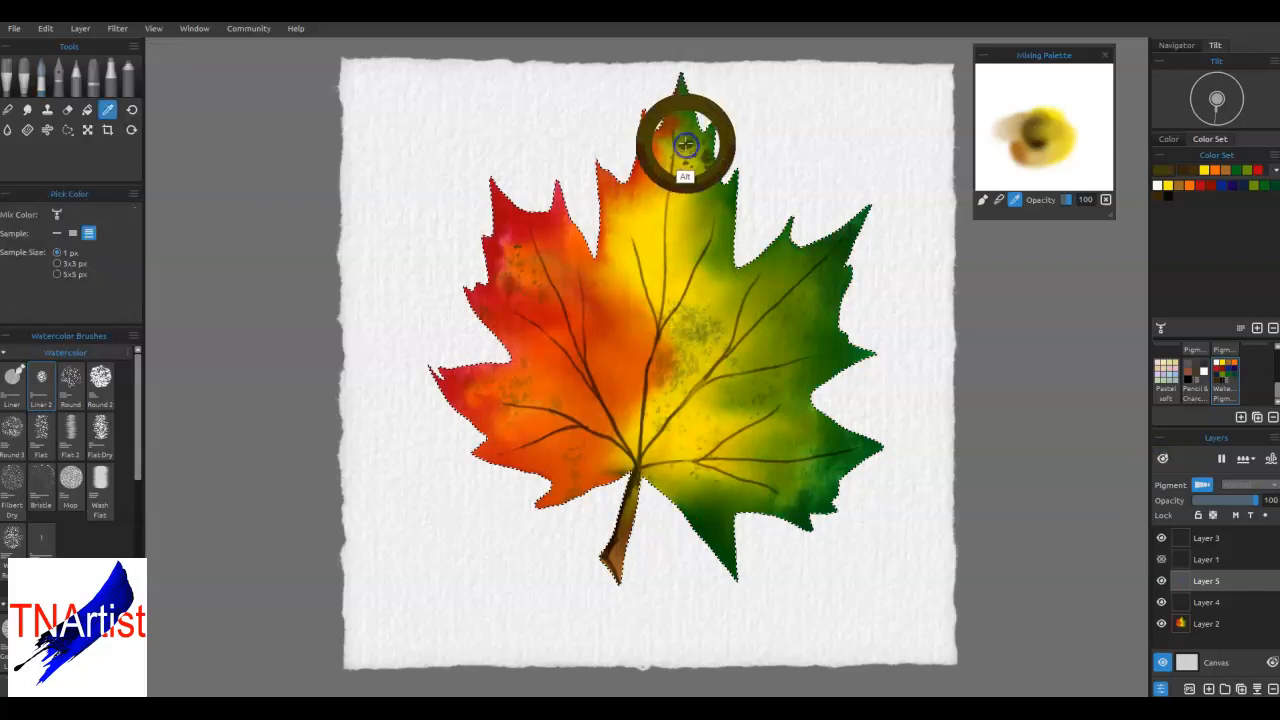
pyautogui.moveTo(638, 478); pyautogui.dragTo(679, 473)
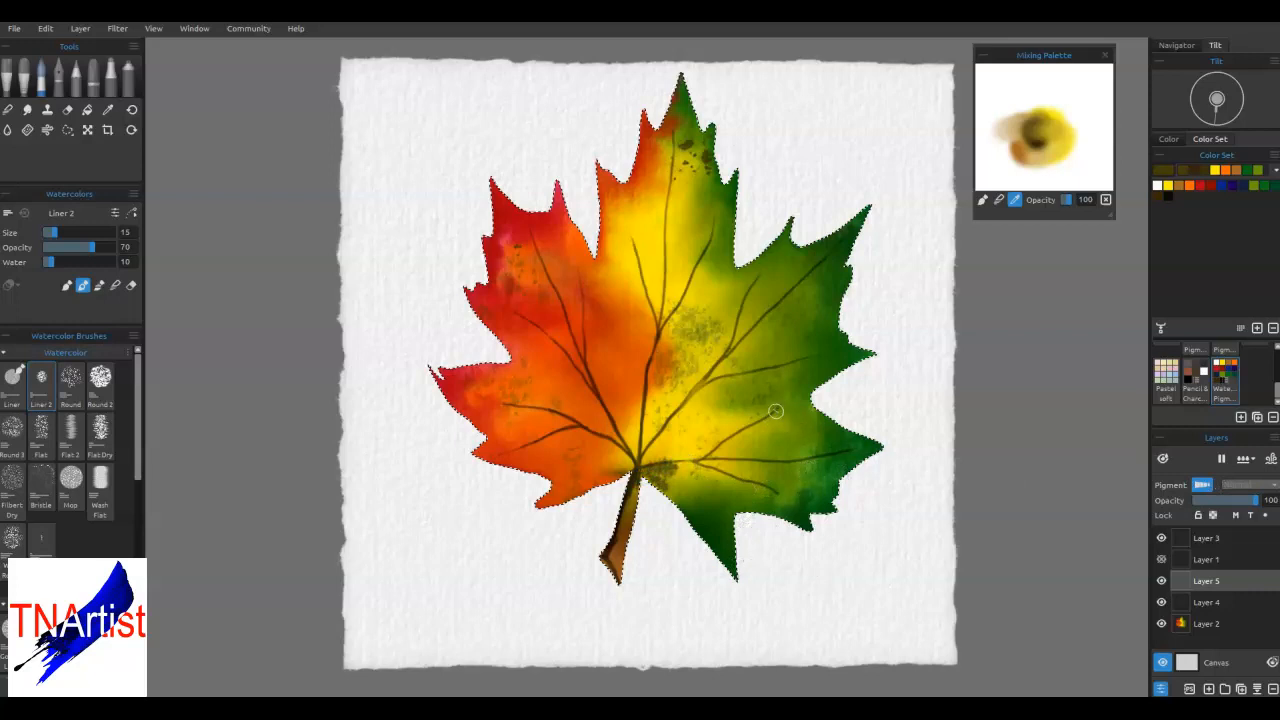
pyautogui.moveTo(746, 412); pyautogui.dragTo(823, 386)
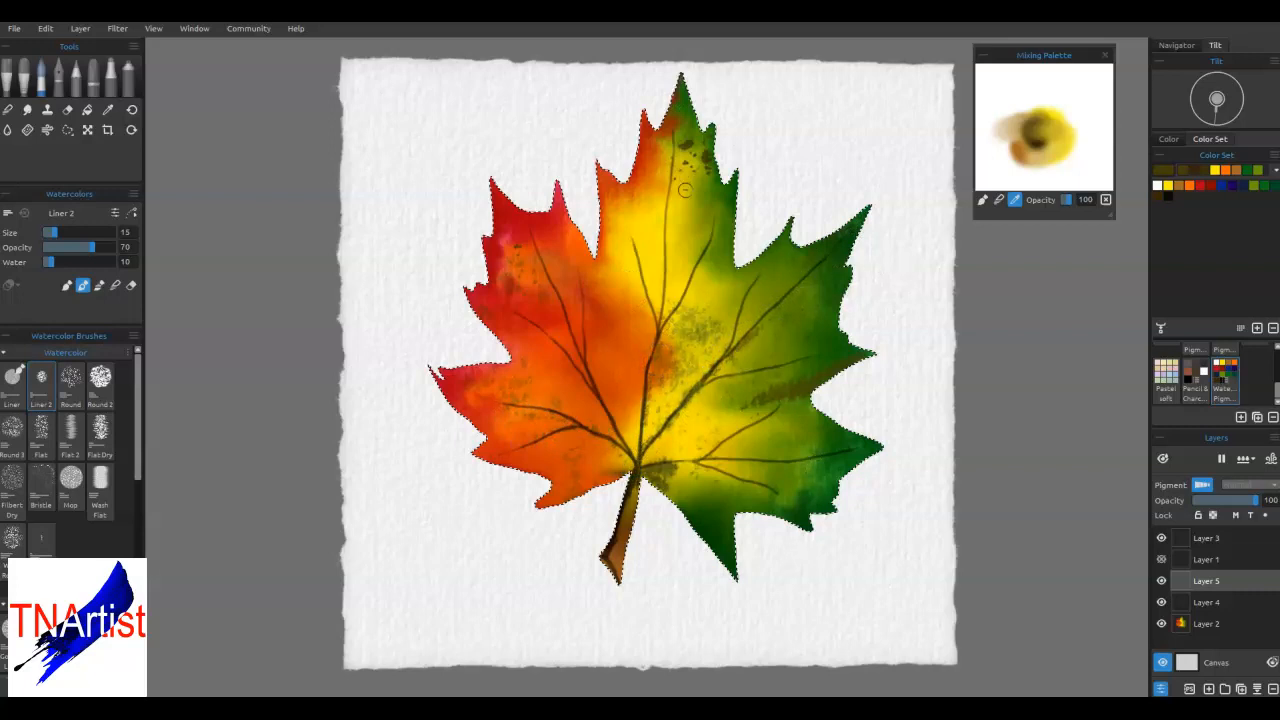
# Sample the leaf's orange, darken it to #b33e04, and paint touches on the upper-left edge and top tip
pyautogui.keyDown('alt'); pyautogui.click(605, 356); pyautogui.keyUp('alt')
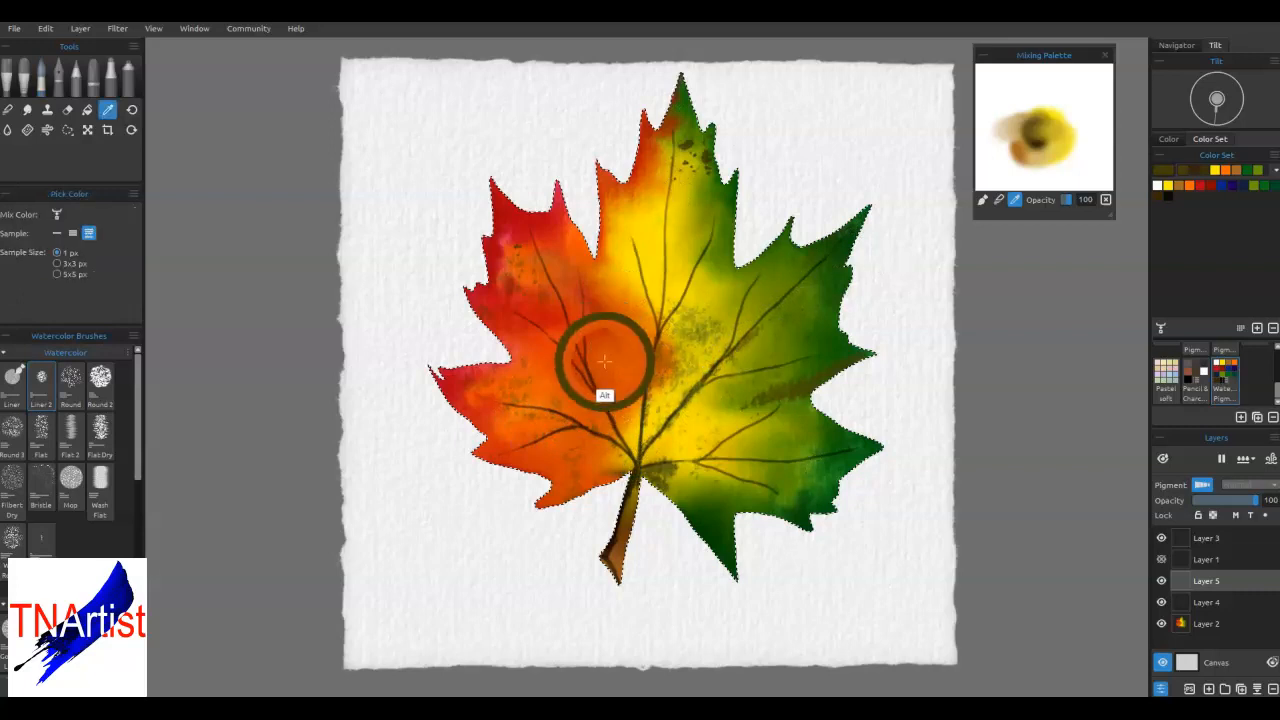
pyautogui.moveTo(652, 142)
pyautogui.mouseDown()
pyautogui.moveTo(647, 189)
pyautogui.moveTo(641, 151)
pyautogui.mouseUp()
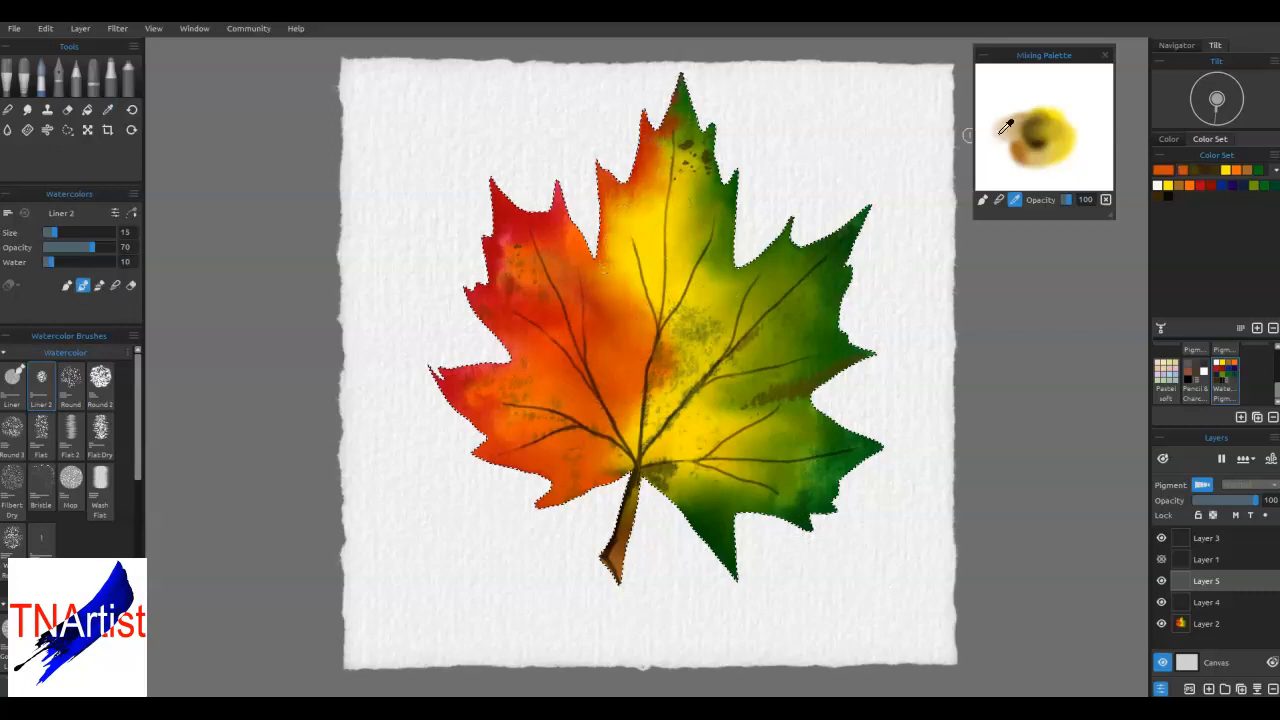
pyautogui.doubleClick(1163, 170)
pyautogui.moveTo(795, 280); pyautogui.dragTo(793, 273)
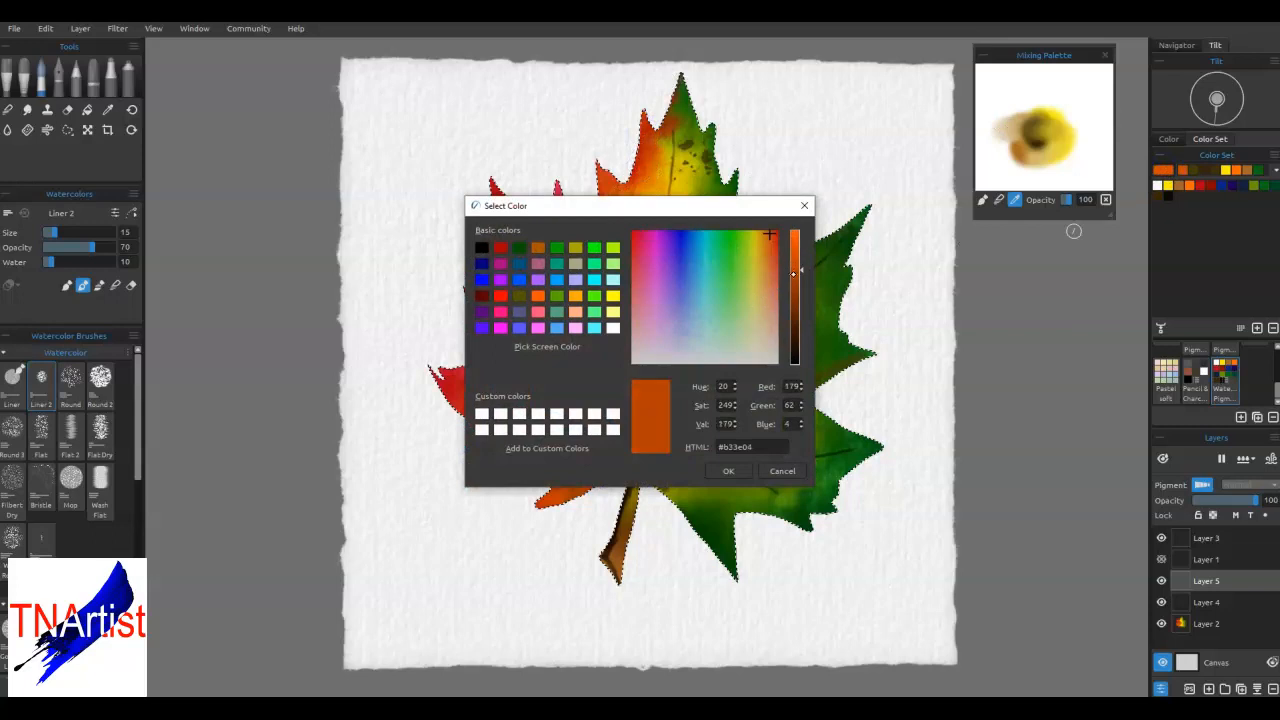
pyautogui.click(728, 471)
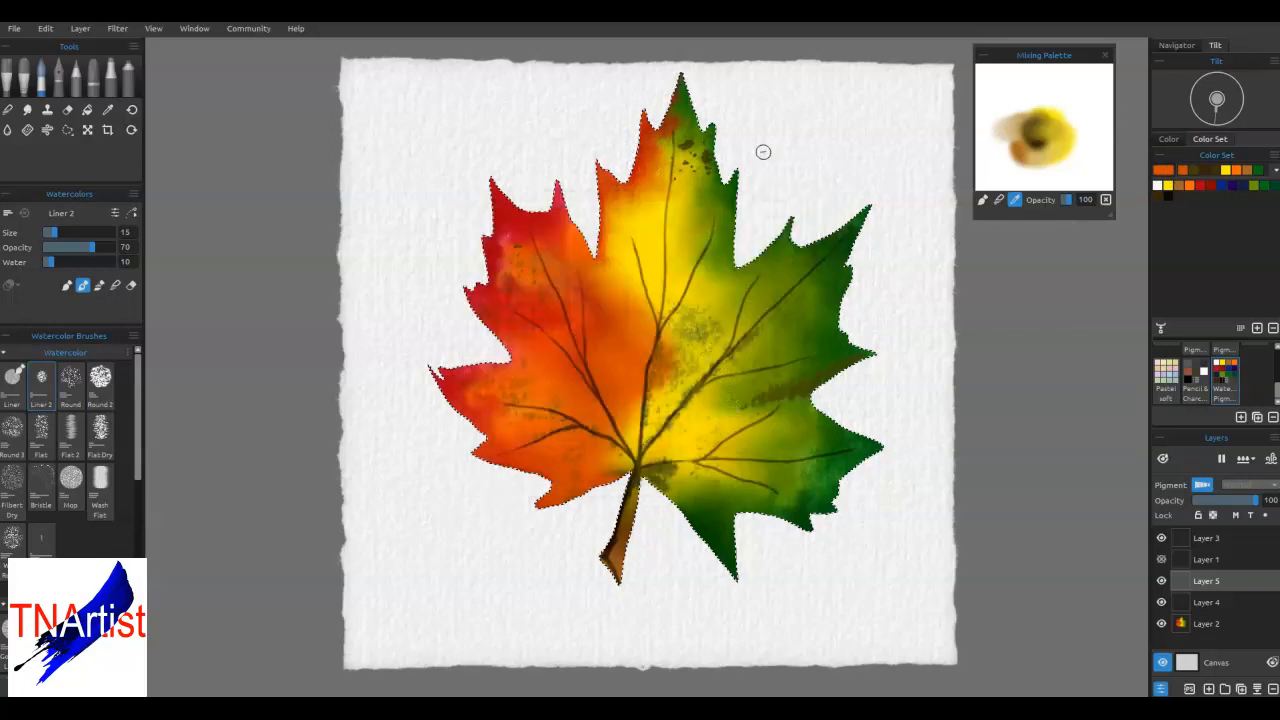
pyautogui.moveTo(664, 102); pyautogui.dragTo(683, 65)
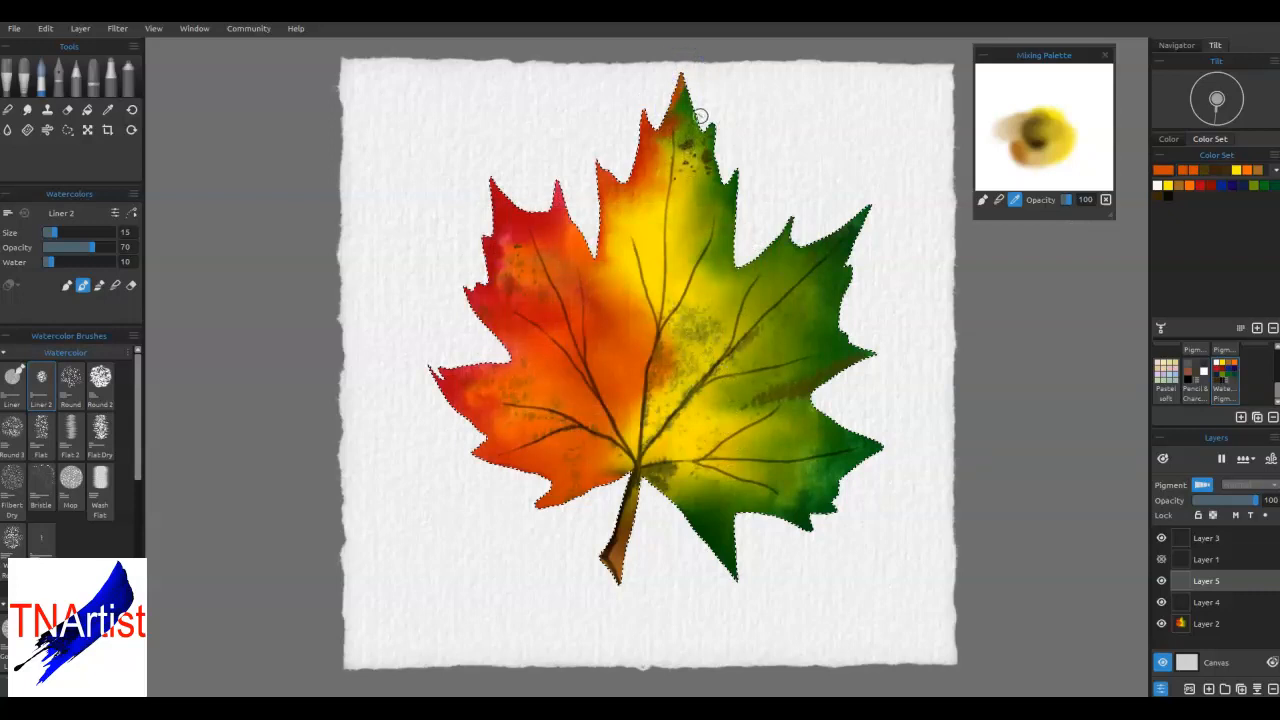
# Switch to the Mop watercolor brush, change to the Soft Blend brush at size 12, and select Layer 2
pyautogui.click(70, 478)
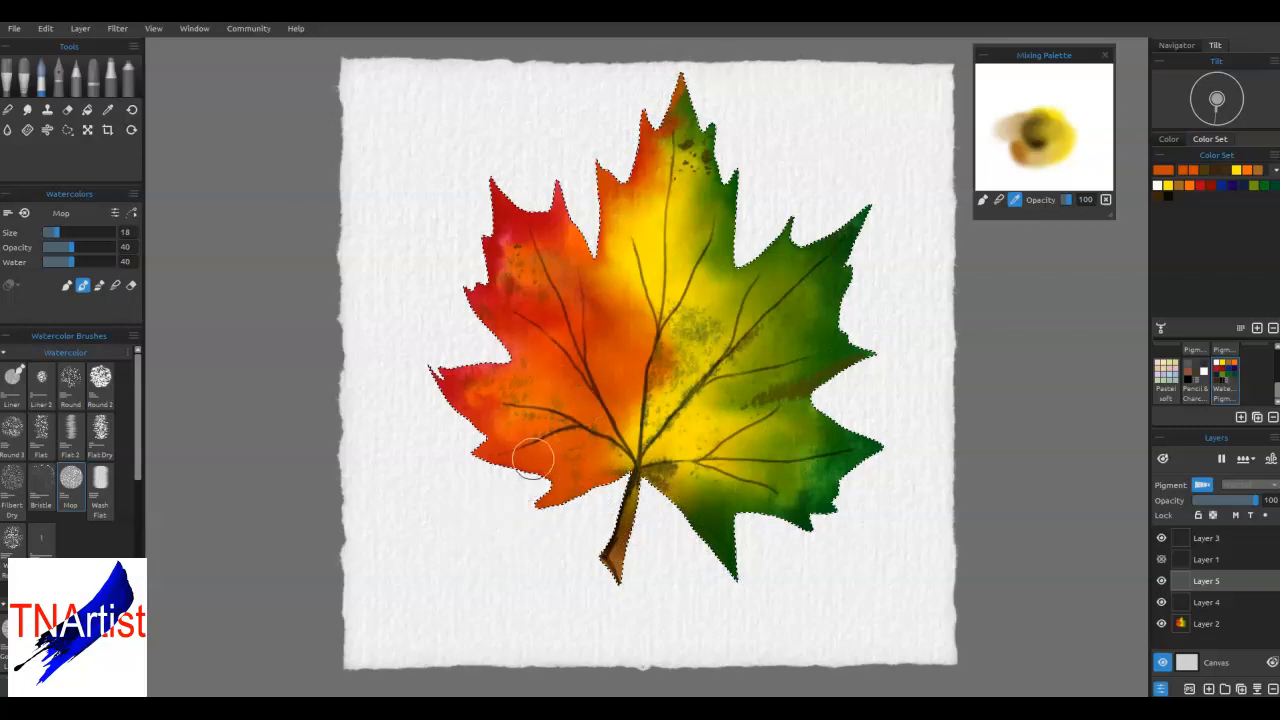
pyautogui.press('b')
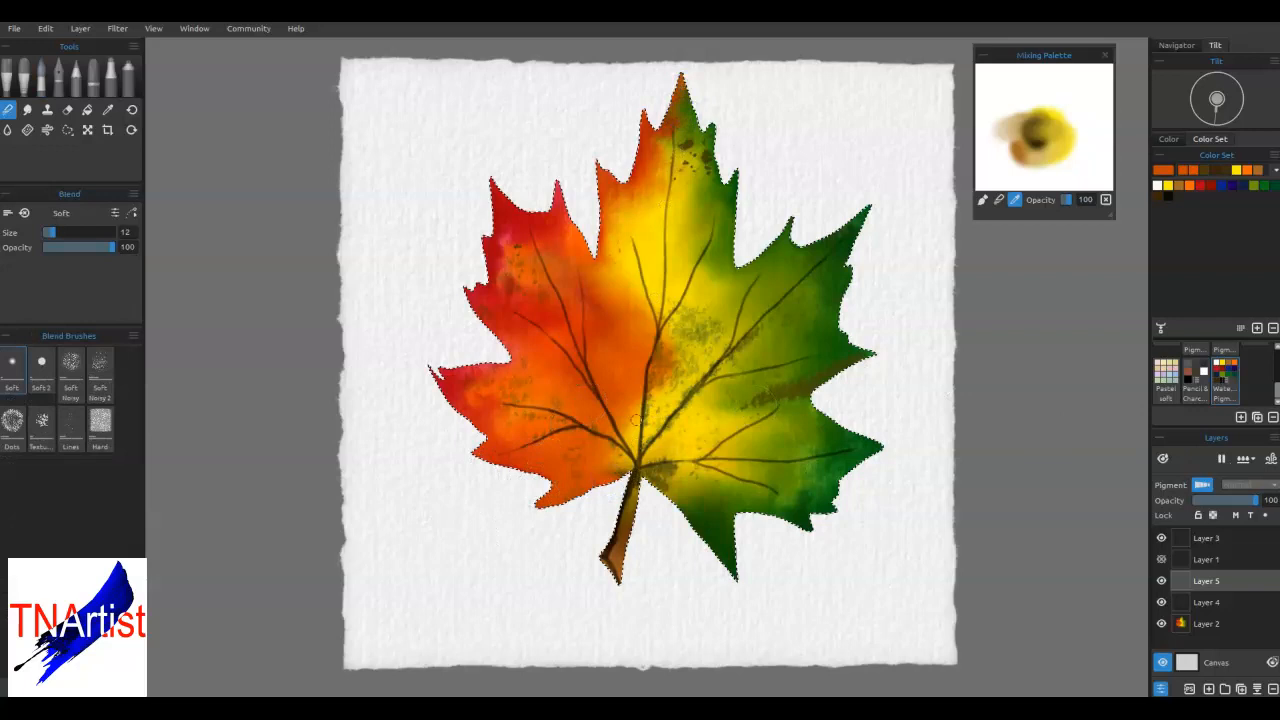
pyautogui.click(1201, 625)
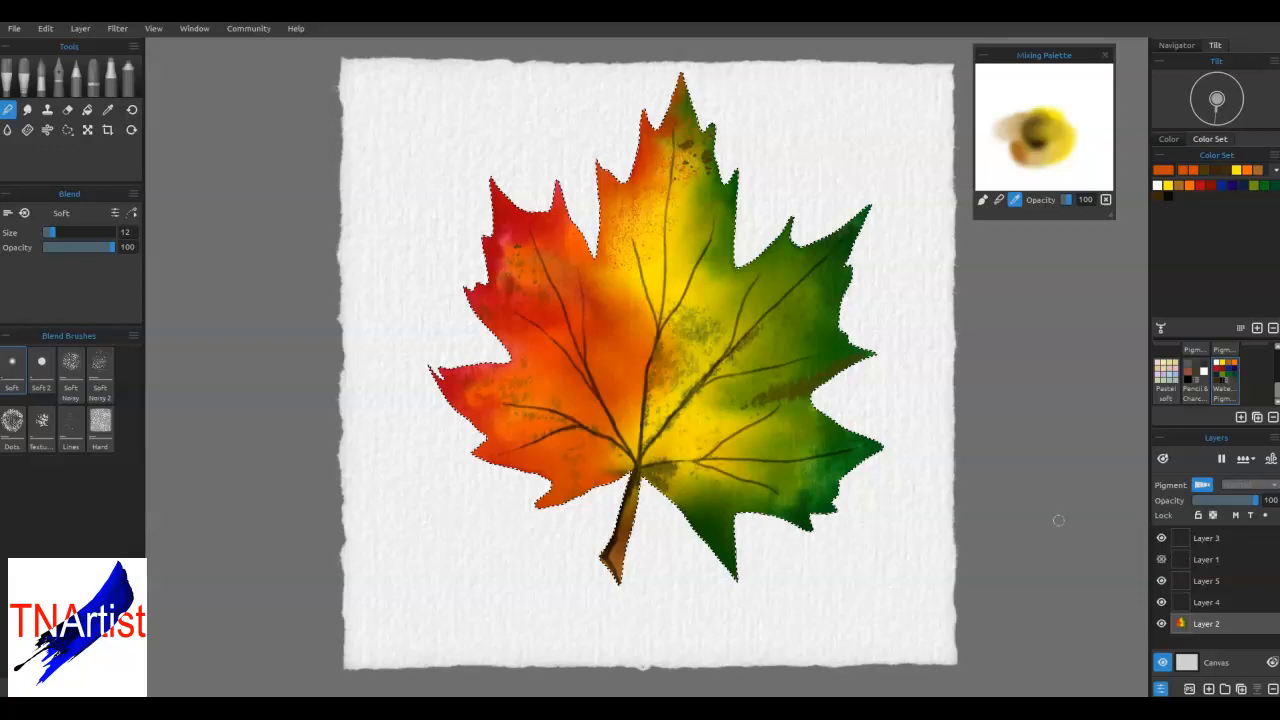
# Choose the Spray airbrush and add a new layer above Layer 3 in Multiply mode
pyautogui.click(124, 76)
pyautogui.click(1205, 538)
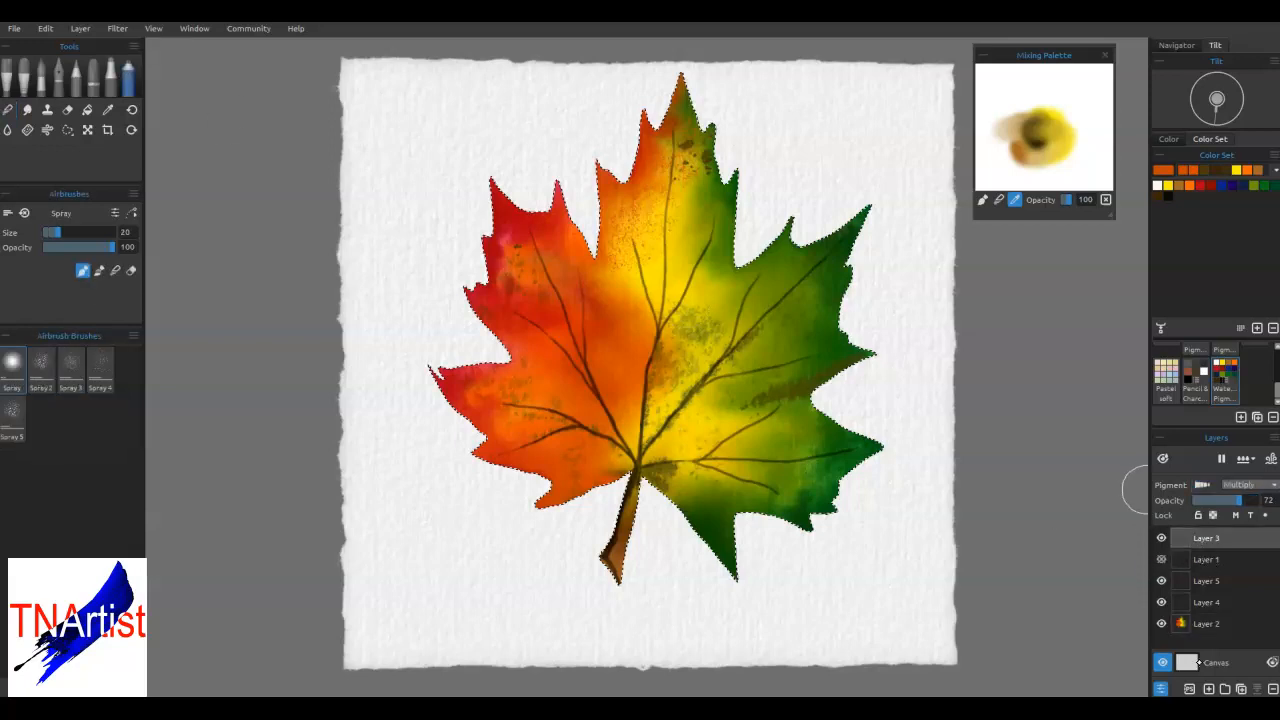
pyautogui.click(1252, 484)
pyautogui.click(1240, 440)
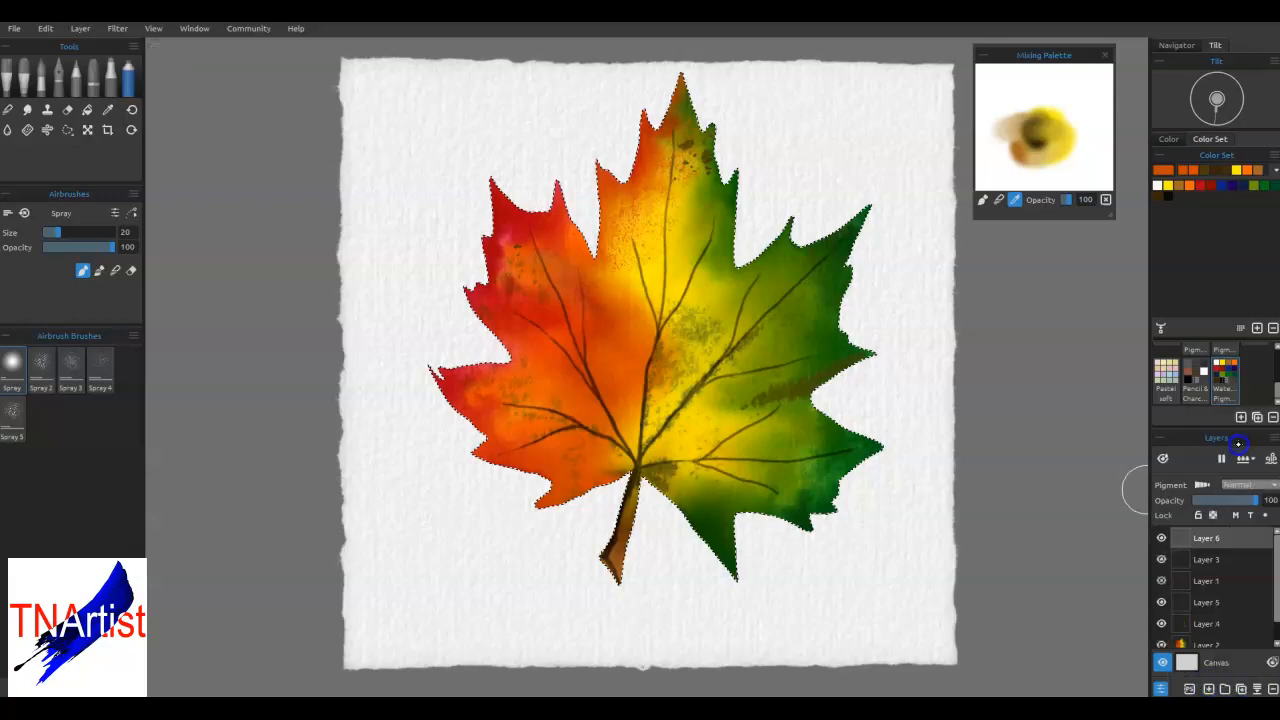
# Shade the left lobes with sampled red, and the top and lower-left edges with sampled orange, using the Spray airbrush at size 20
pyautogui.keyDown('alt'); pyautogui.click(492, 198); pyautogui.keyUp('alt')
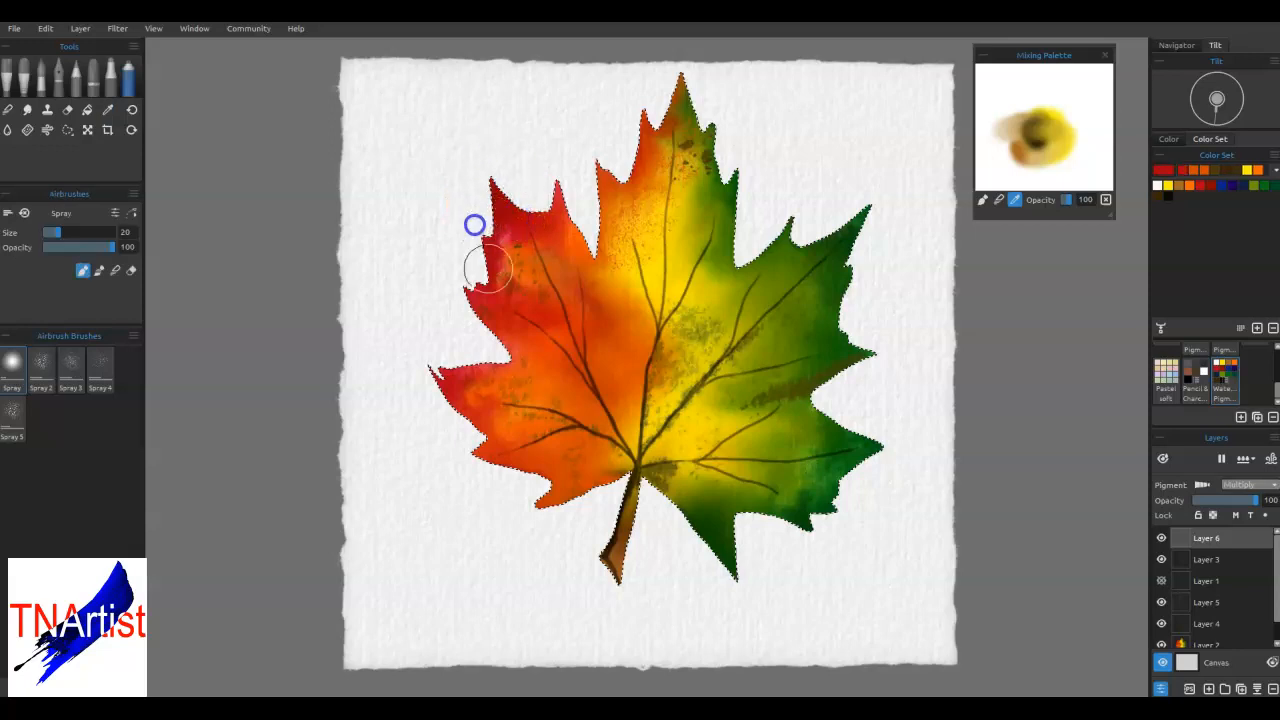
pyautogui.moveTo(493, 304)
pyautogui.mouseDown()
pyautogui.moveTo(454, 282)
pyautogui.moveTo(448, 314)
pyautogui.moveTo(466, 313)
pyautogui.moveTo(519, 361)
pyautogui.moveTo(443, 341)
pyautogui.moveTo(419, 353)
pyautogui.moveTo(474, 454)
pyautogui.mouseUp()
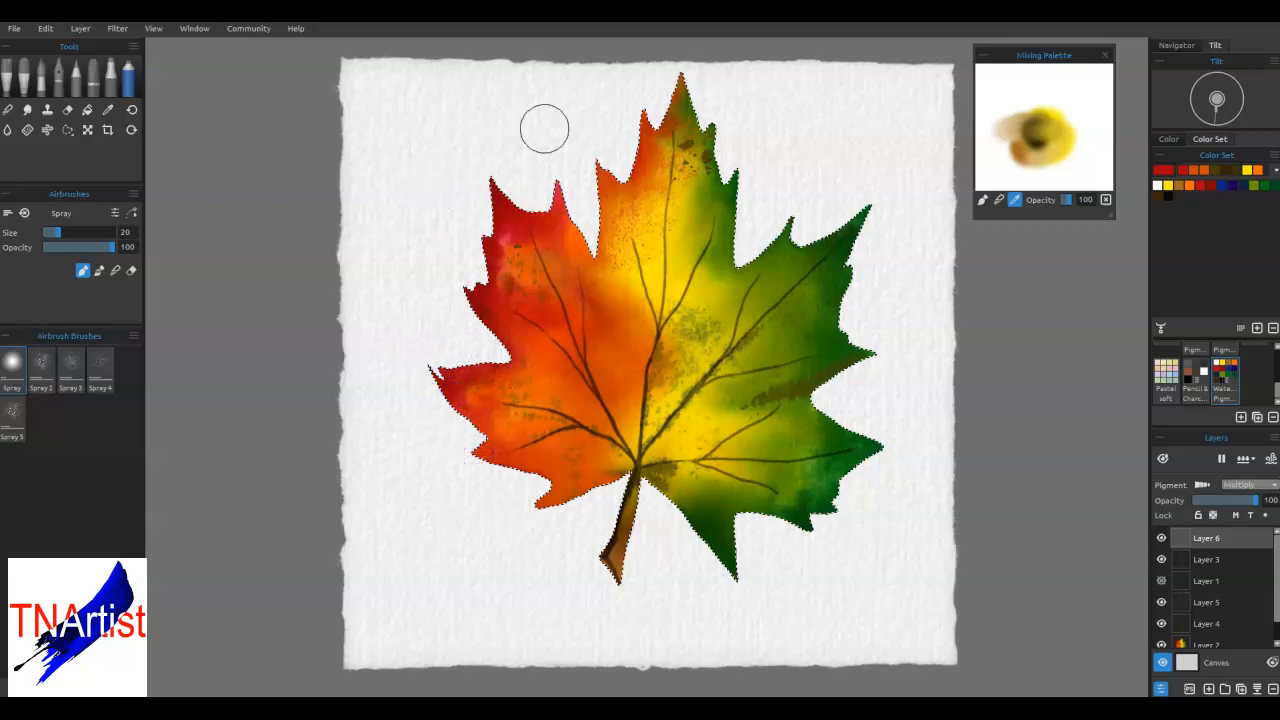
pyautogui.keyDown('alt'); pyautogui.click(621, 189); pyautogui.keyUp('alt')
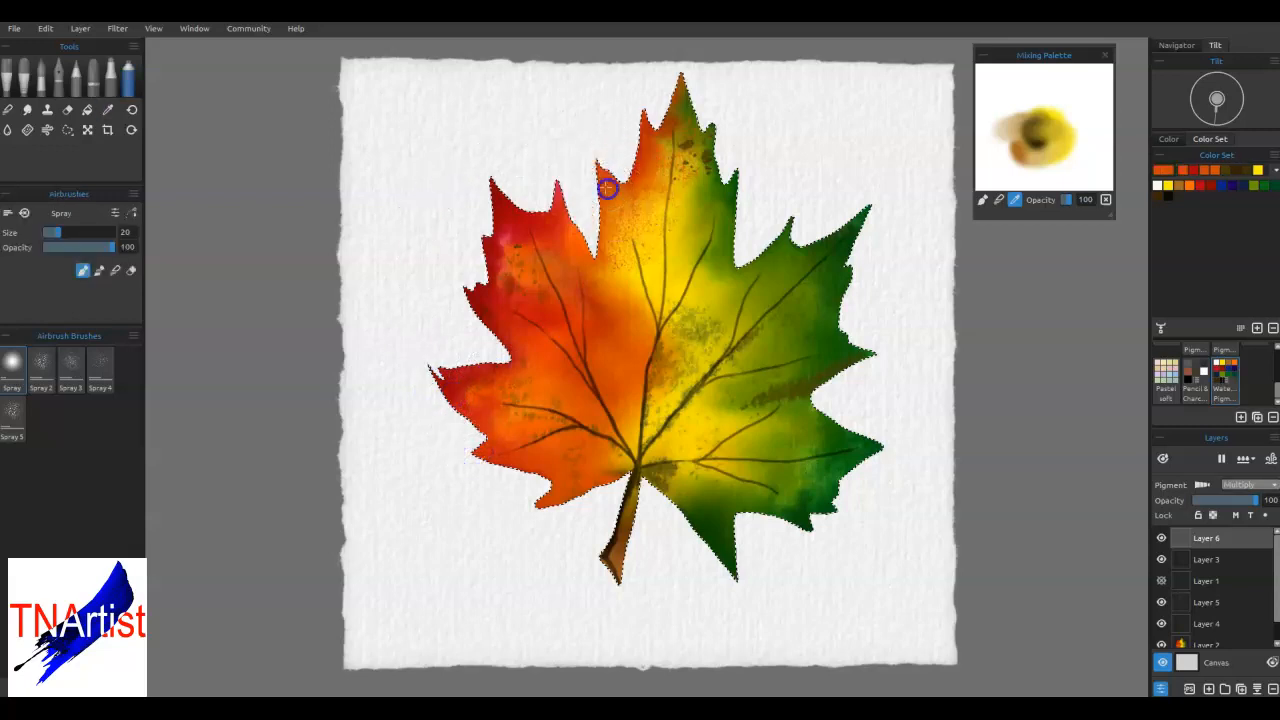
pyautogui.moveTo(589, 103)
pyautogui.mouseDown()
pyautogui.moveTo(640, 77)
pyautogui.moveTo(666, 120)
pyautogui.moveTo(674, 57)
pyautogui.moveTo(641, 213)
pyautogui.moveTo(646, 262)
pyautogui.moveTo(629, 206)
pyautogui.mouseUp()
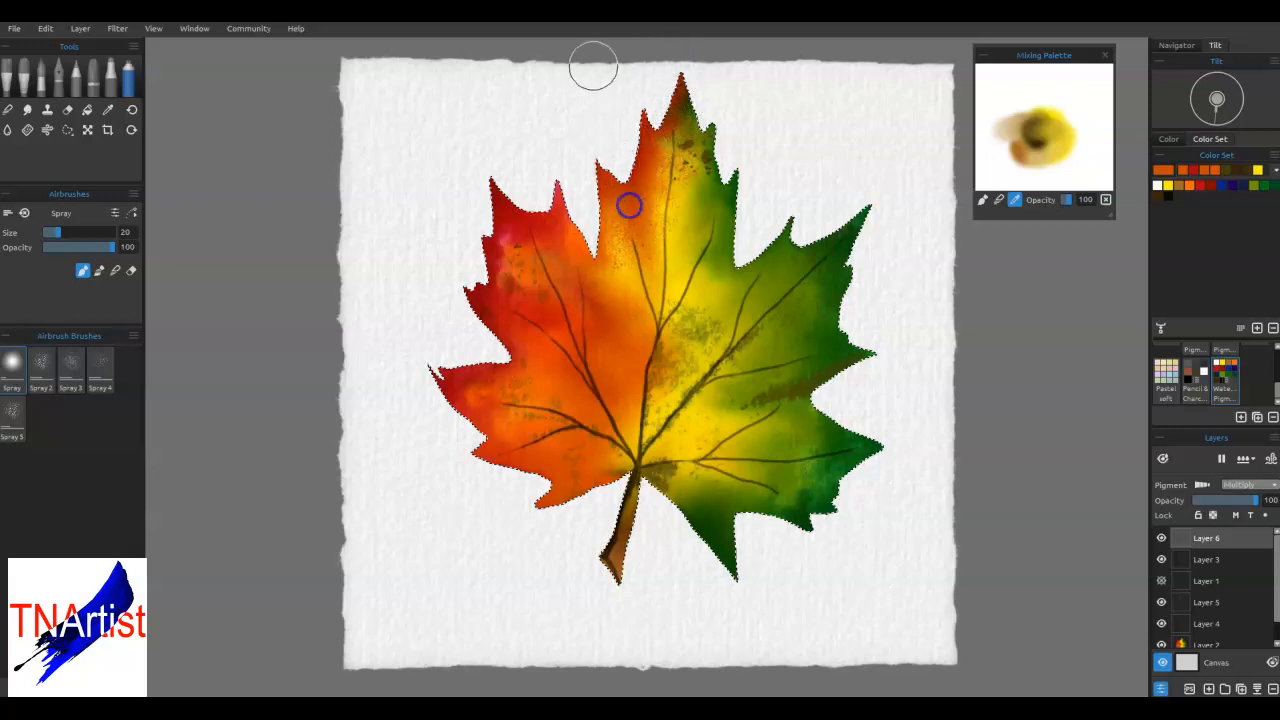
pyautogui.moveTo(591, 481)
pyautogui.mouseDown()
pyautogui.moveTo(559, 487)
pyautogui.moveTo(611, 467)
pyautogui.moveTo(546, 473)
pyautogui.moveTo(464, 527)
pyautogui.moveTo(632, 485)
pyautogui.moveTo(736, 387)
pyautogui.moveTo(517, 375)
pyautogui.moveTo(546, 387)
pyautogui.moveTo(565, 378)
pyautogui.moveTo(556, 388)
pyautogui.moveTo(430, 240)
pyautogui.mouseUp()
# Shade the right lobes with airbrushed dark green and olive yellow sampled from the leaf, from the lower tip up to the upper-right tips
pyautogui.keyDown('alt'); pyautogui.click(728, 548); pyautogui.keyUp('alt')
pyautogui.moveTo(734, 594)
pyautogui.mouseDown()
pyautogui.moveTo(691, 523)
pyautogui.moveTo(771, 523)
pyautogui.moveTo(843, 480)
pyautogui.mouseUp()
pyautogui.keyDown('alt'); pyautogui.click(742, 438); pyautogui.keyUp('alt')
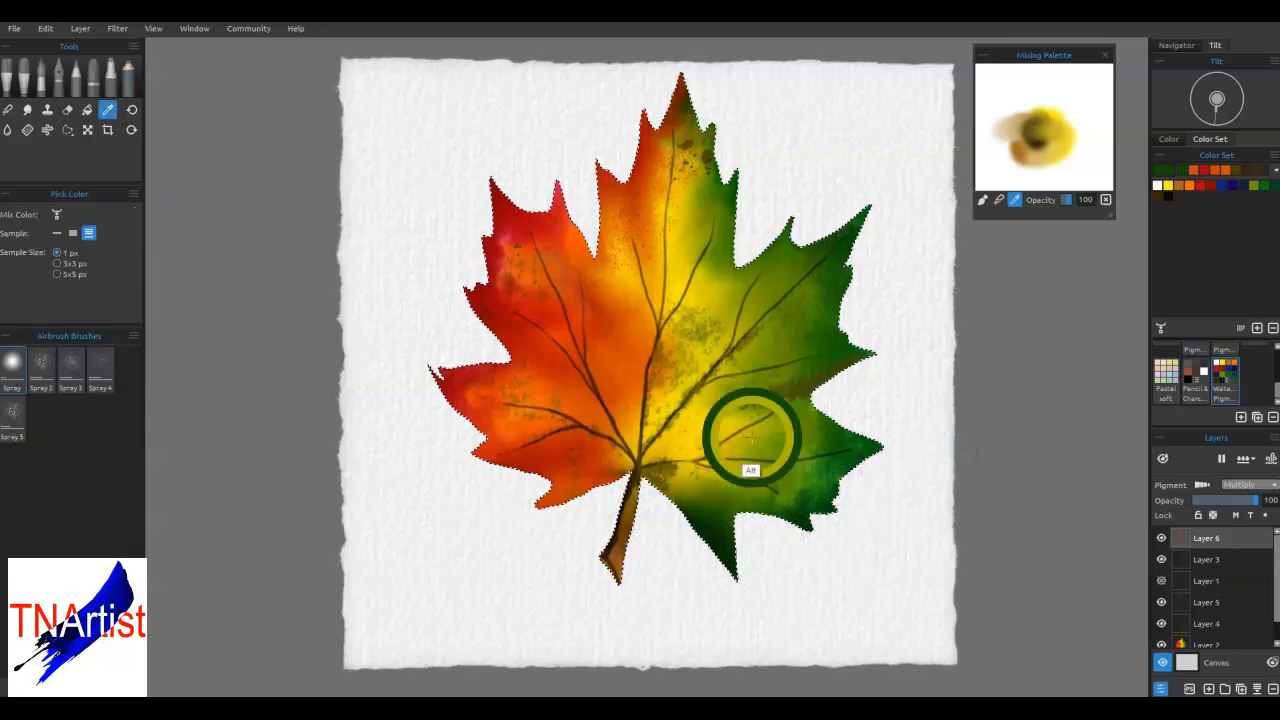
pyautogui.moveTo(739, 441); pyautogui.dragTo(771, 435)
pyautogui.moveTo(846, 453); pyautogui.dragTo(707, 475)
pyautogui.moveTo(834, 306); pyautogui.dragTo(862, 210)
pyautogui.moveTo(817, 383); pyautogui.dragTo(766, 423)
pyautogui.moveTo(785, 268); pyautogui.dragTo(810, 185)
pyautogui.moveTo(650, 469); pyautogui.dragTo(800, 371)
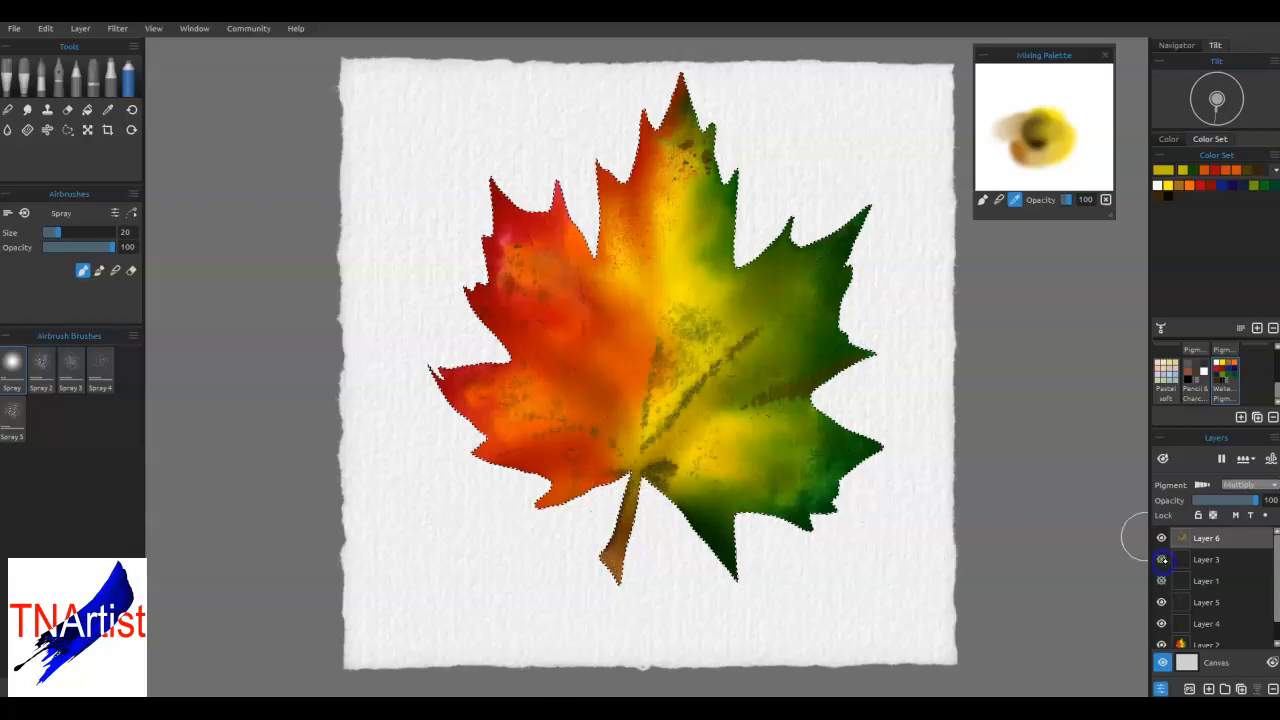
# Lower the vein layer Layer 3 to 46 opacity, duplicate it, and set the copy's opacity to 31
pyautogui.click(1210, 559)
pyautogui.moveTo(1224, 501); pyautogui.dragTo(1221, 502)
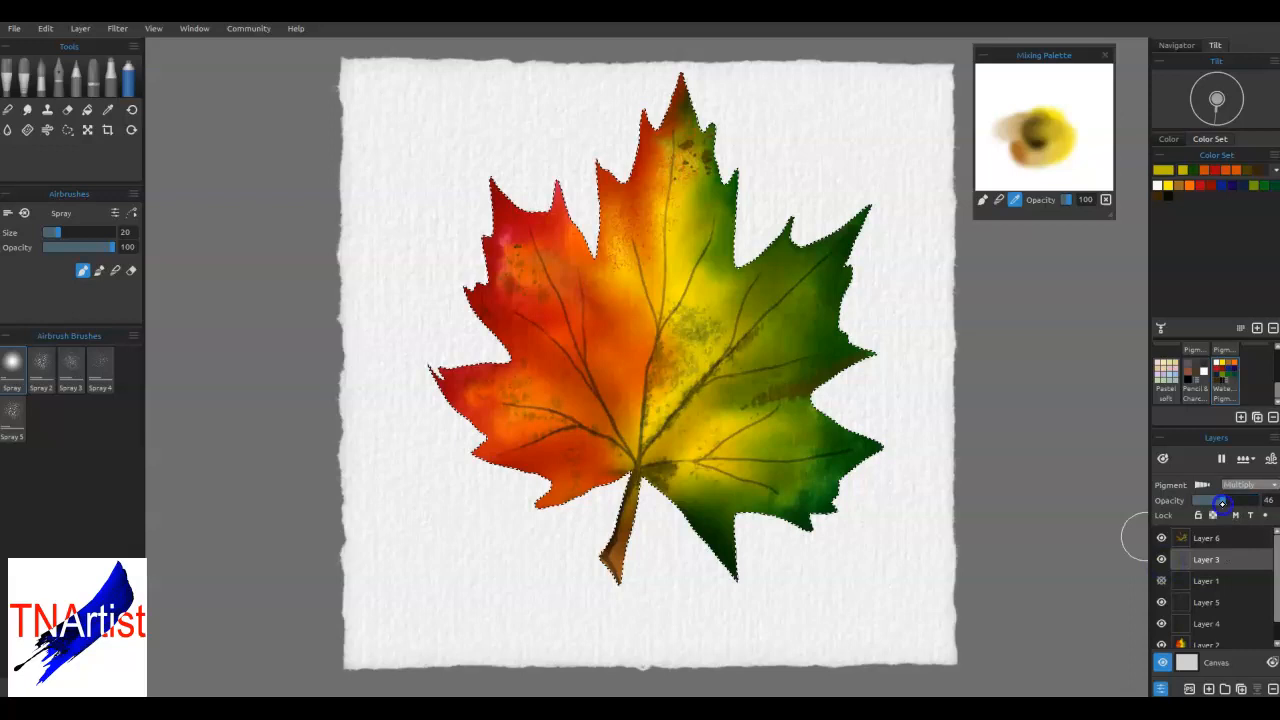
pyautogui.click(1241, 689)
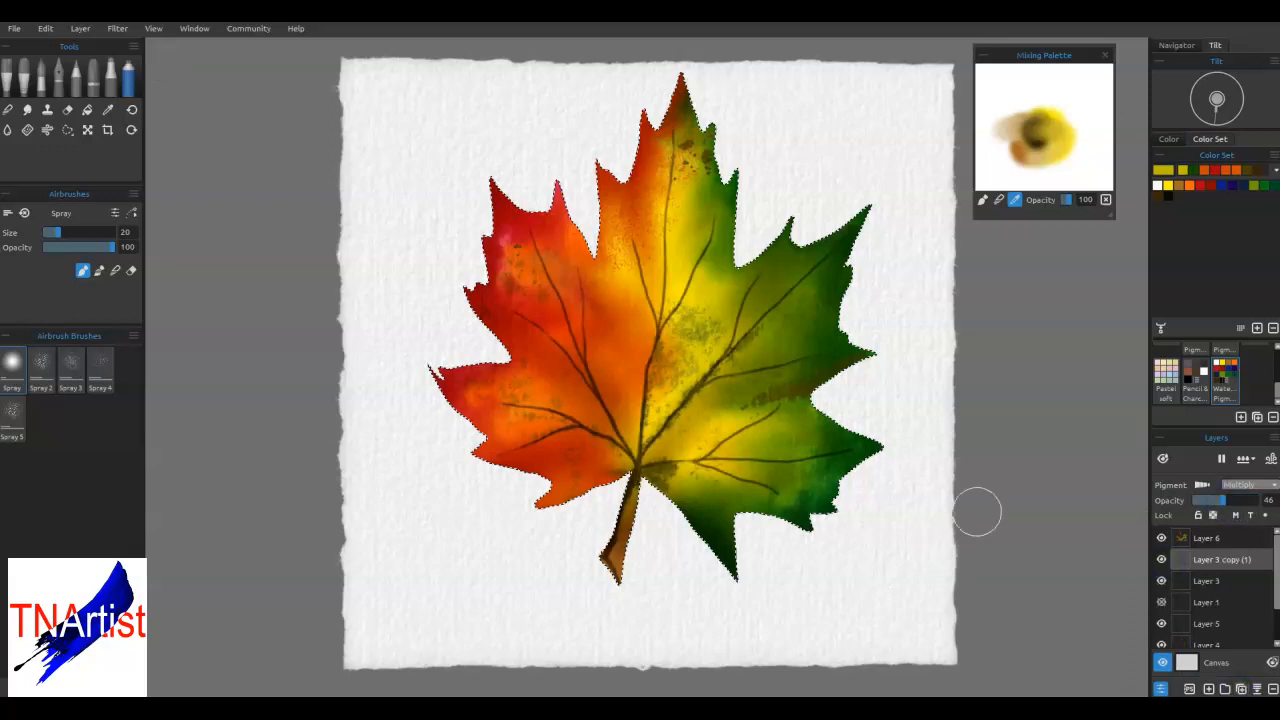
pyautogui.moveTo(1226, 501); pyautogui.dragTo(1214, 500)
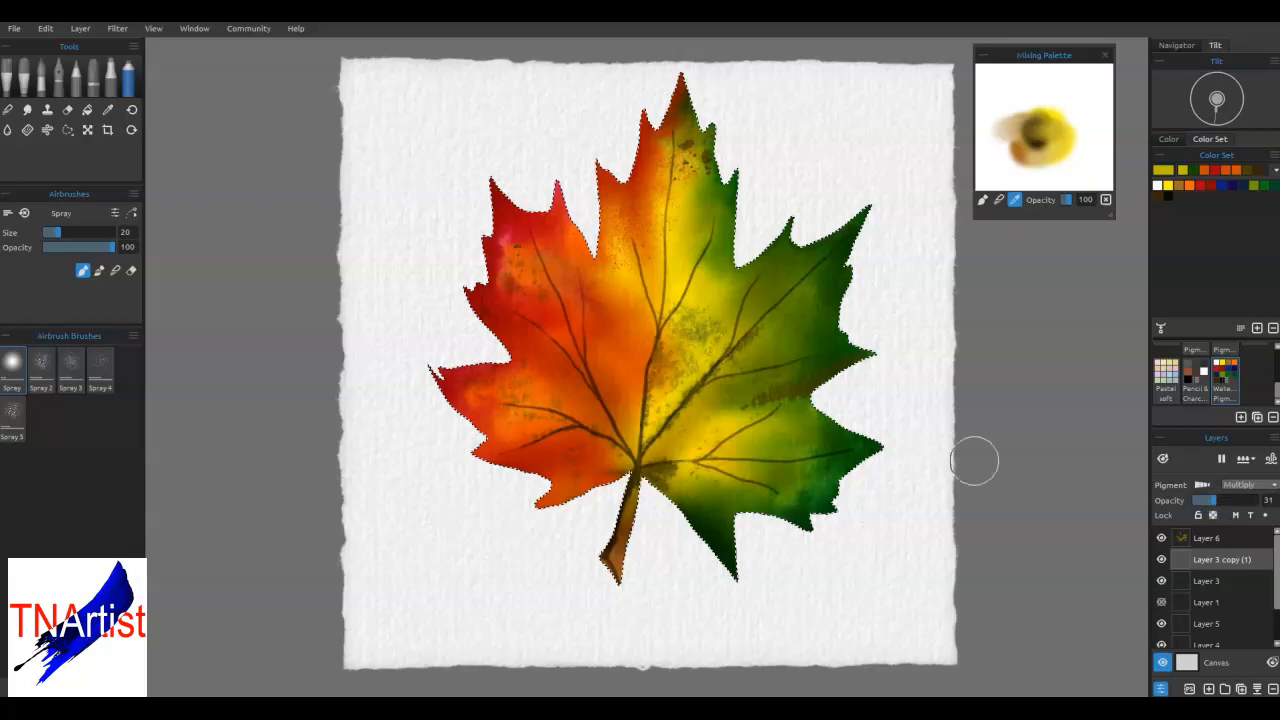
pyautogui.press('e')
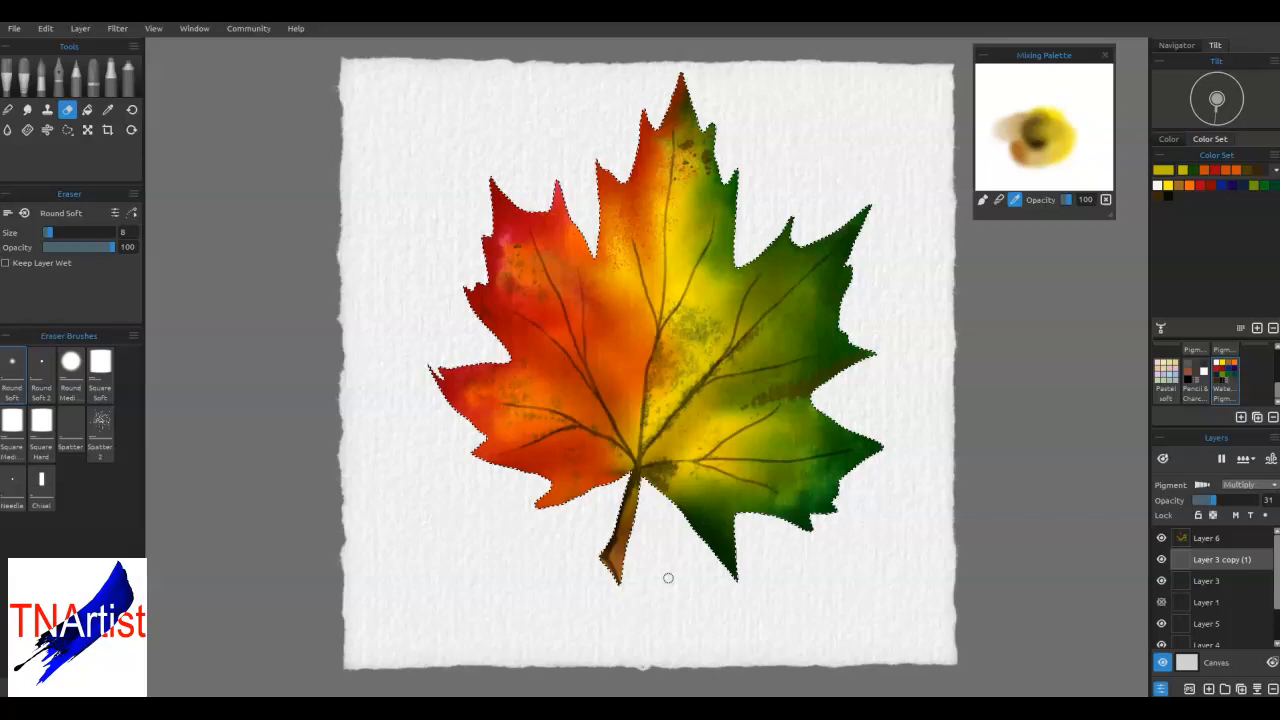
# On Layer 6, airbrush dark brown shadows on the upper-left lobe tip, lower-left edges, stem and lower-right lobes
pyautogui.click(1224, 538)
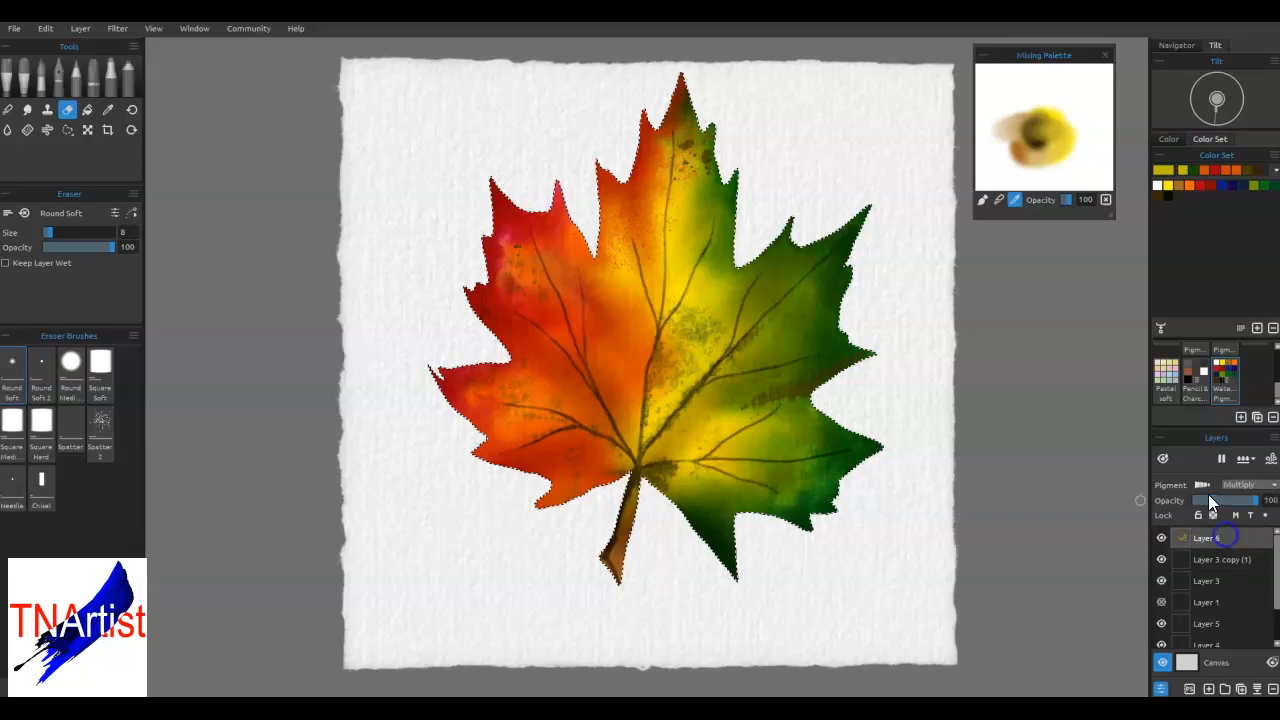
pyautogui.click(1257, 170)
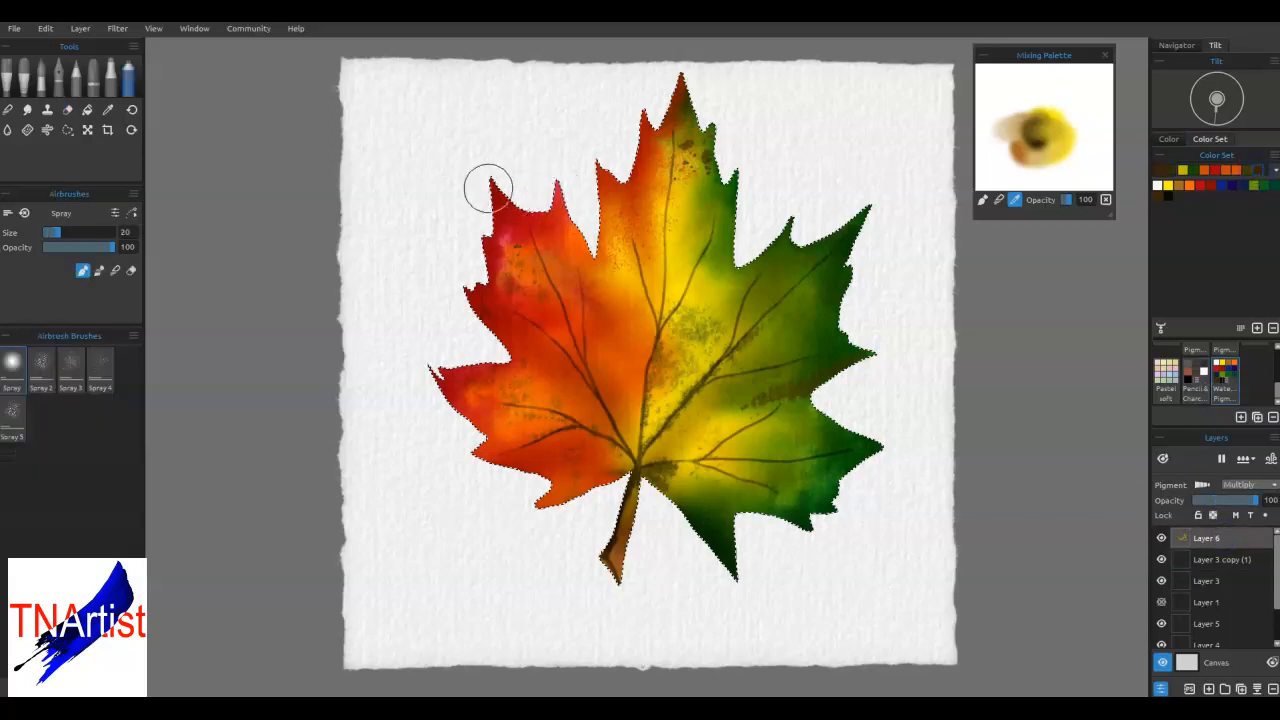
pyautogui.moveTo(488, 186)
pyautogui.mouseDown()
pyautogui.moveTo(503, 217)
pyautogui.moveTo(484, 254)
pyautogui.moveTo(496, 326)
pyautogui.moveTo(498, 212)
pyautogui.moveTo(522, 243)
pyautogui.mouseUp()
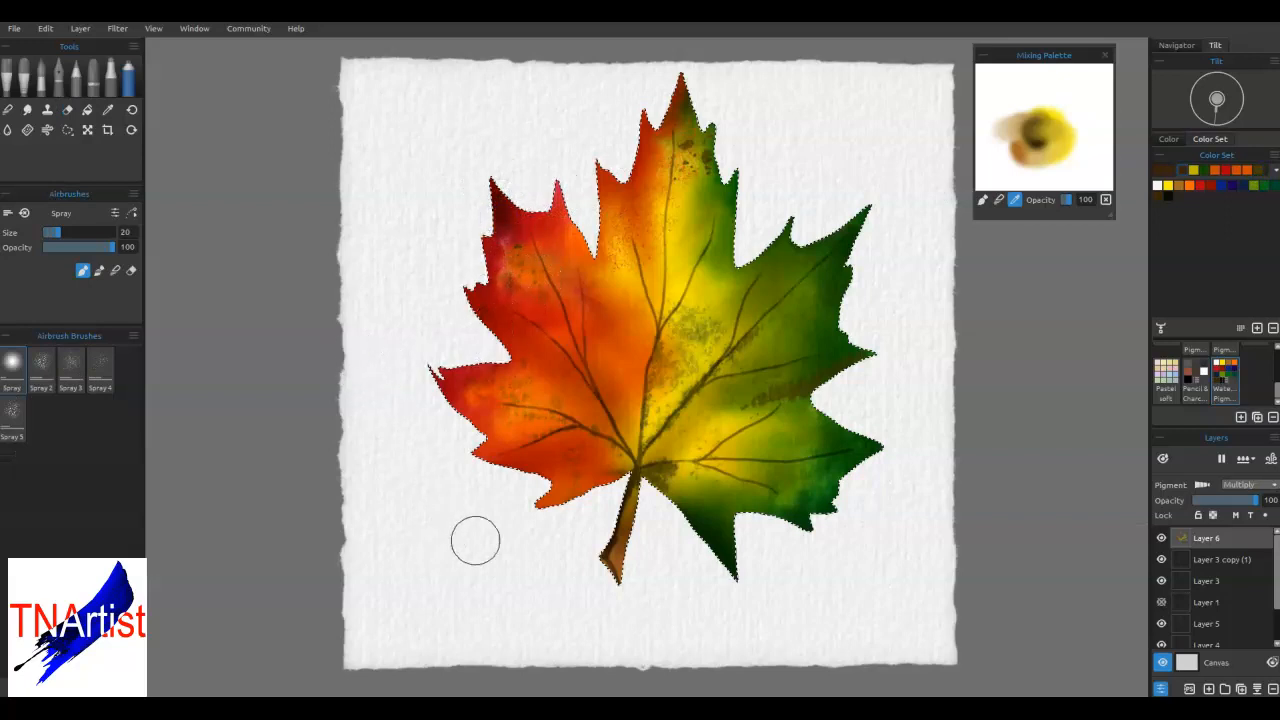
pyautogui.moveTo(608, 491)
pyautogui.mouseDown()
pyautogui.moveTo(572, 518)
pyautogui.moveTo(625, 590)
pyautogui.moveTo(601, 500)
pyautogui.moveTo(542, 532)
pyautogui.moveTo(500, 472)
pyautogui.moveTo(456, 460)
pyautogui.mouseUp()
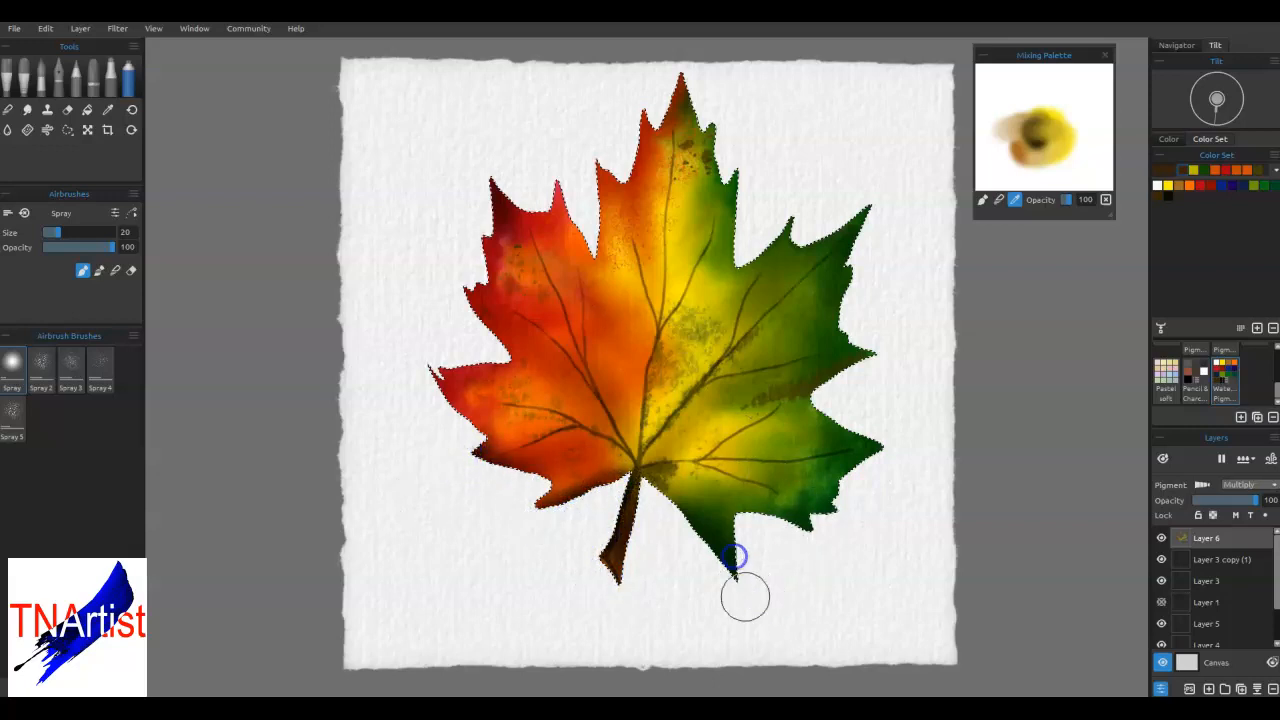
pyautogui.moveTo(730, 546)
pyautogui.mouseDown()
pyautogui.moveTo(811, 523)
pyautogui.moveTo(849, 463)
pyautogui.moveTo(903, 443)
pyautogui.moveTo(739, 477)
pyautogui.mouseUp()
pyautogui.press('e')
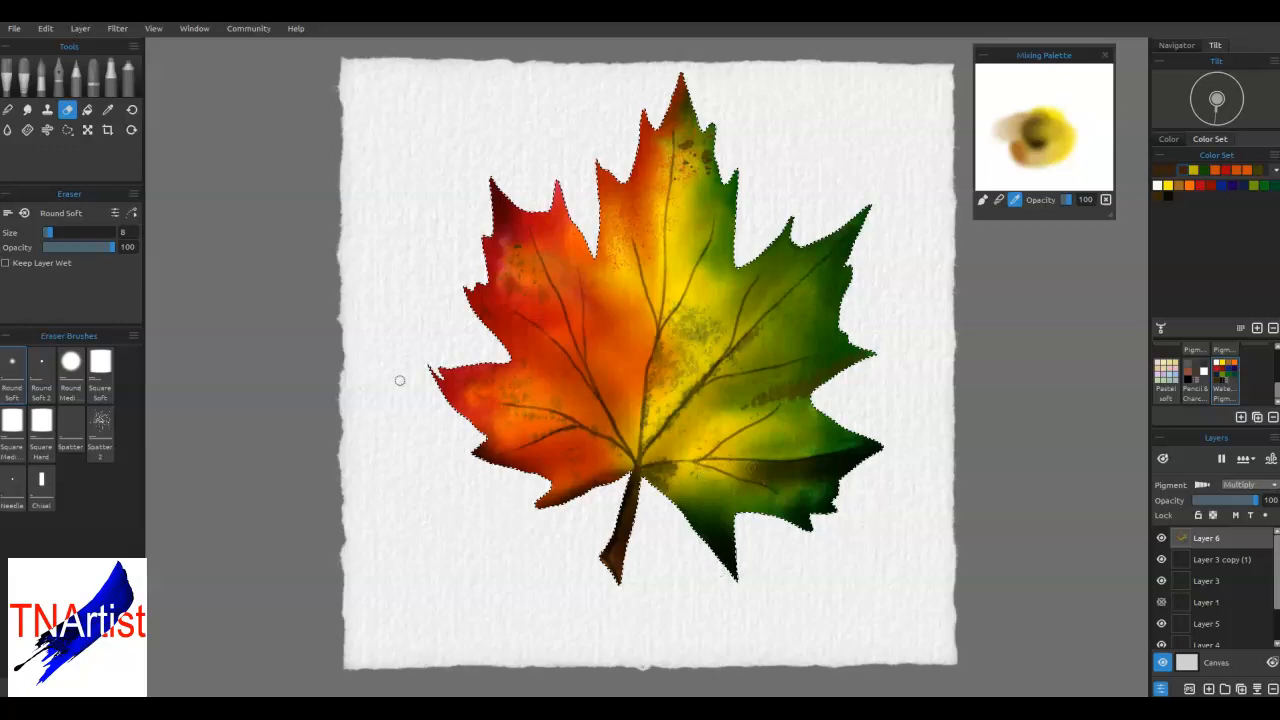
pyautogui.press('a')
pyautogui.moveTo(703, 490)
pyautogui.mouseDown()
pyautogui.moveTo(706, 471)
pyautogui.moveTo(750, 476)
pyautogui.mouseUp()
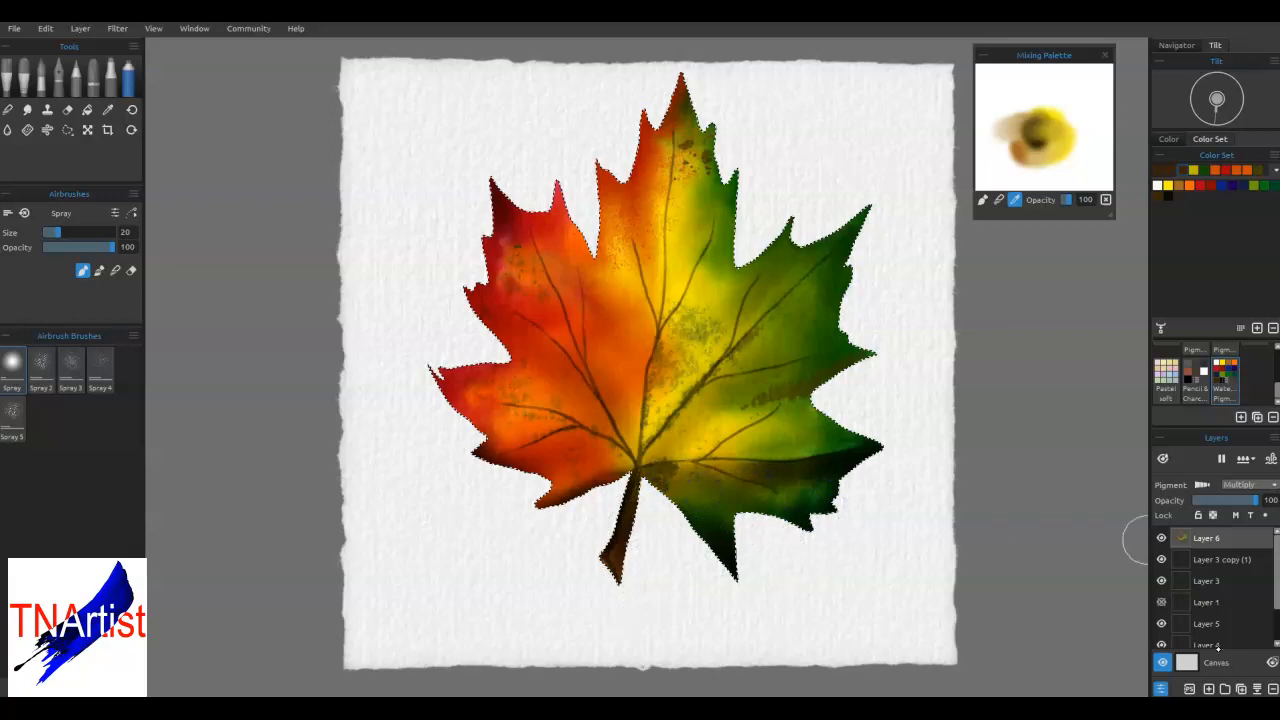
# Add a new layer and place it beneath Layer 2
pyautogui.scroll(-2, 1276, 597)
pyautogui.click(1266, 624)
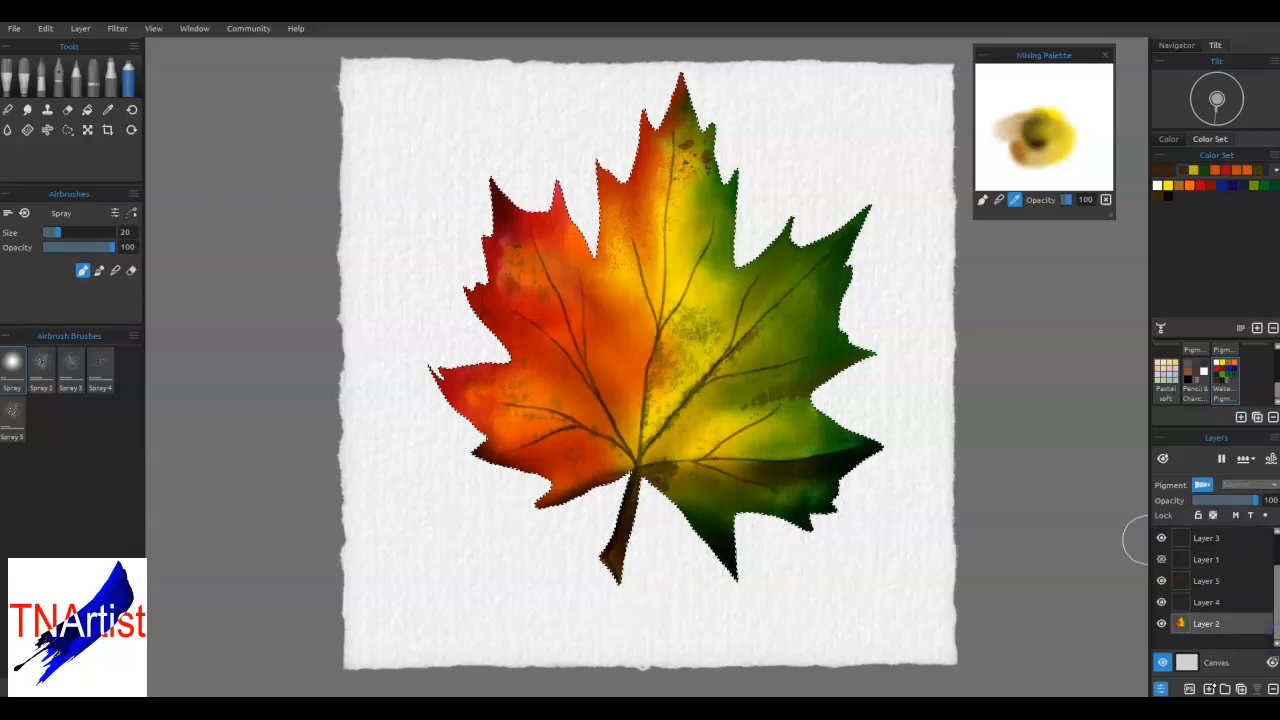
pyautogui.hotkey('ctrl', 'shift', 'n')
pyautogui.moveTo(1214, 624); pyautogui.dragTo(1214, 637)
# Set the painting color to purple #591c8b
pyautogui.click(1045, 124)
pyautogui.doubleClick(1164, 170)
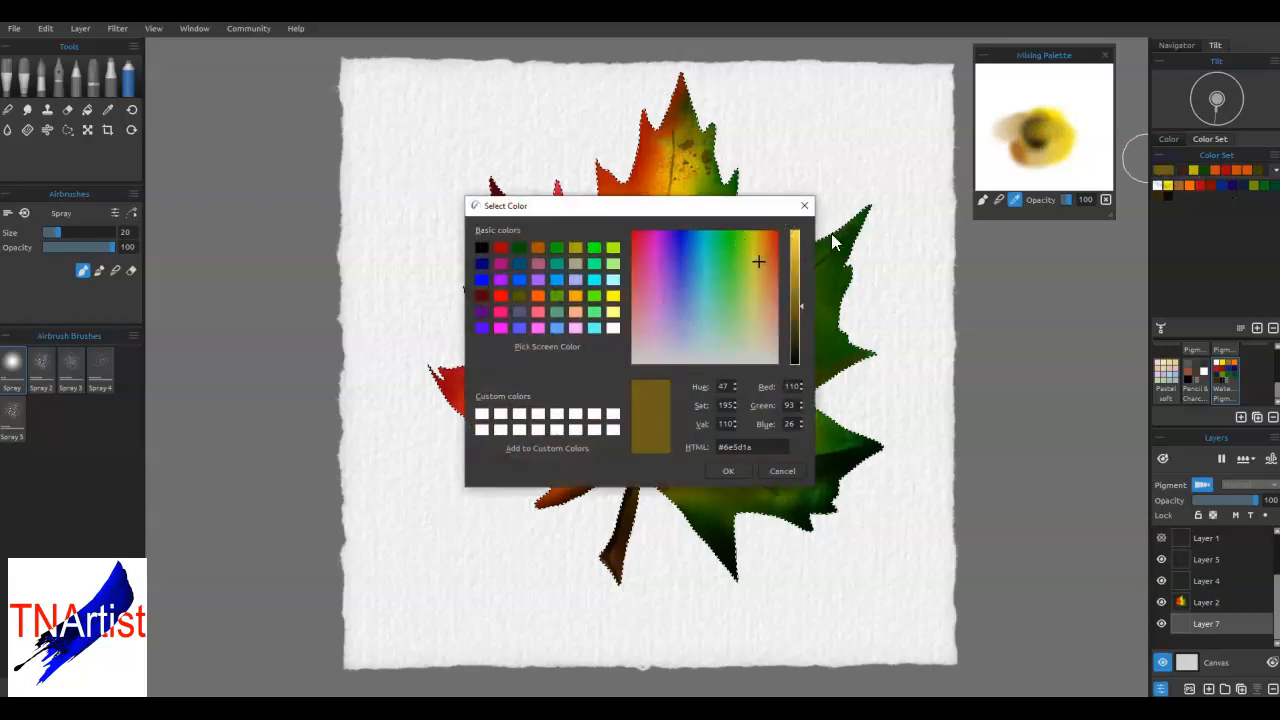
pyautogui.click(690, 258)
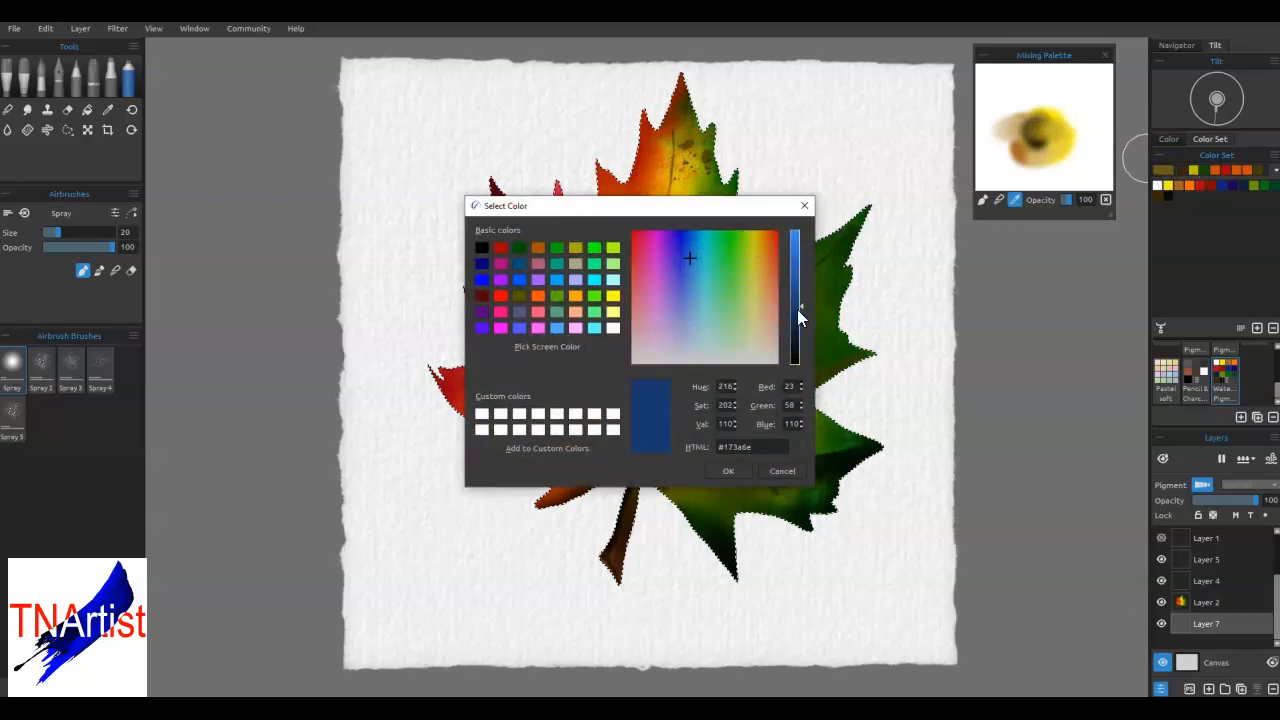
pyautogui.click(667, 257)
pyautogui.moveTo(797, 305)
pyautogui.mouseDown()
pyautogui.moveTo(796, 252)
pyautogui.moveTo(794, 298)
pyautogui.mouseUp()
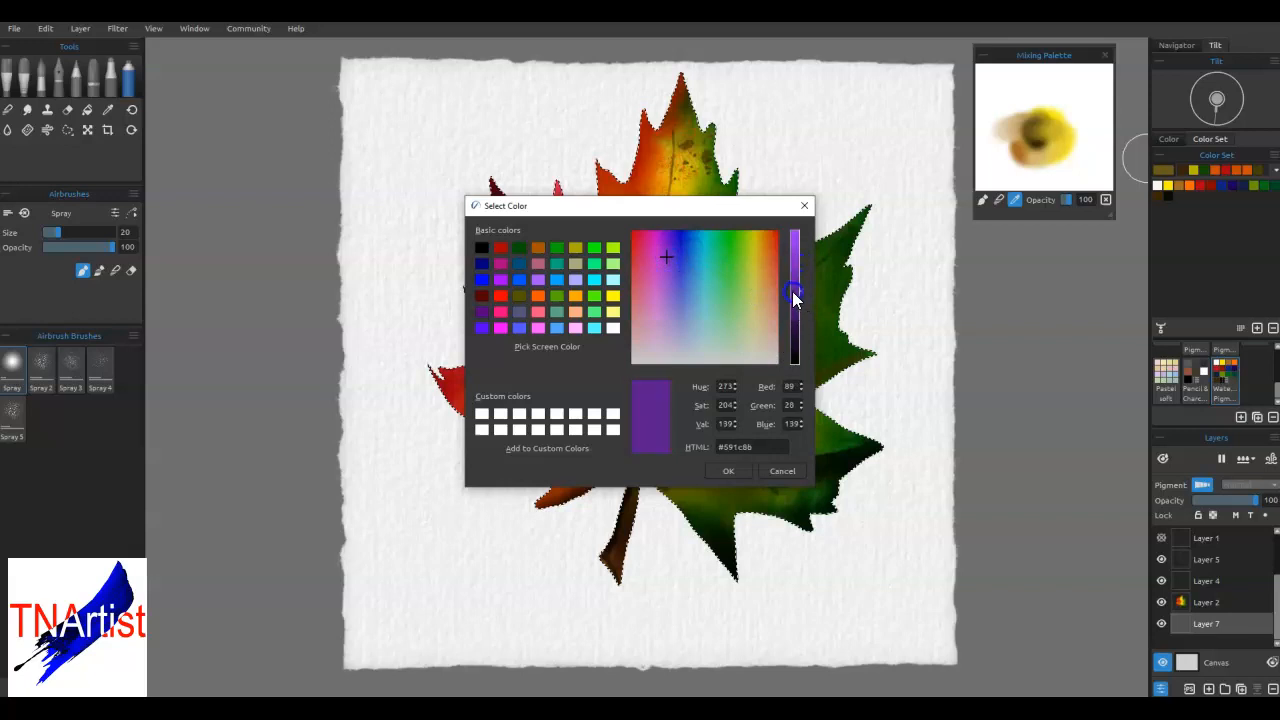
pyautogui.click(722, 471)
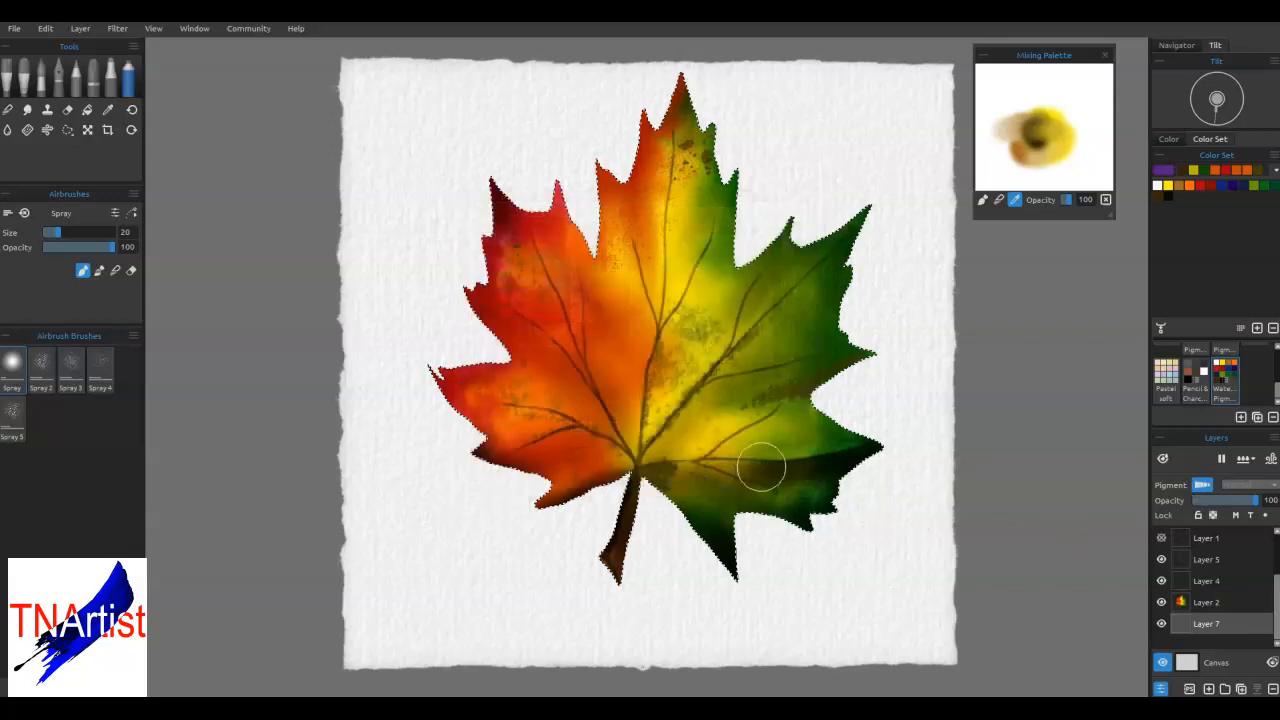
# Invert the leaf selection and airbrush a purple shadow at size 35 around the leaf's left edges and stem on Layer 7
pyautogui.hotkey('ctrl', 'shift', 'i')
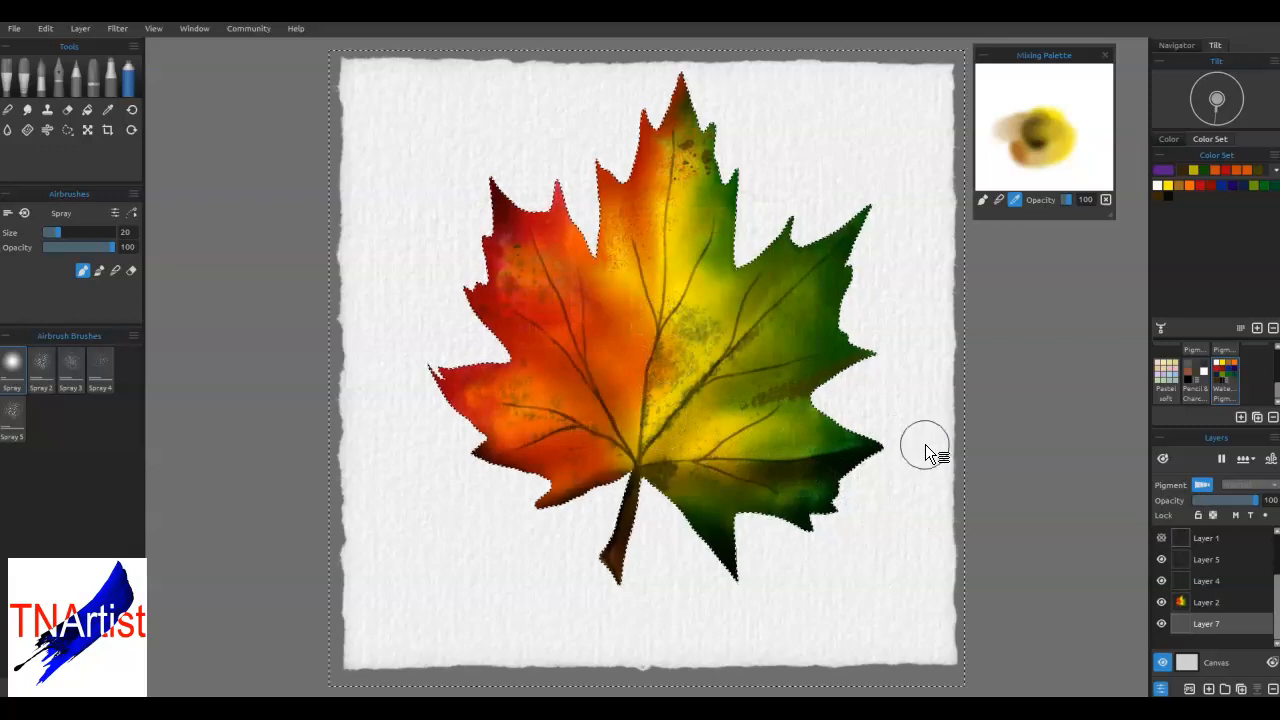
pyautogui.press(']')
pyautogui.press(']')
pyautogui.press(']')
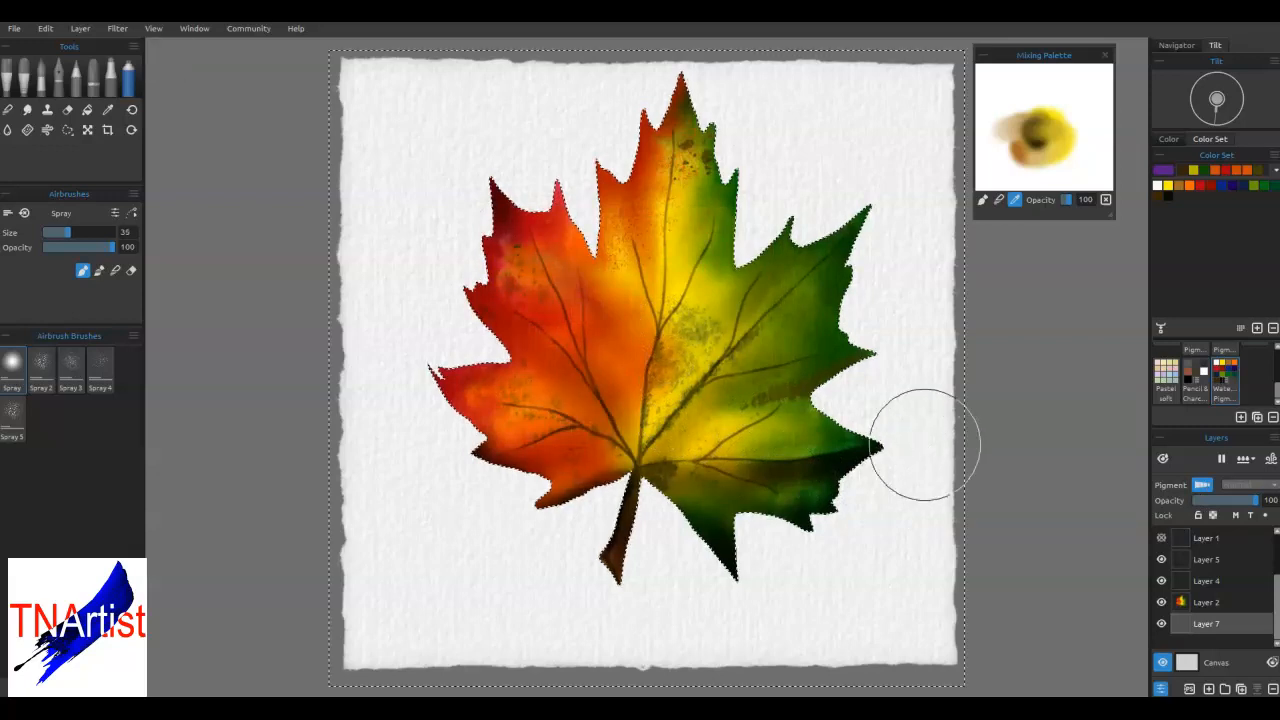
pyautogui.moveTo(628, 431)
pyautogui.mouseDown()
pyautogui.moveTo(613, 445)
pyautogui.moveTo(511, 426)
pyautogui.moveTo(516, 256)
pyautogui.moveTo(606, 243)
pyautogui.moveTo(720, 200)
pyautogui.moveTo(606, 549)
pyautogui.moveTo(682, 502)
pyautogui.mouseUp()
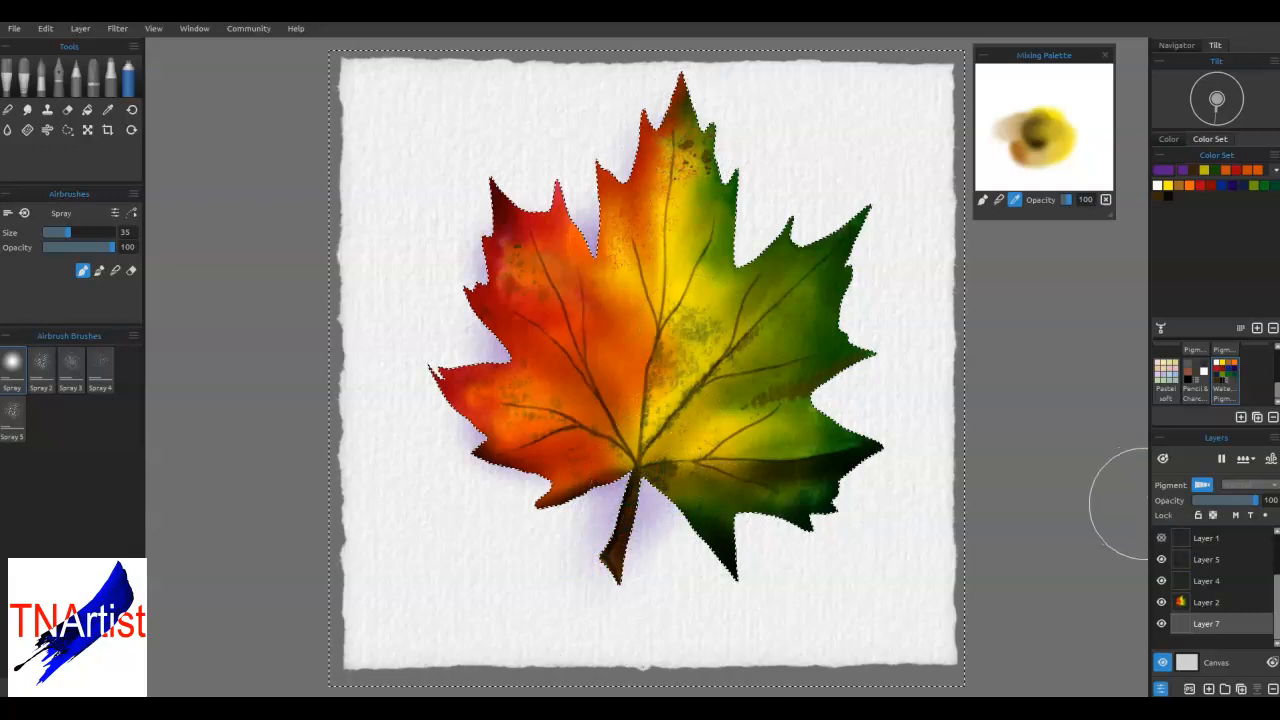
# Airbrush ochre into the cast shadow along the left lobes and stem, and deepen it with dark brown at opacity 14
pyautogui.click(1178, 187)
pyautogui.click(598, 466)
pyautogui.moveTo(598, 466); pyautogui.dragTo(537, 436)
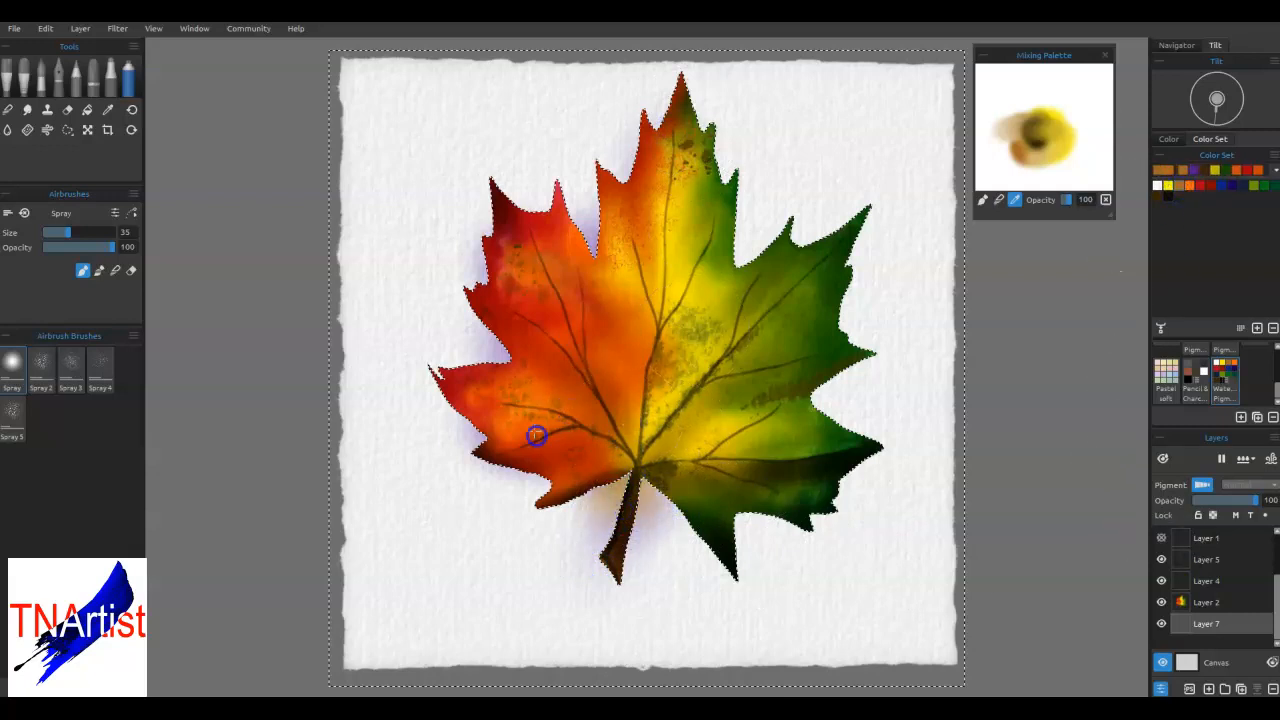
pyautogui.moveTo(508, 335)
pyautogui.mouseDown()
pyautogui.moveTo(559, 283)
pyautogui.moveTo(637, 246)
pyautogui.mouseUp()
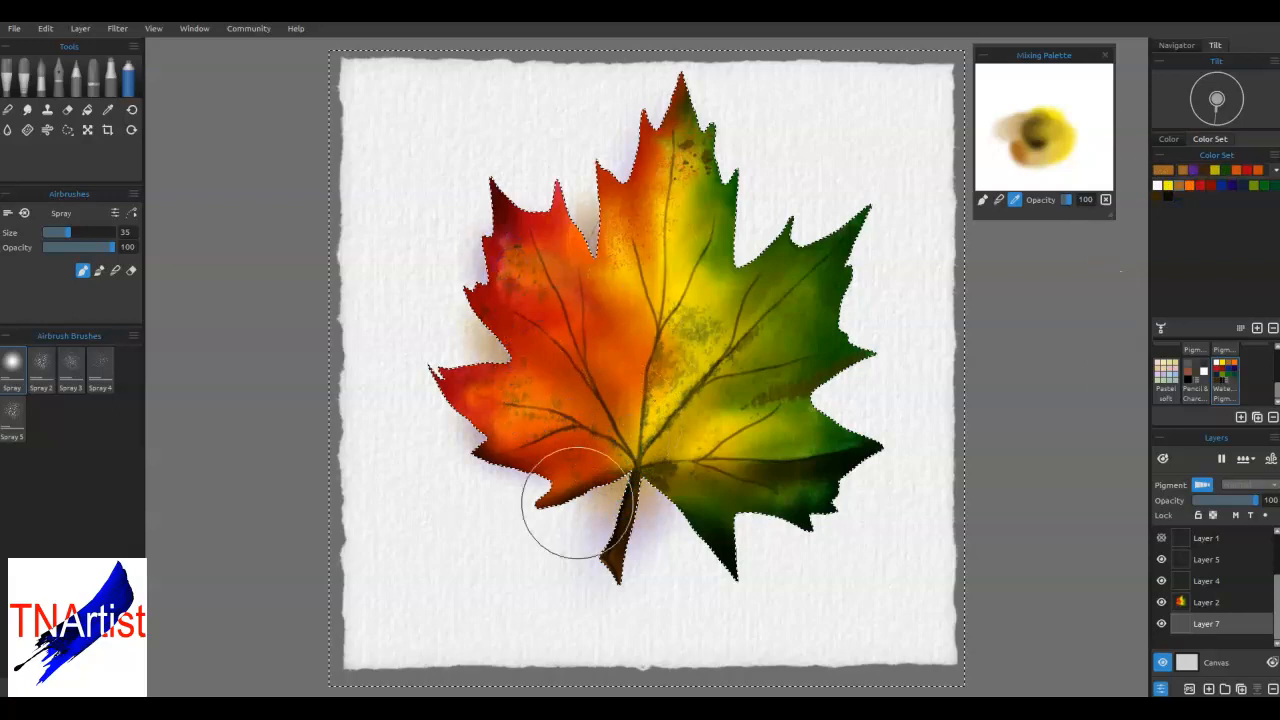
pyautogui.moveTo(577, 503); pyautogui.dragTo(583, 466)
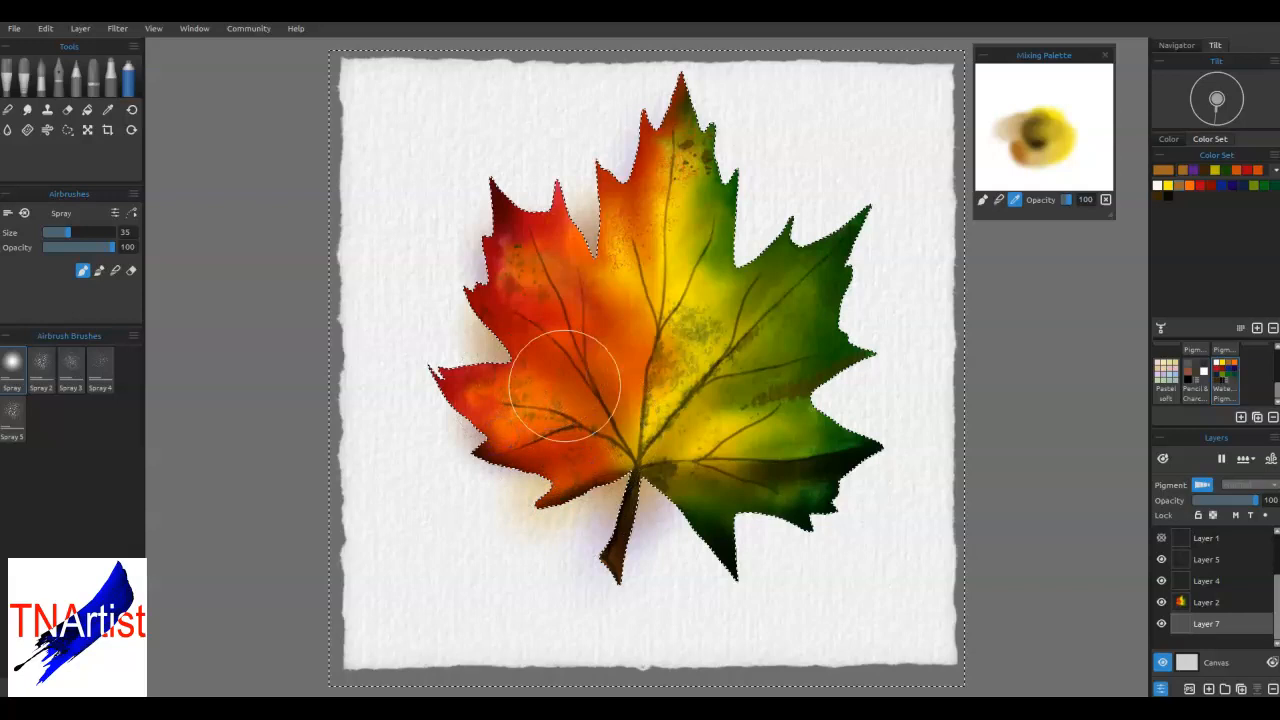
pyautogui.moveTo(614, 507)
pyautogui.mouseDown()
pyautogui.moveTo(639, 452)
pyautogui.moveTo(581, 492)
pyautogui.moveTo(583, 449)
pyautogui.moveTo(560, 481)
pyautogui.moveTo(513, 371)
pyautogui.moveTo(554, 389)
pyautogui.moveTo(627, 163)
pyautogui.moveTo(675, 145)
pyautogui.moveTo(749, 265)
pyautogui.moveTo(787, 383)
pyautogui.moveTo(745, 471)
pyautogui.moveTo(689, 540)
pyautogui.moveTo(626, 488)
pyautogui.mouseUp()
pyautogui.click(52, 247)
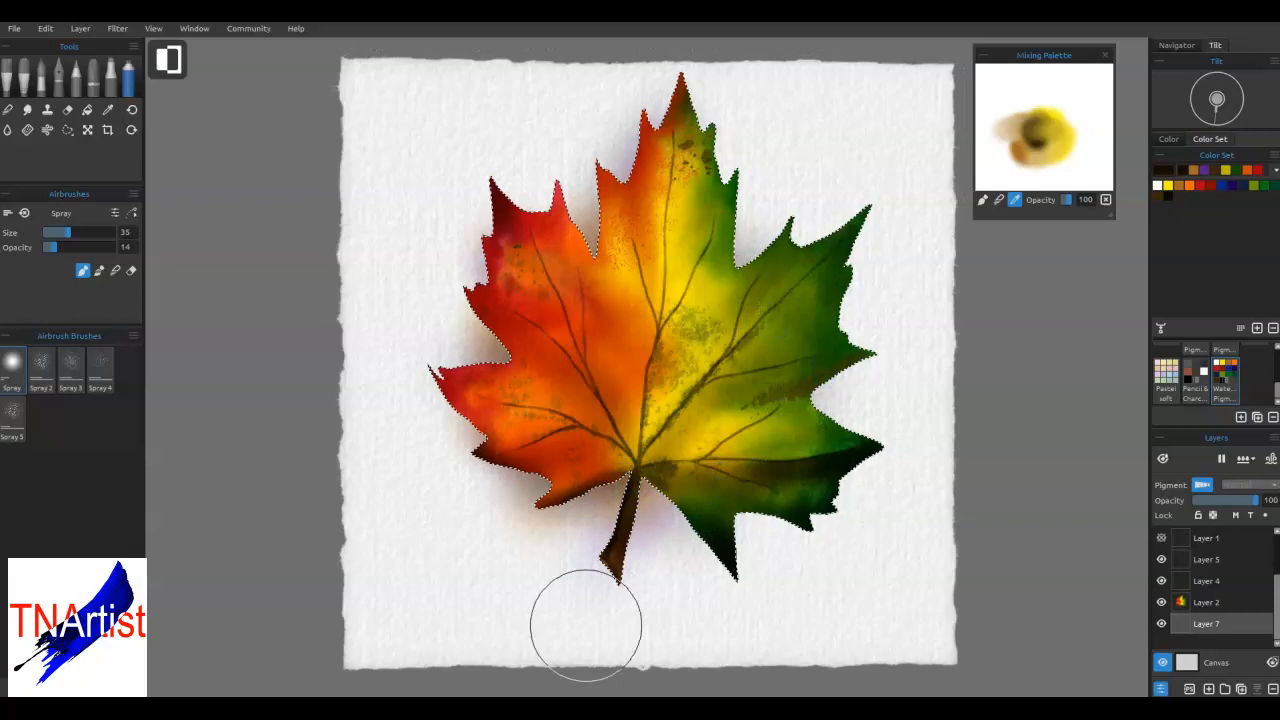
# On Layer 6, airbrush sampled orange and reddish brown at size 7 over the point where the veins meet the stem
pyautogui.scroll(3, 1210, 570)
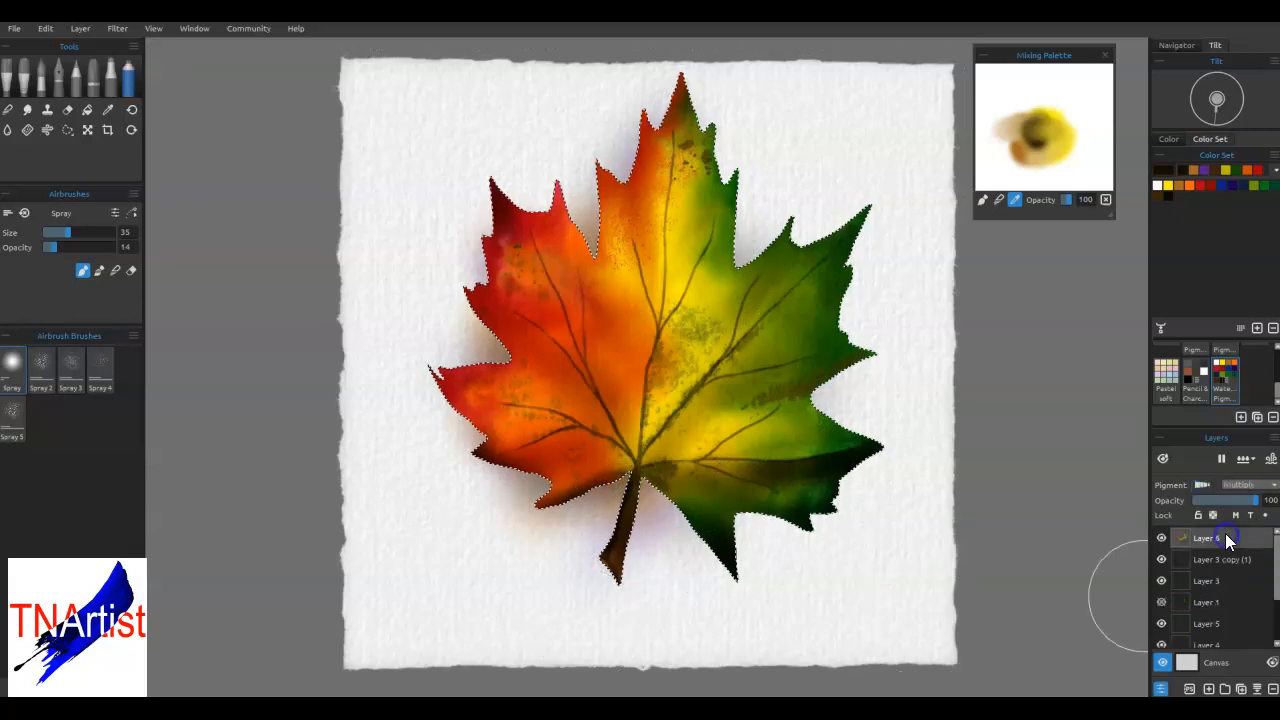
pyautogui.moveTo(657, 421); pyautogui.dragTo(636, 448)
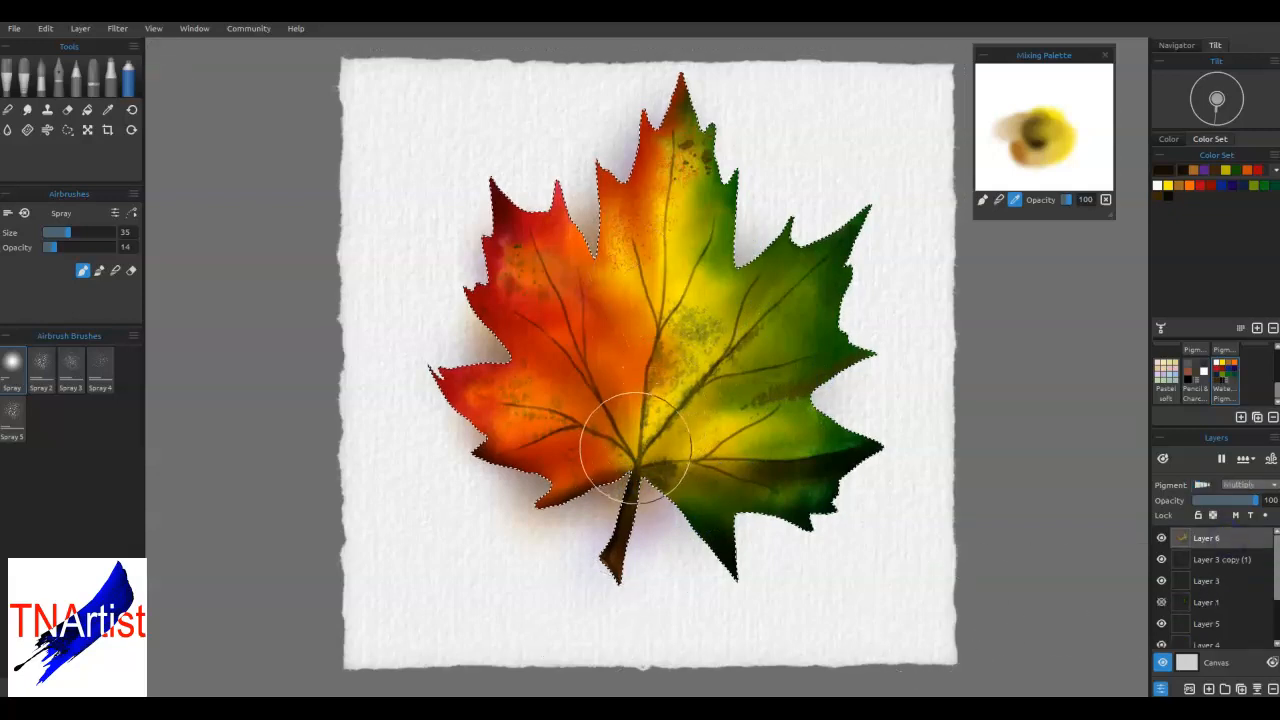
pyautogui.keyDown('alt'); pyautogui.click(600, 378); pyautogui.keyUp('alt')
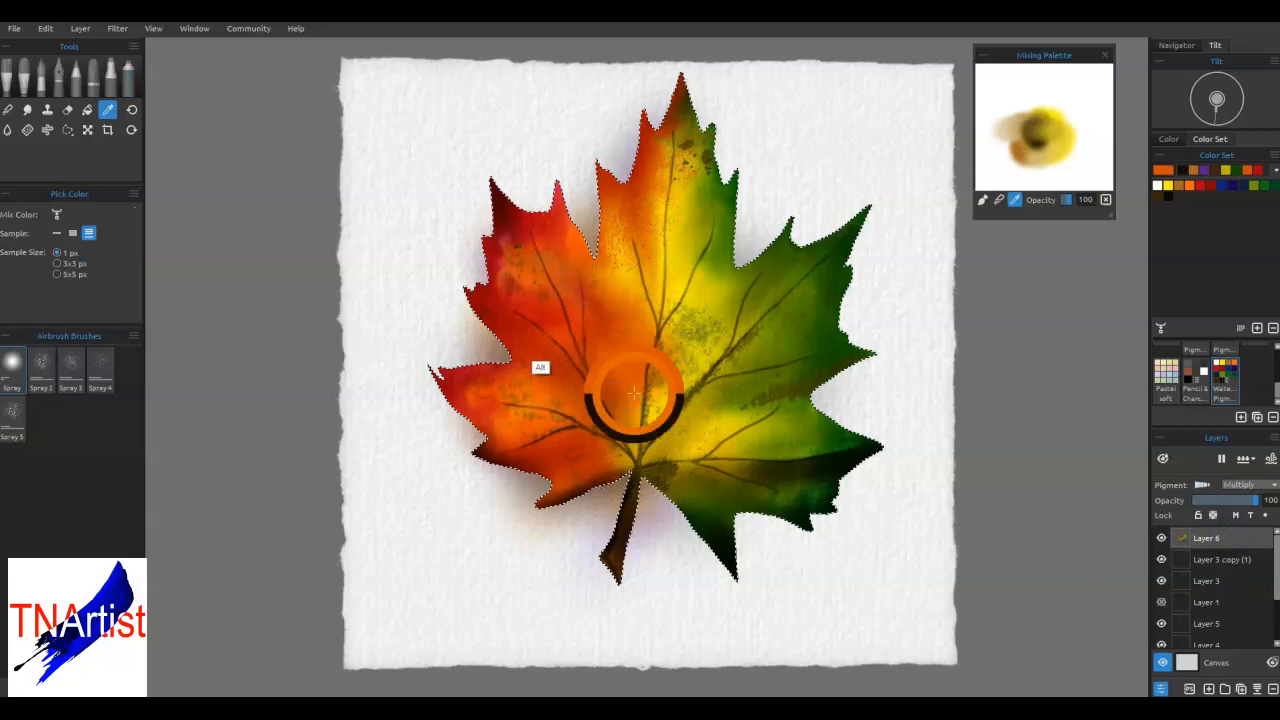
pyautogui.moveTo(634, 393); pyautogui.dragTo(571, 350)
pyautogui.press('[')
pyautogui.press('[')
pyautogui.press('[')
pyautogui.moveTo(641, 480)
pyautogui.mouseDown()
pyautogui.moveTo(648, 390)
pyautogui.moveTo(648, 427)
pyautogui.moveTo(683, 307)
pyautogui.moveTo(672, 172)
pyautogui.moveTo(668, 229)
pyautogui.moveTo(682, 161)
pyautogui.moveTo(661, 329)
pyautogui.moveTo(667, 191)
pyautogui.moveTo(638, 462)
pyautogui.mouseUp()
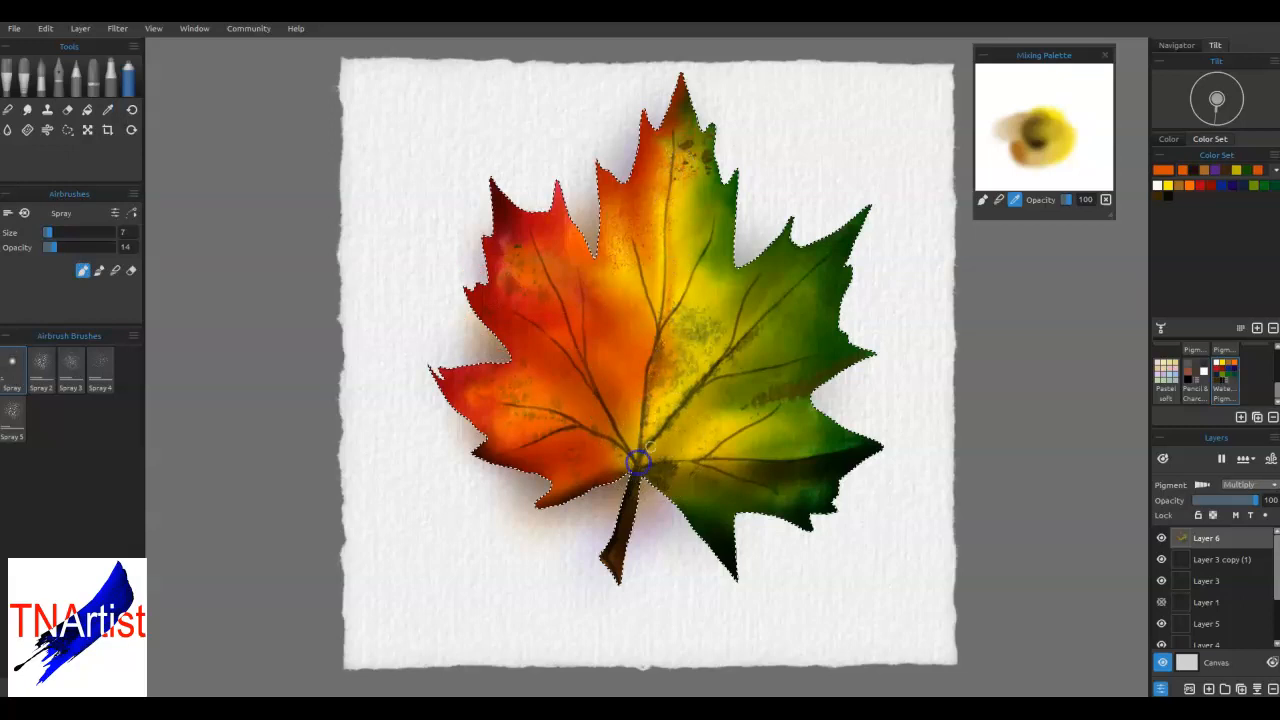
pyautogui.keyDown('alt'); pyautogui.click(598, 483); pyautogui.keyUp('alt')
pyautogui.moveTo(600, 488); pyautogui.dragTo(623, 433)
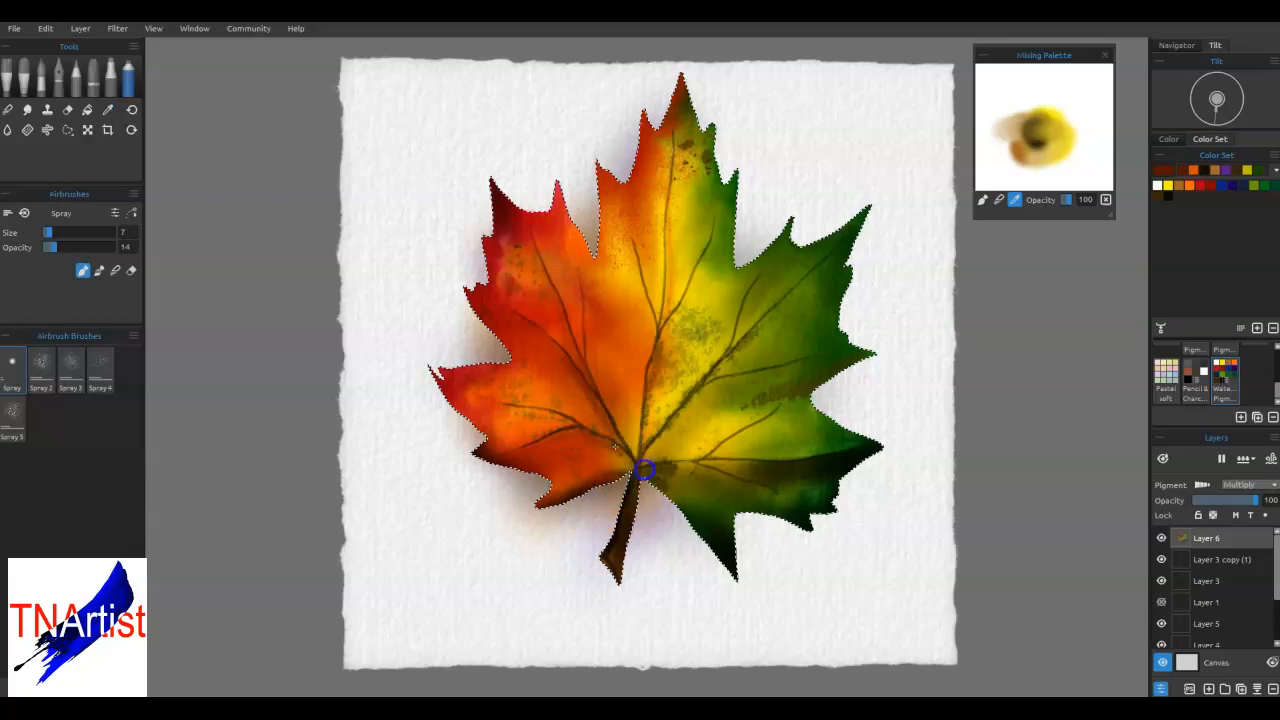
# Blend the stem on Layer 2 with the Soft blender at size 12
pyautogui.press('n')
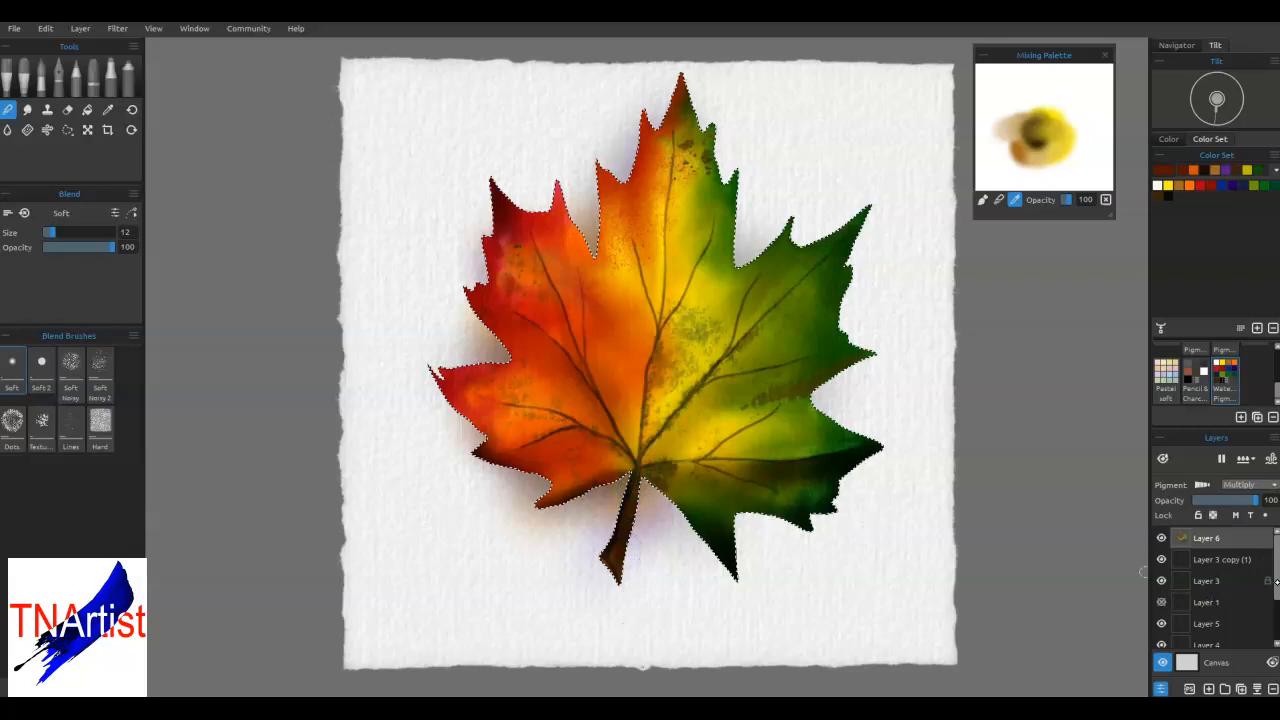
pyautogui.moveTo(1276, 582); pyautogui.dragTo(1276, 617)
pyautogui.click(1206, 602)
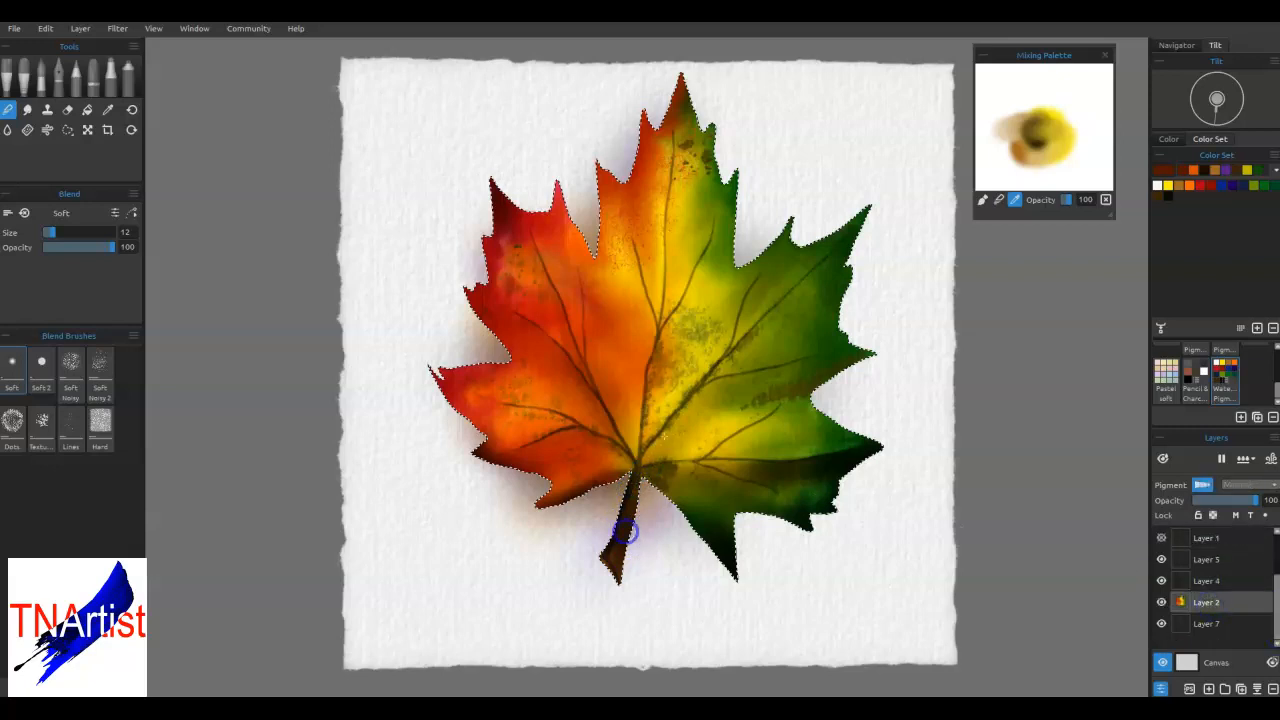
# Wet Layer 5 and clear the leaf selection
pyautogui.click(1202, 560)
pyautogui.click(1245, 458)
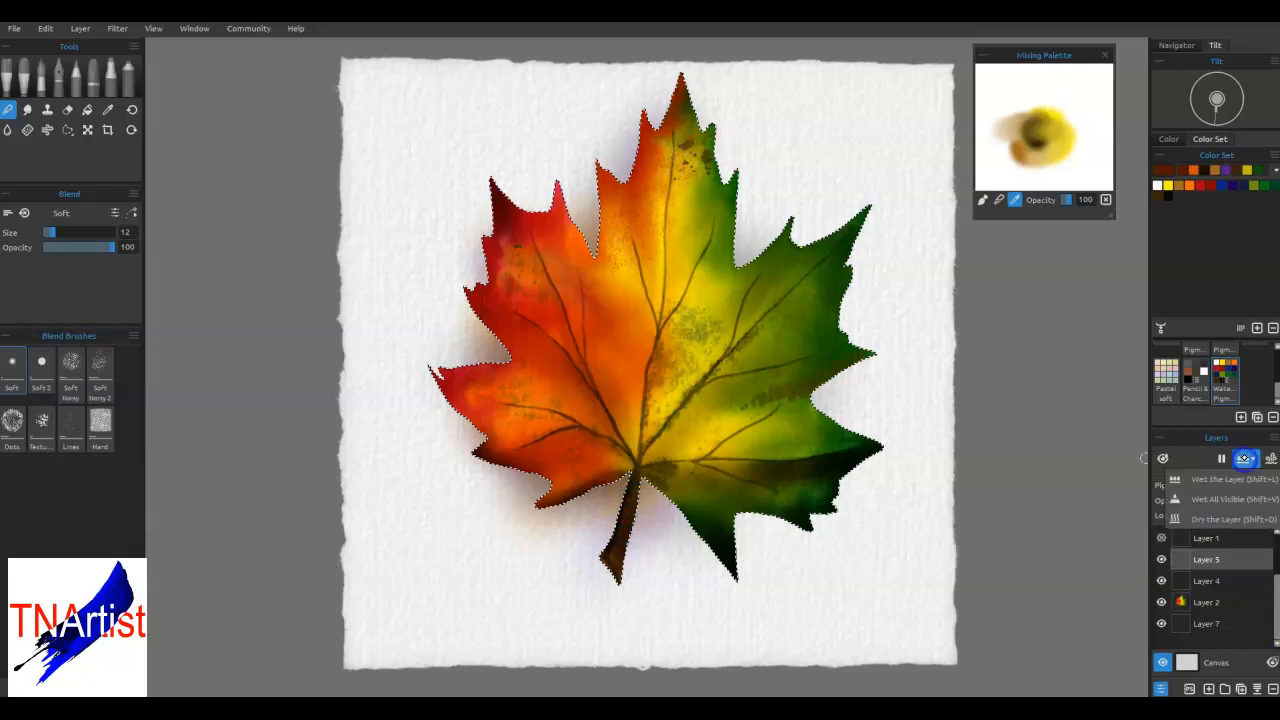
pyautogui.click(1224, 483)
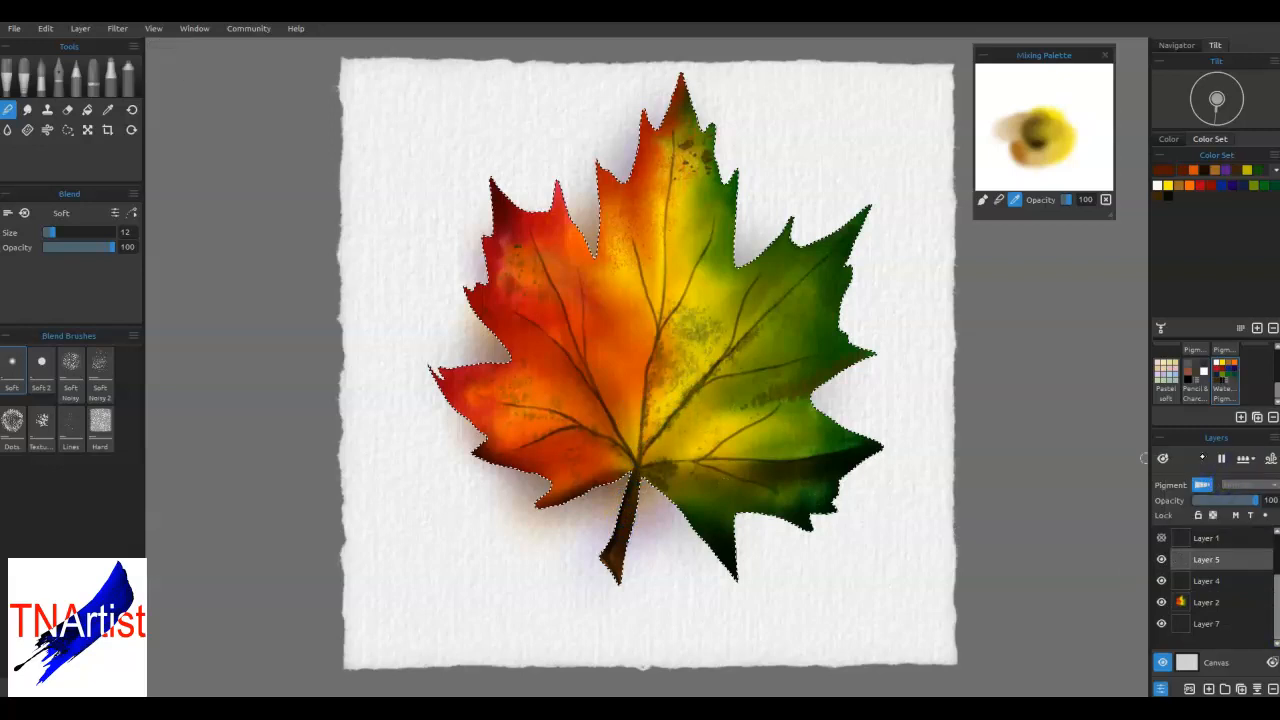
pyautogui.click(1217, 98)
pyautogui.hotkey('ctrl', 'd')
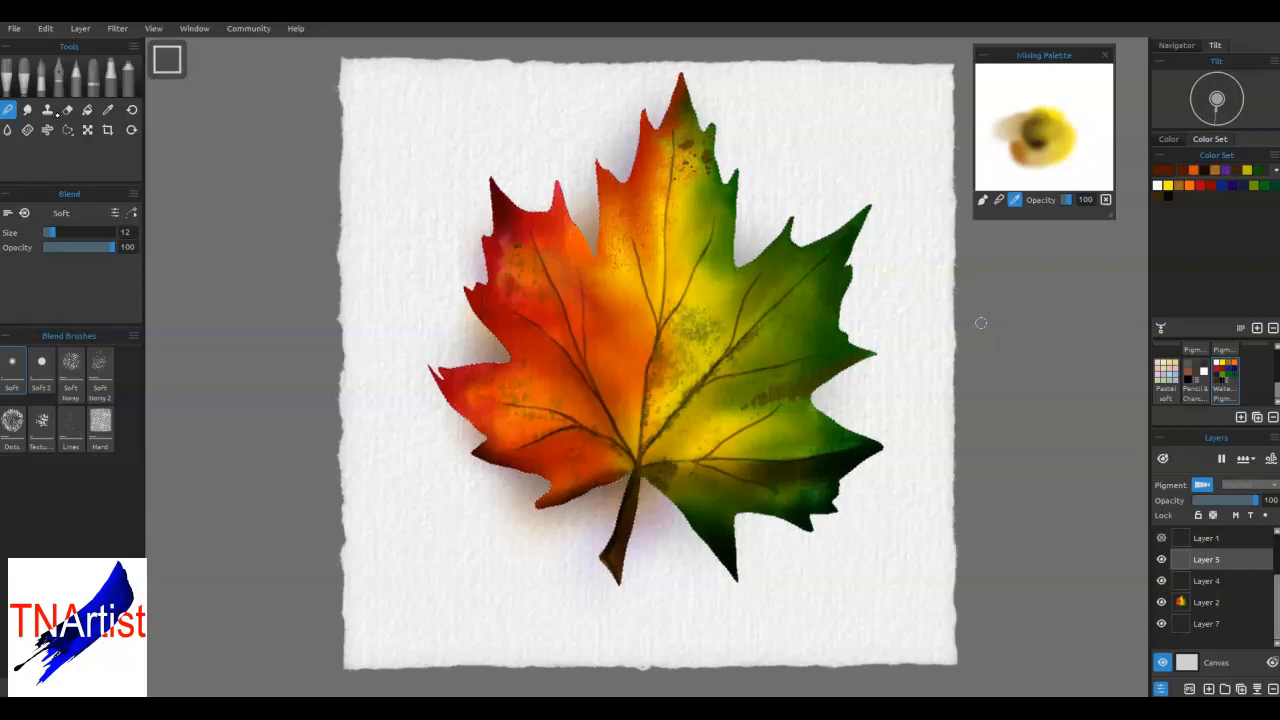
# Outline a small elongated hole beside the central vein with a freehand selection and erase that area from Layer 2
pyautogui.click(67, 130)
pyautogui.click(633, 337)
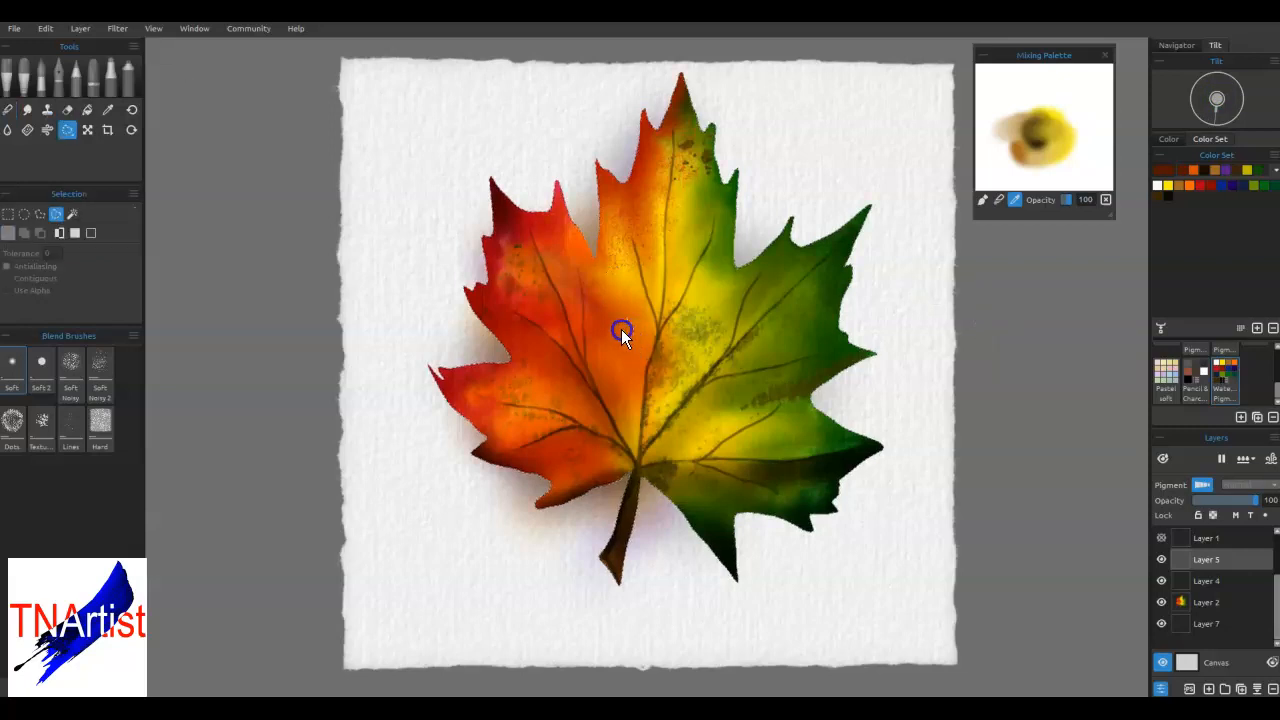
pyautogui.moveTo(629, 317); pyautogui.dragTo(626, 336)
pyautogui.scroll(3, 1231, 607)
pyautogui.click(1210, 559)
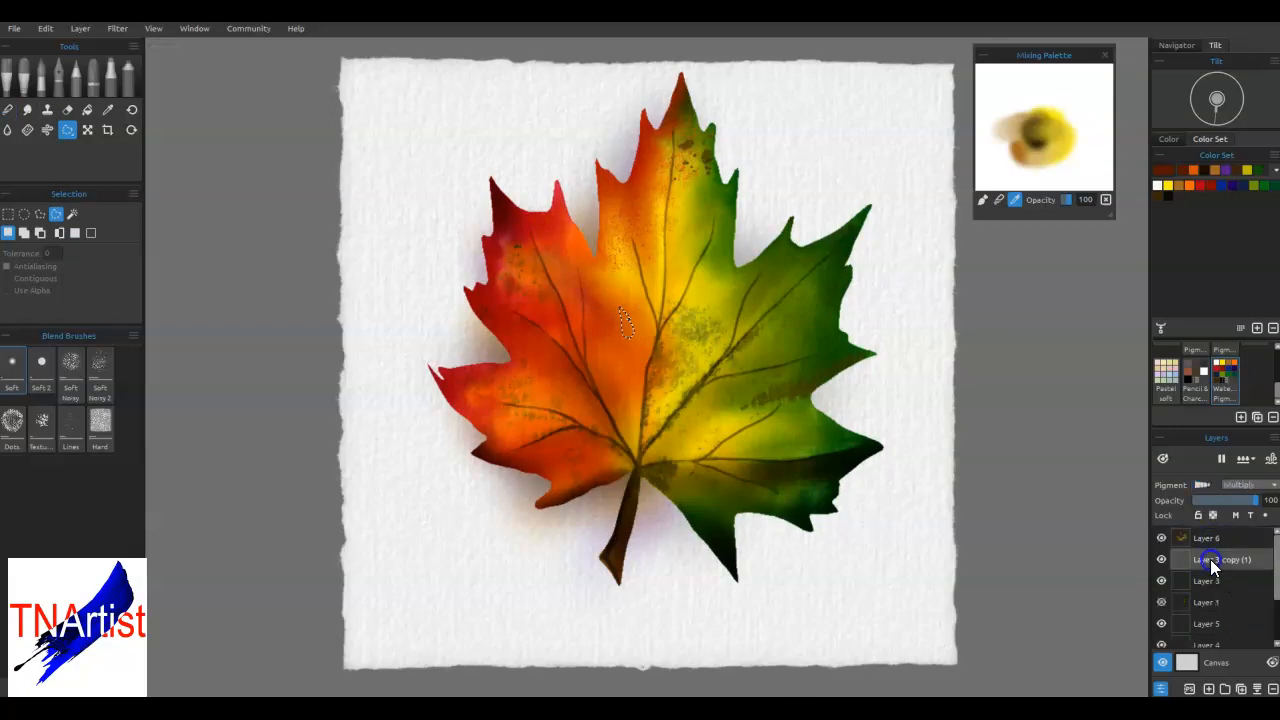
pyautogui.click(1212, 623)
pyautogui.scroll(-2, 1212, 623)
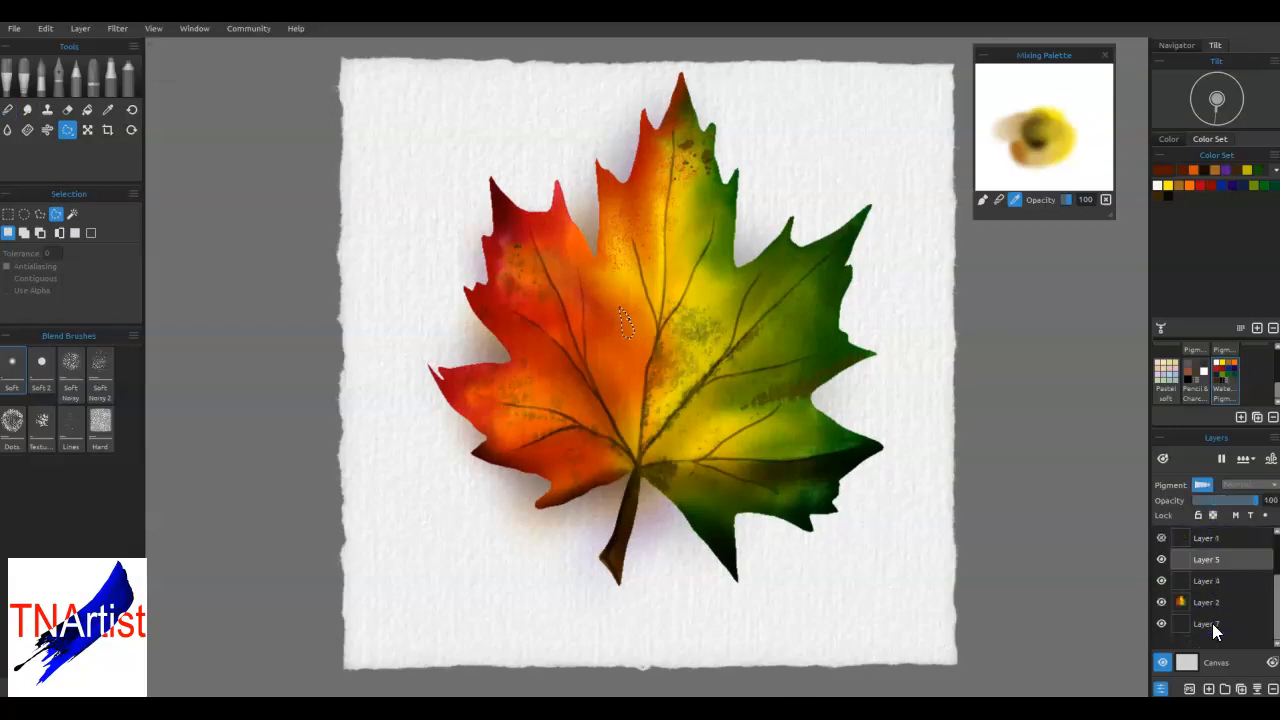
pyautogui.click(1215, 602)
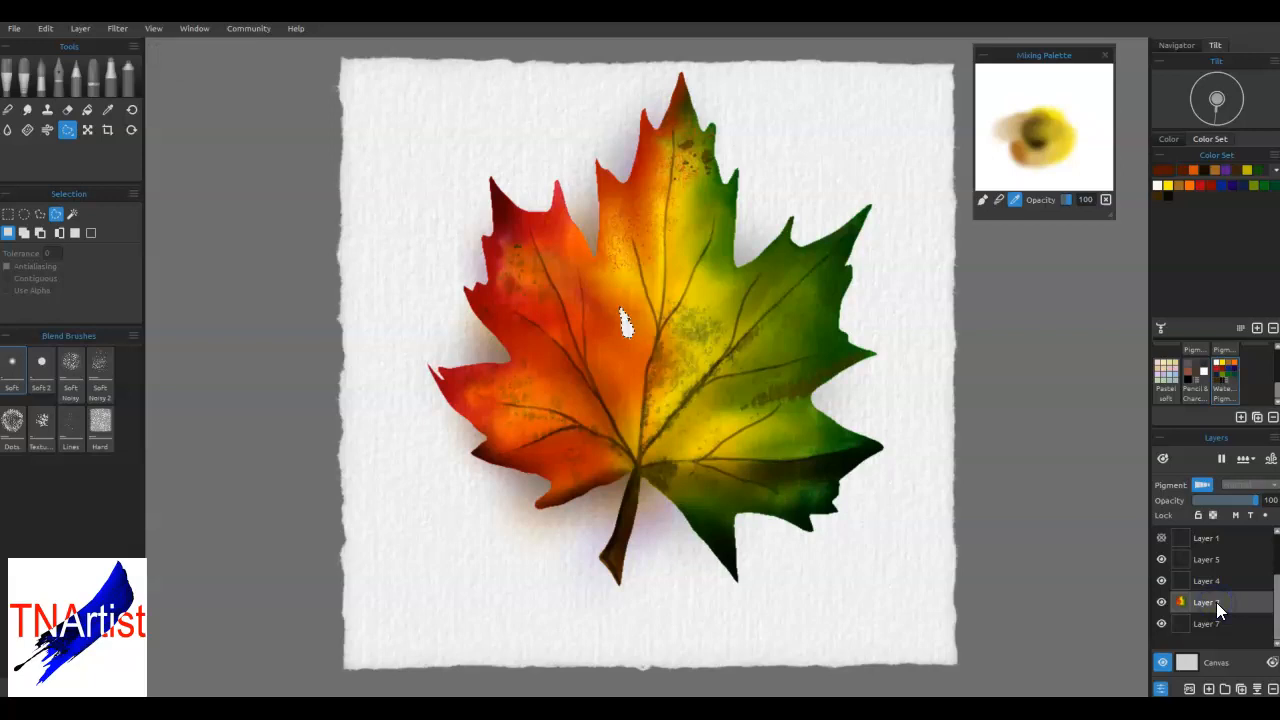
# On Layer 7, airbrush a sampled grayish-brown shadow inside the hole's edges at size 7 and clear the selection
pyautogui.click(1216, 621)
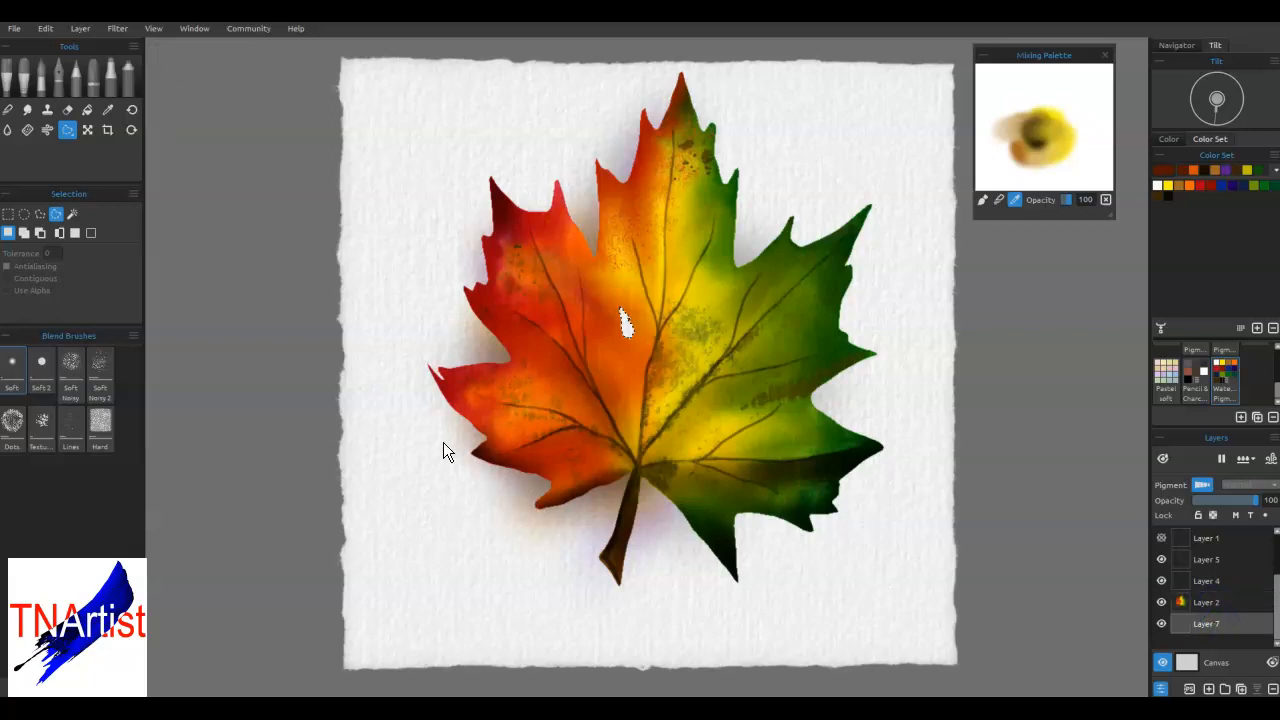
pyautogui.click(128, 80)
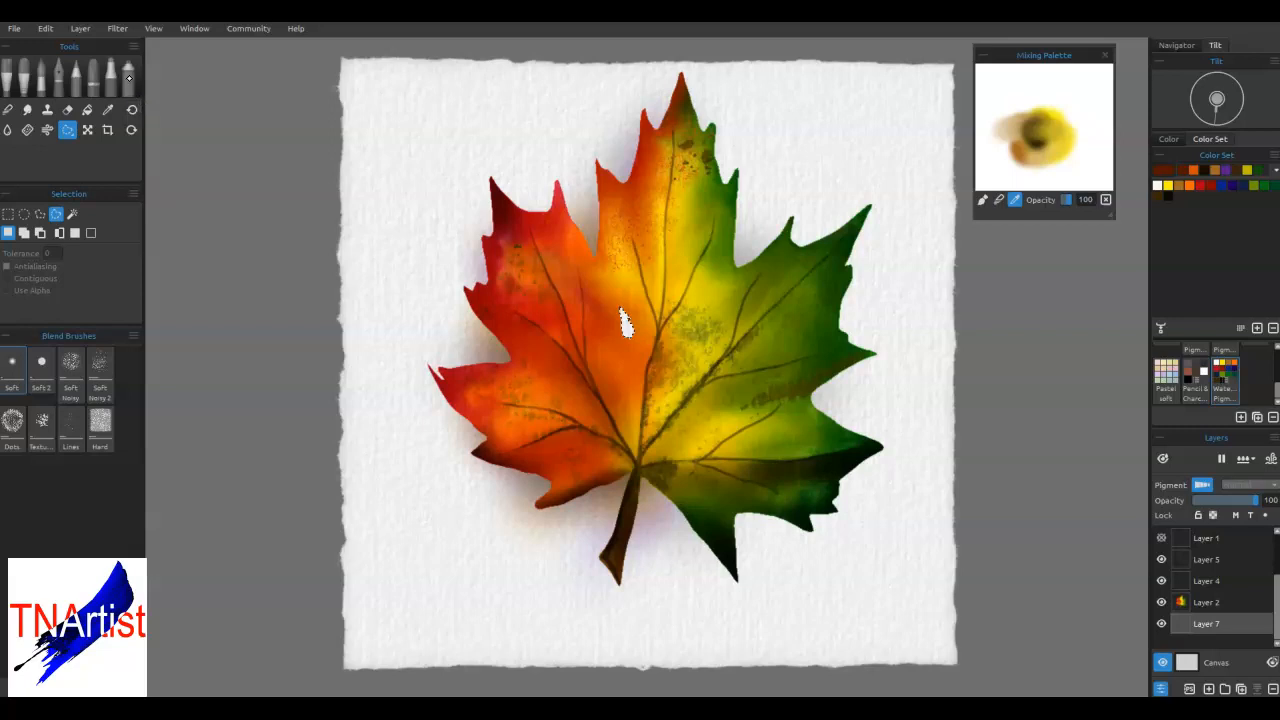
pyautogui.keyDown('alt'); pyautogui.click(611, 491); pyautogui.keyUp('alt')
pyautogui.moveTo(635, 342); pyautogui.dragTo(619, 303)
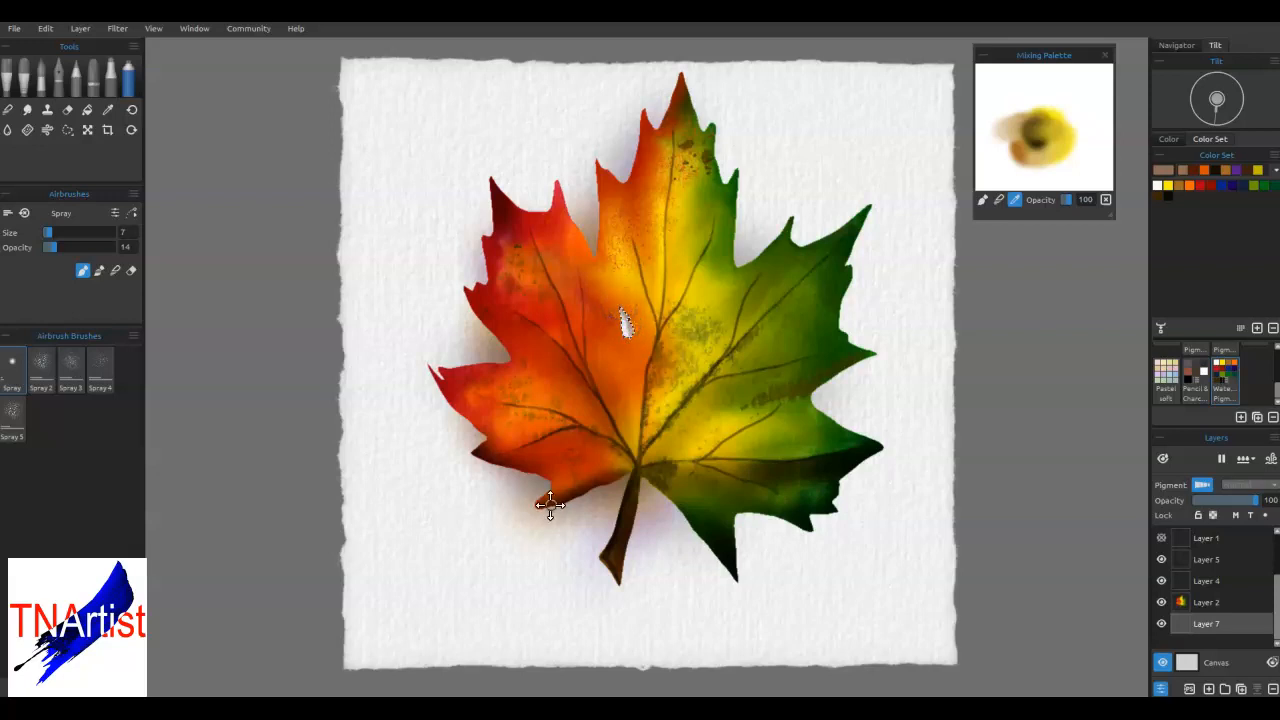
pyautogui.hotkey('ctrl', 'd')
pyautogui.moveTo(626, 318); pyautogui.dragTo(629, 342)
# Refine the hole's rim with the 2B pencil at size 9, using colors sampled from the leaf
pyautogui.click(76, 78)
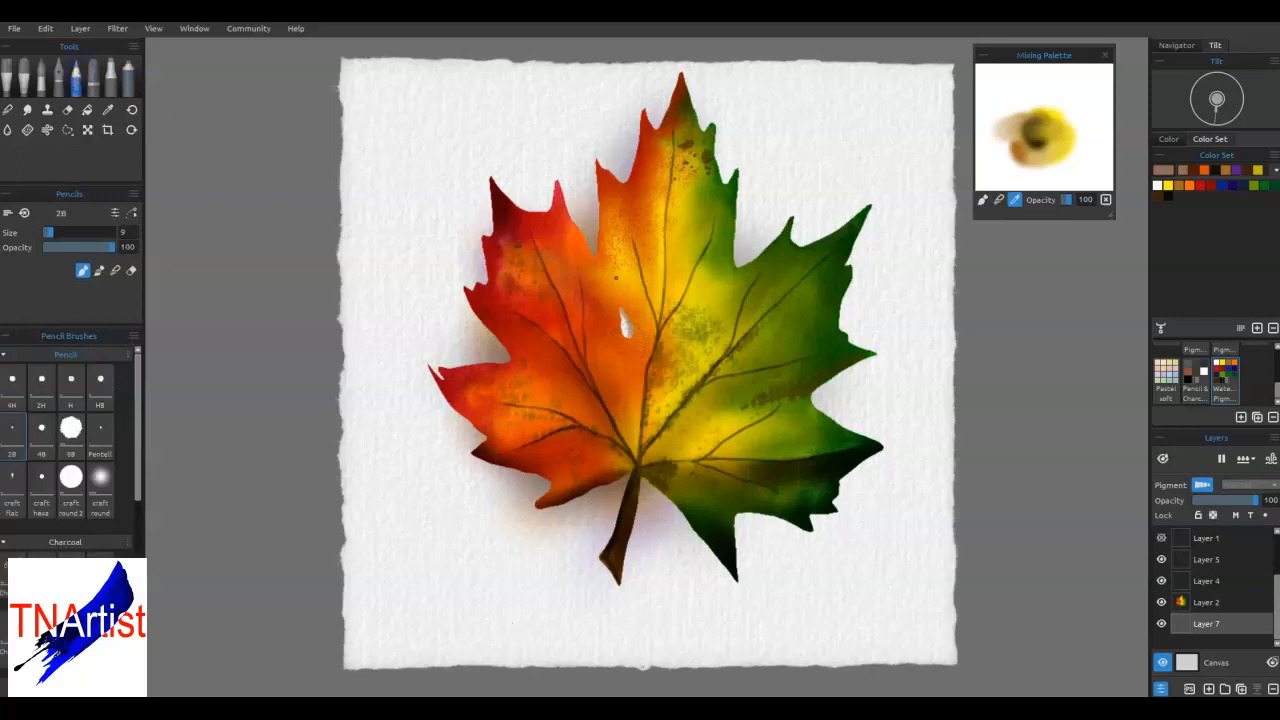
pyautogui.keyDown('alt'); pyautogui.click(497, 197); pyautogui.keyUp('alt')
pyautogui.moveTo(620, 308); pyautogui.dragTo(630, 330)
pyautogui.keyDown('alt'); pyautogui.click(631, 285); pyautogui.keyUp('alt')
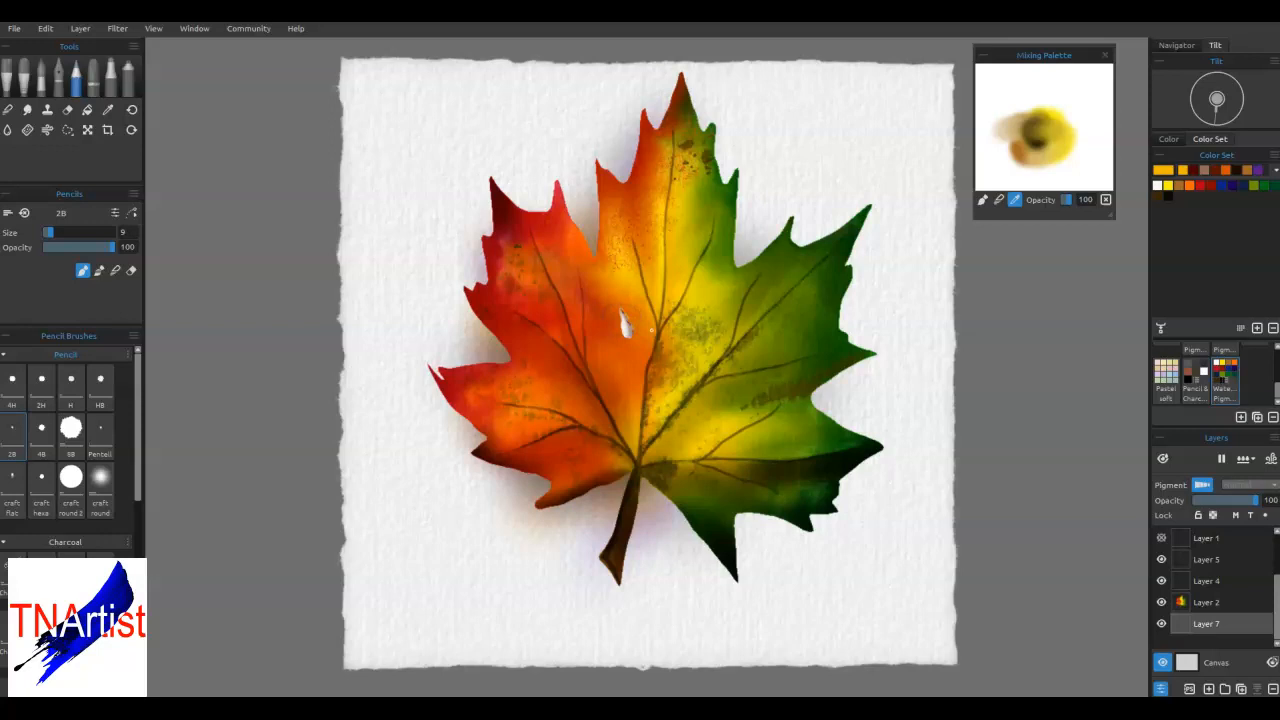